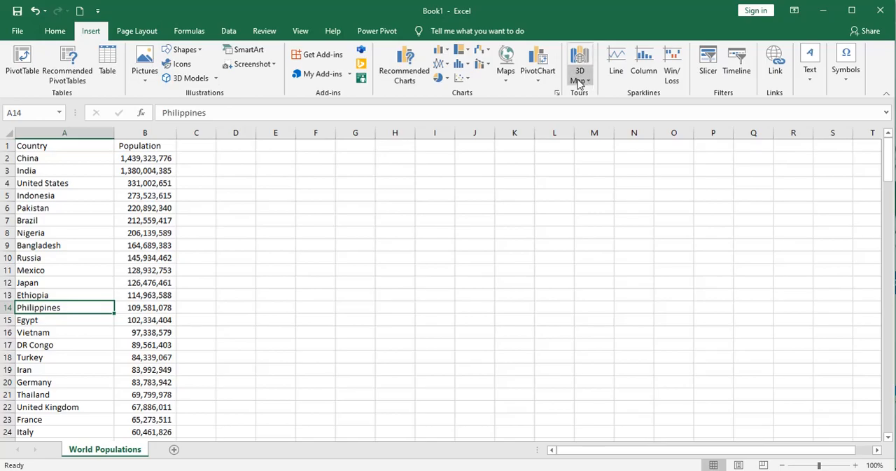
# - Open a 3D map from the country population table and hide the Tour Editor
pyautogui.click(590, 83)
pyautogui.click(605, 92)
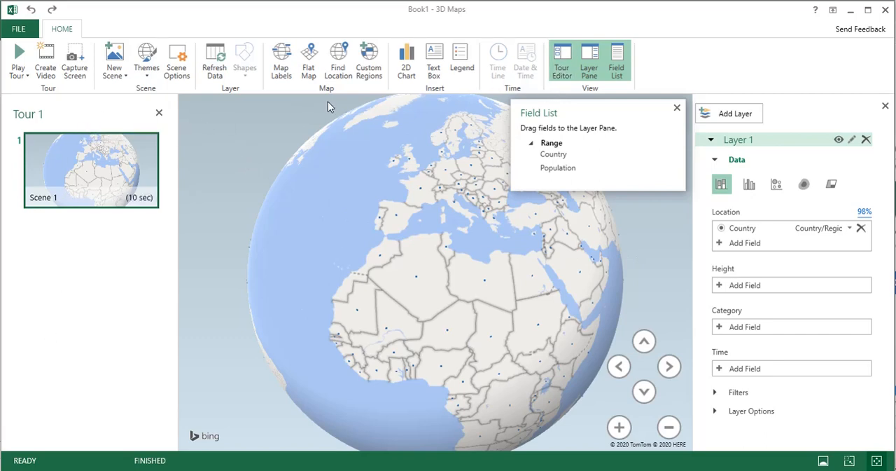
pyautogui.click(567, 71)
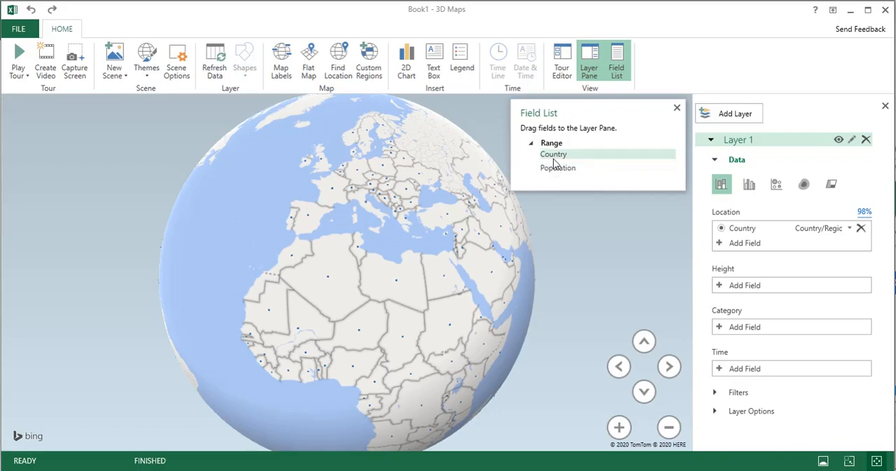
# - Switch to the Excel workbook and move the 3D Maps Tours note off the data into the empty cells beside the table
pyautogui.hotkey('alt', 'Tab')
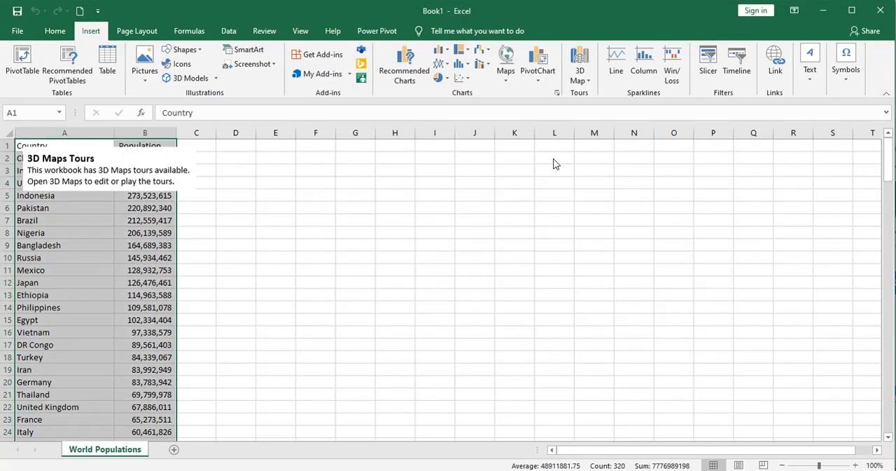
pyautogui.click(144, 151)
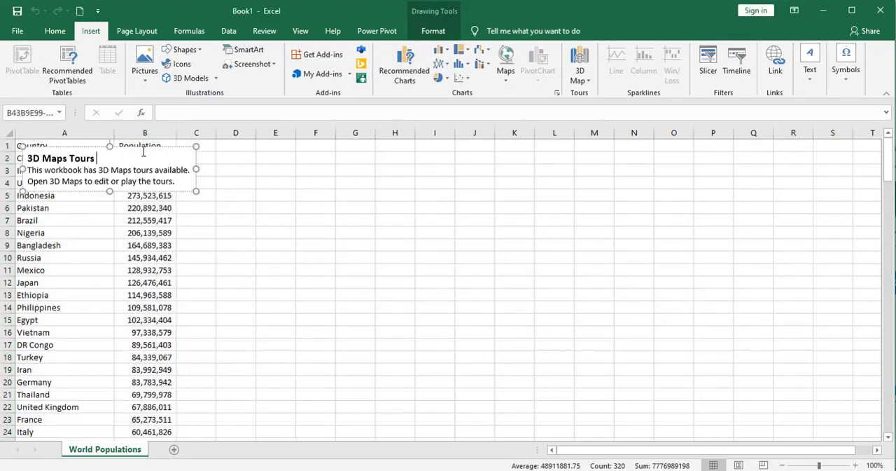
pyautogui.moveTo(143, 147); pyautogui.dragTo(331, 148)
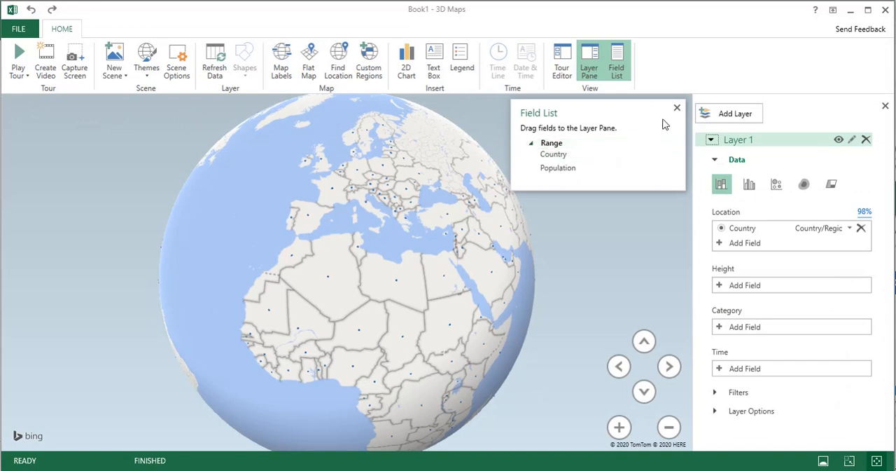
# - Return to 3D Maps and hide the Field List
pyautogui.click(616, 63)
pyautogui.click(617, 63)
pyautogui.click(616, 63)
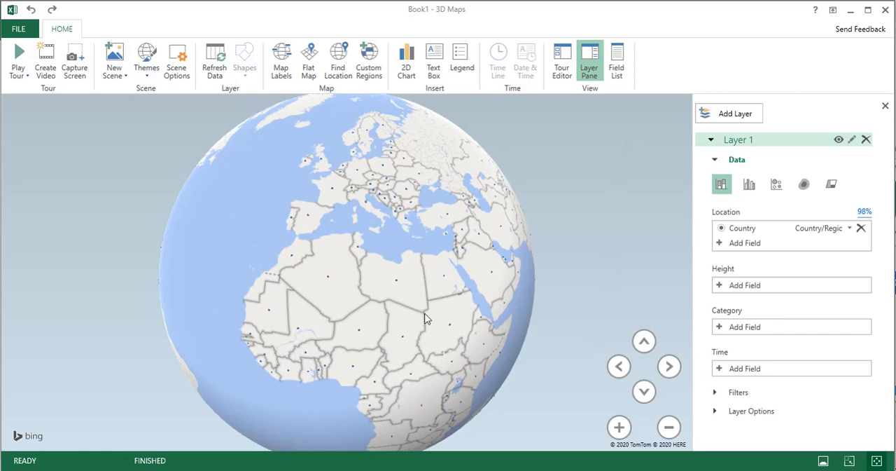
# - Zoom and pan around the globe over the Mediterranean, and change it to a flat map
pyautogui.click(619, 429)
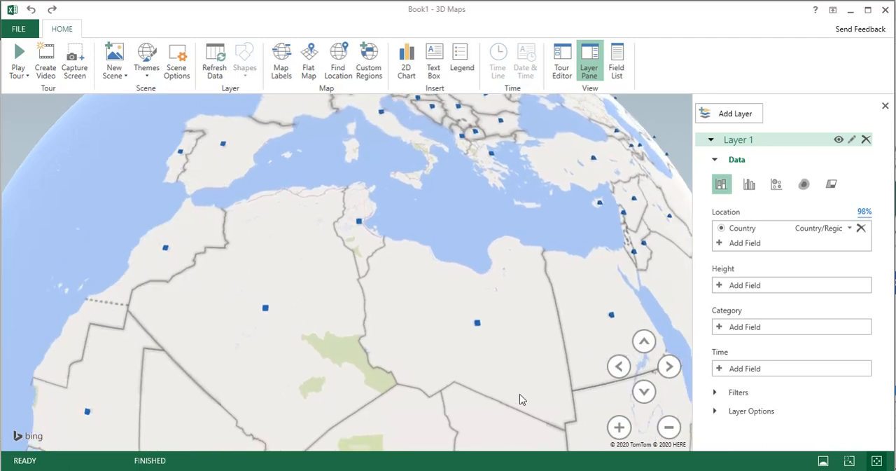
pyautogui.moveTo(520, 398); pyautogui.dragTo(397, 360)
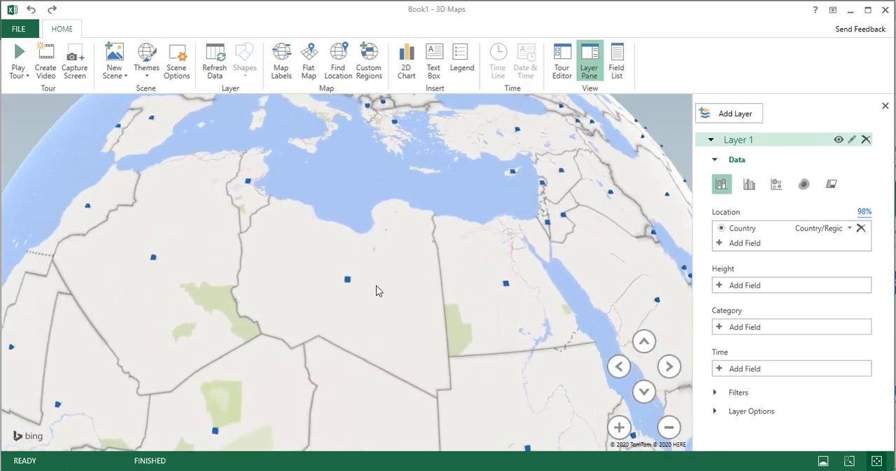
pyautogui.moveTo(383, 224); pyautogui.dragTo(420, 308)
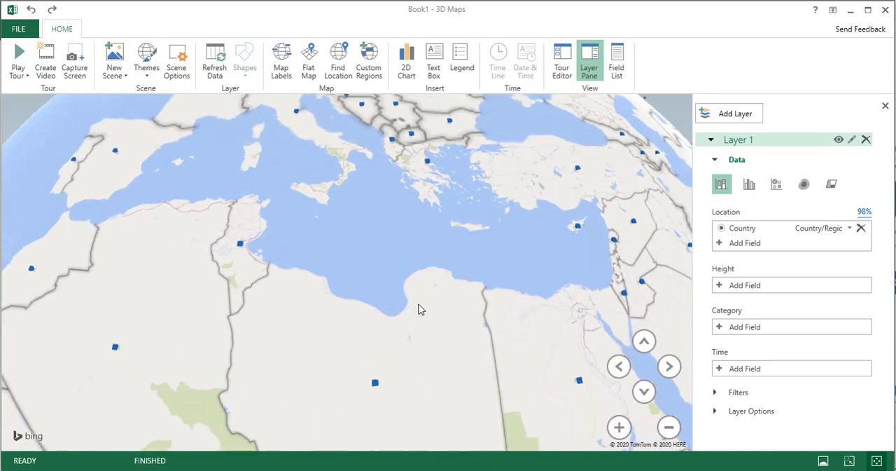
pyautogui.scroll(-2, 420, 308)
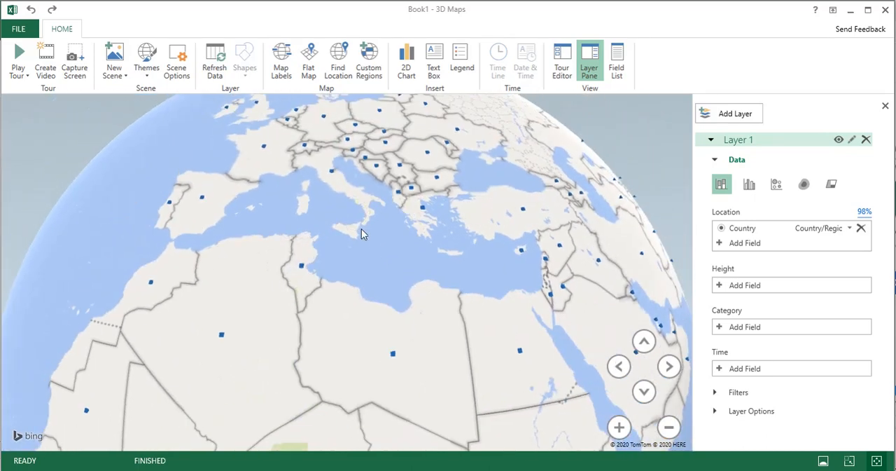
pyautogui.click(310, 70)
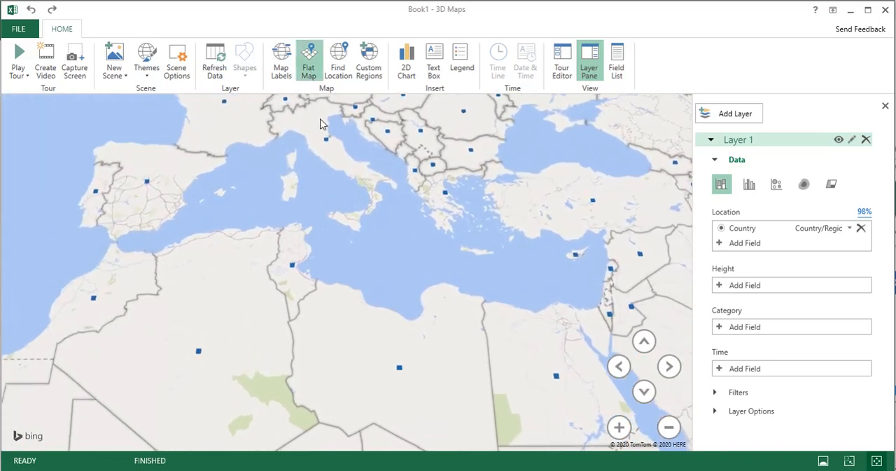
# - Turn on the map labels, examine them around Greece at closer zoom, and turn them off again
pyautogui.click(281, 70)
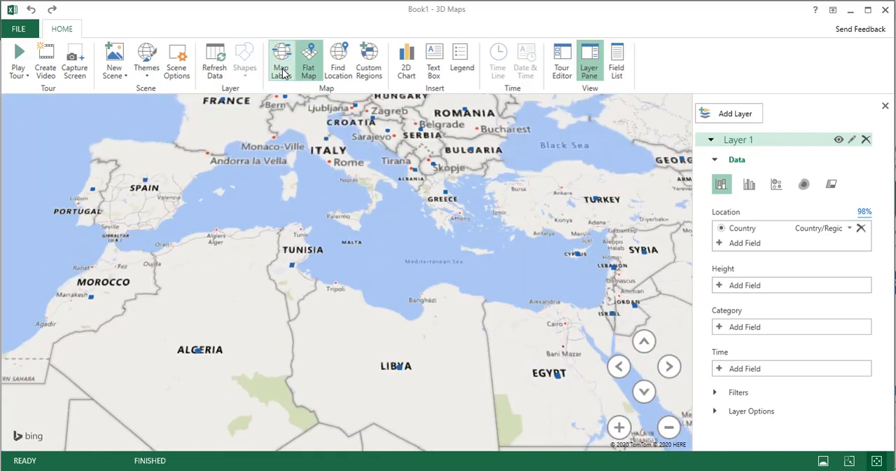
pyautogui.scroll(3, 452, 203)
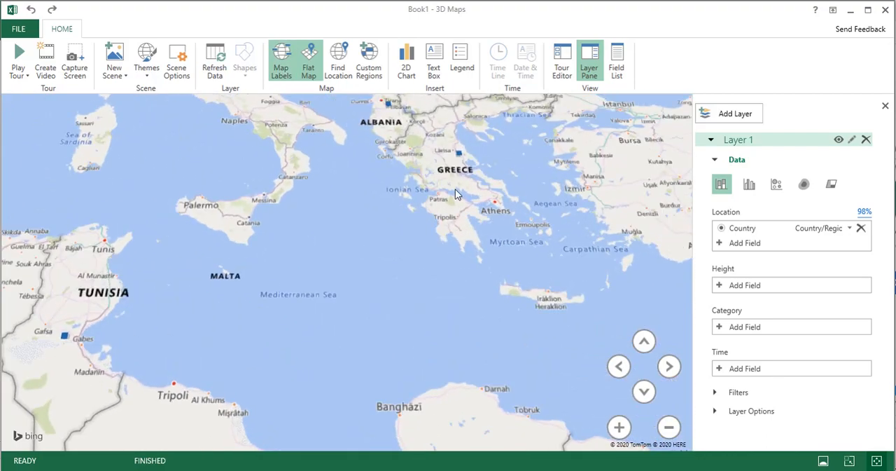
pyautogui.scroll(5, 455, 194)
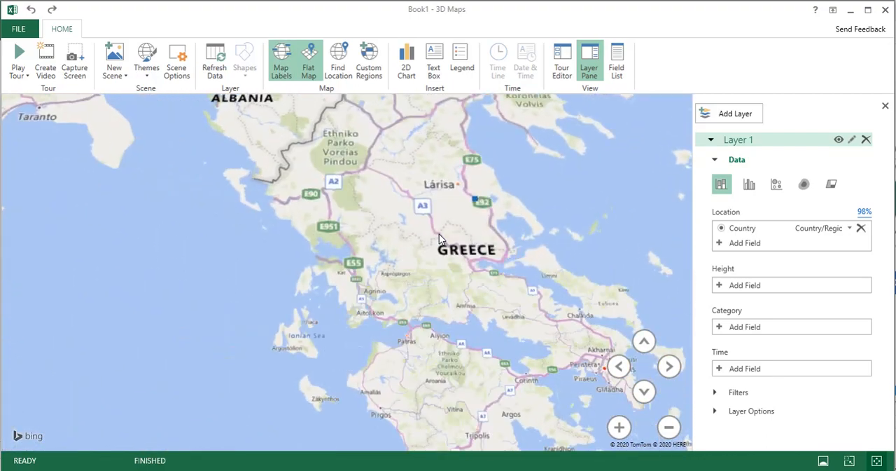
pyautogui.scroll(5, 440, 239)
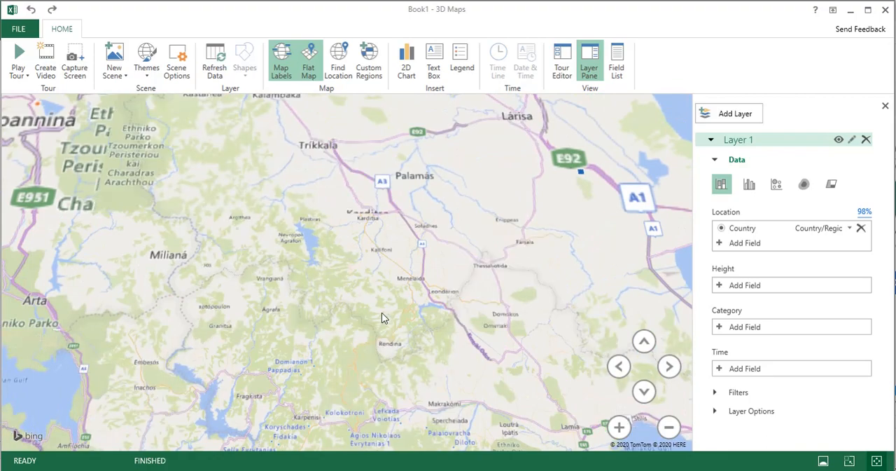
pyautogui.scroll(-3, 363, 294)
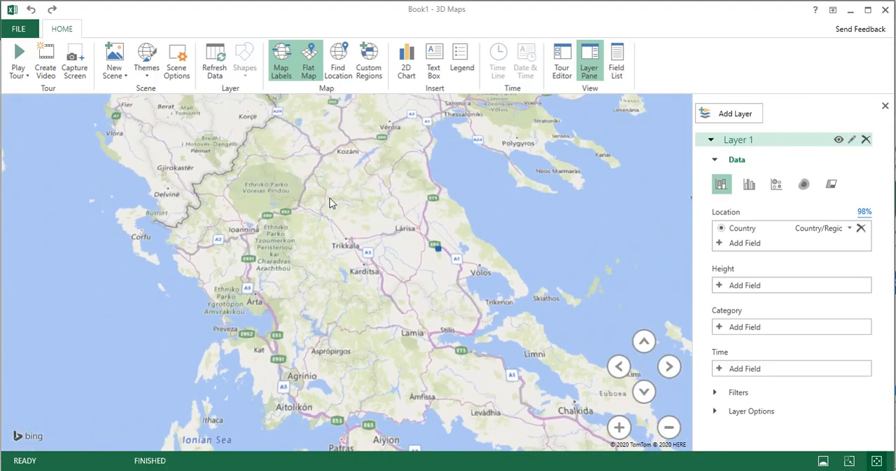
pyautogui.click(282, 70)
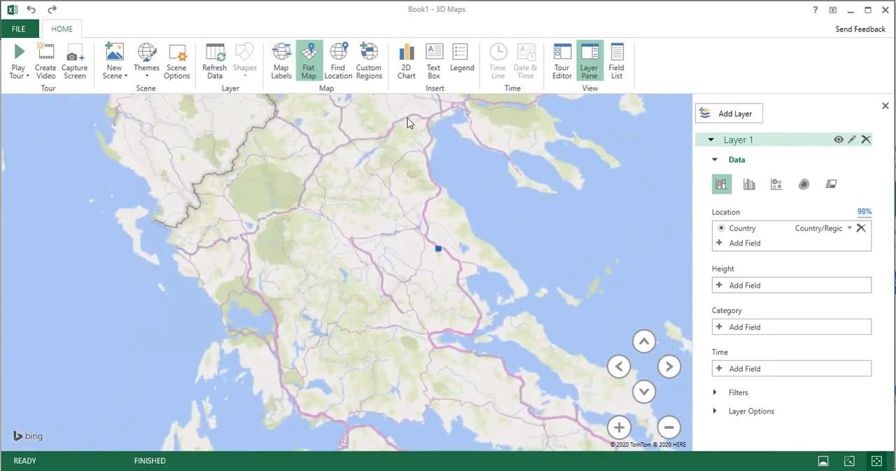
# - Try tilting and rotating the flat map, and zoom out to show Europe, North Africa and the Middle East
pyautogui.click(643, 341)
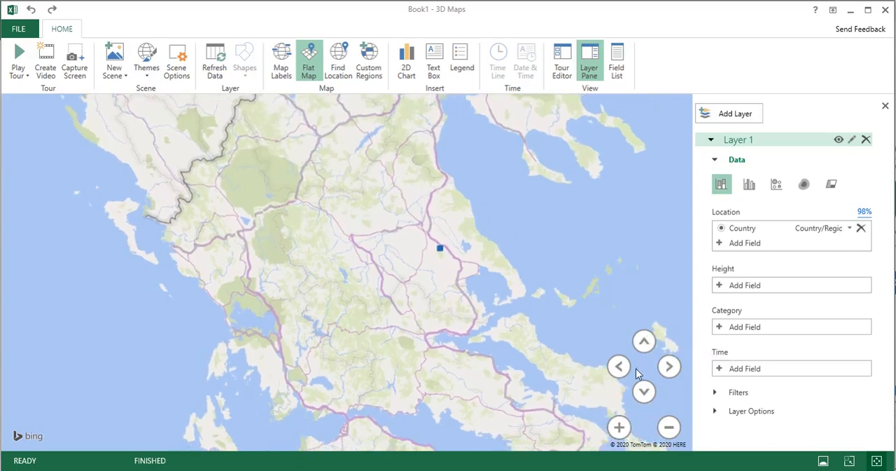
pyautogui.click(619, 365)
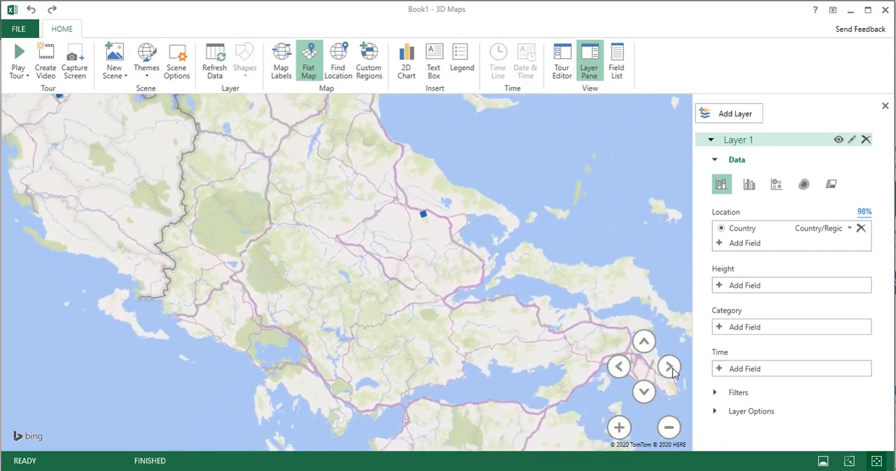
pyautogui.click(670, 367)
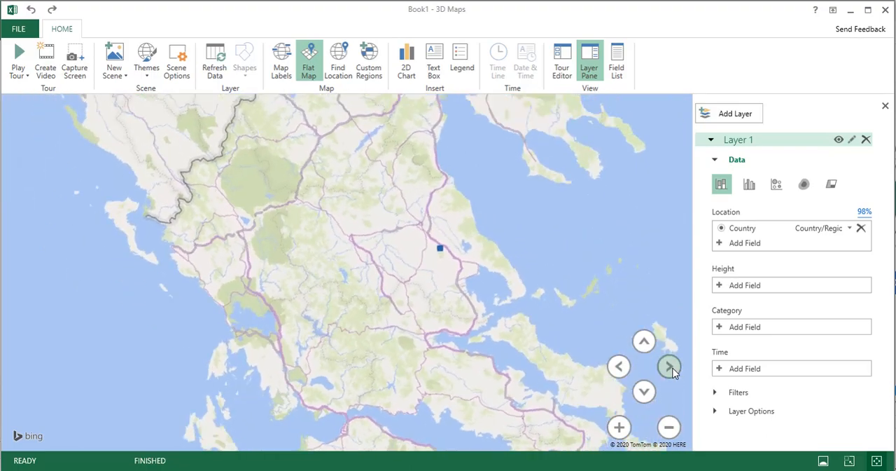
pyautogui.click(668, 426)
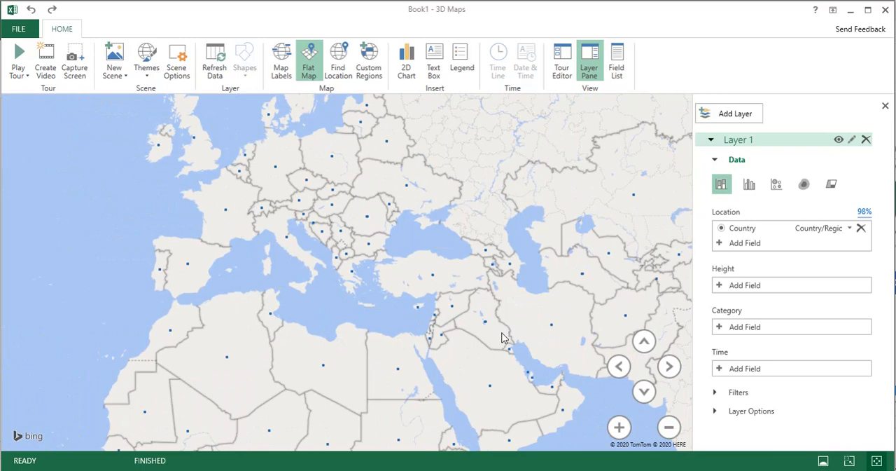
pyautogui.moveTo(505, 327); pyautogui.dragTo(506, 371)
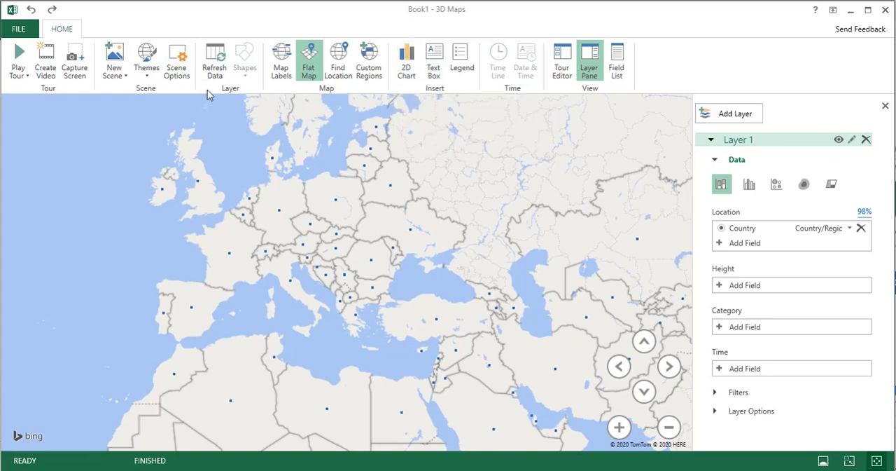
# - Refresh the map data and check the source population table in the Excel workbook before returning to 3D Maps
pyautogui.click(213, 61)
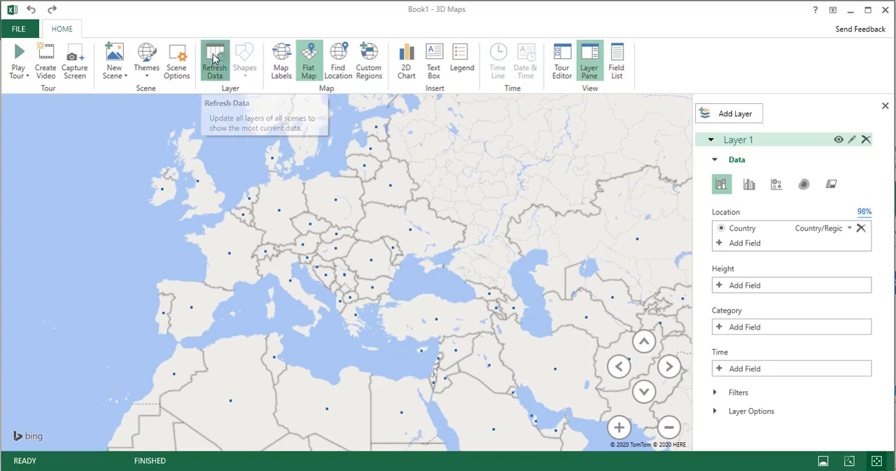
pyautogui.hotkey('alt', 'Tab')
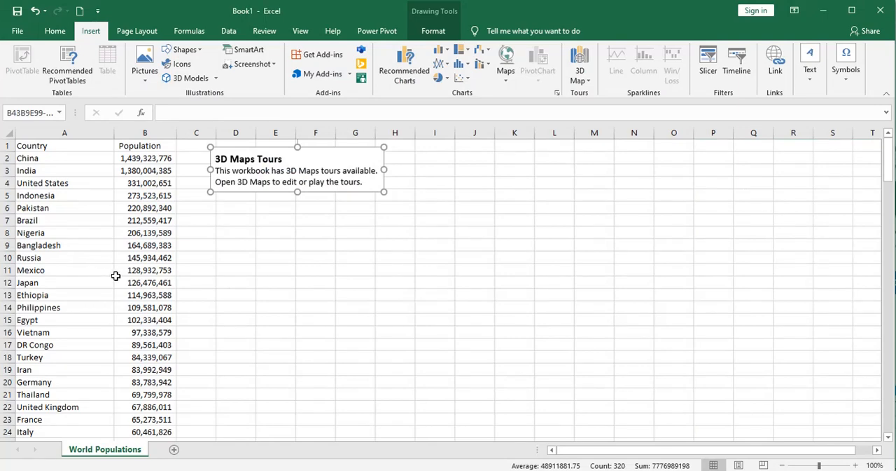
pyautogui.hotkey('alt', 'Tab')
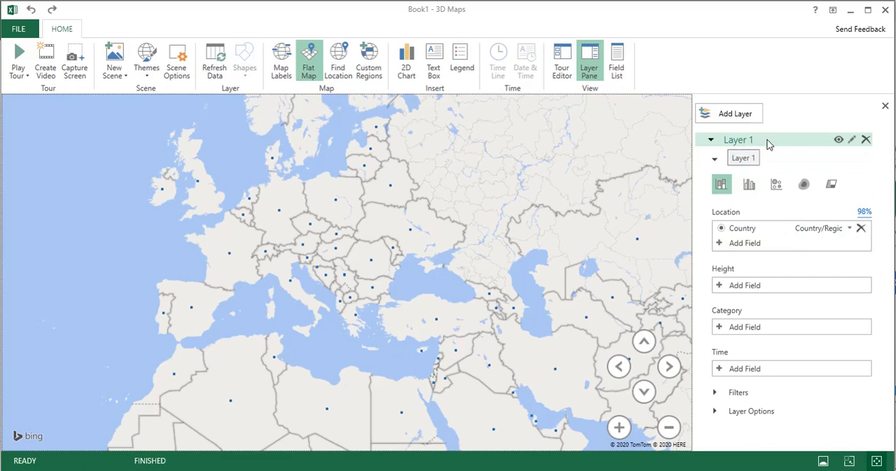
# - Rename Layer 1 to World Populations
pyautogui.click(852, 141)
pyautogui.moveTo(764, 140); pyautogui.dragTo(721, 143)
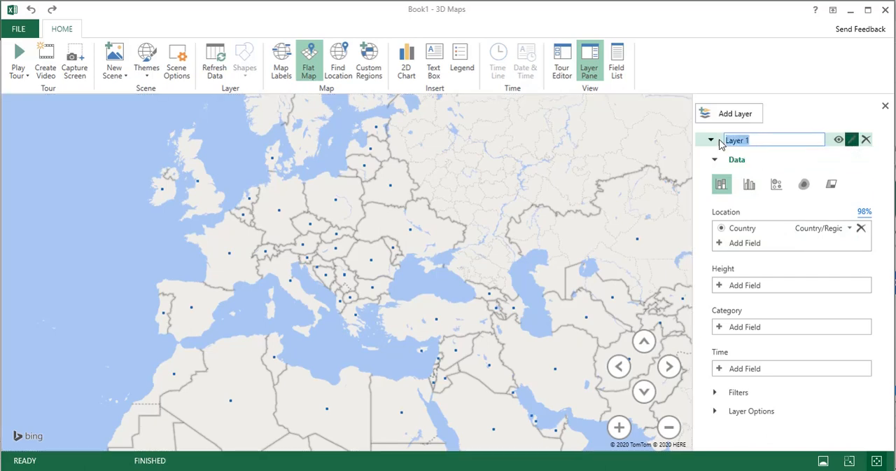
pyautogui.write('World Populations')
pyautogui.press('Return')
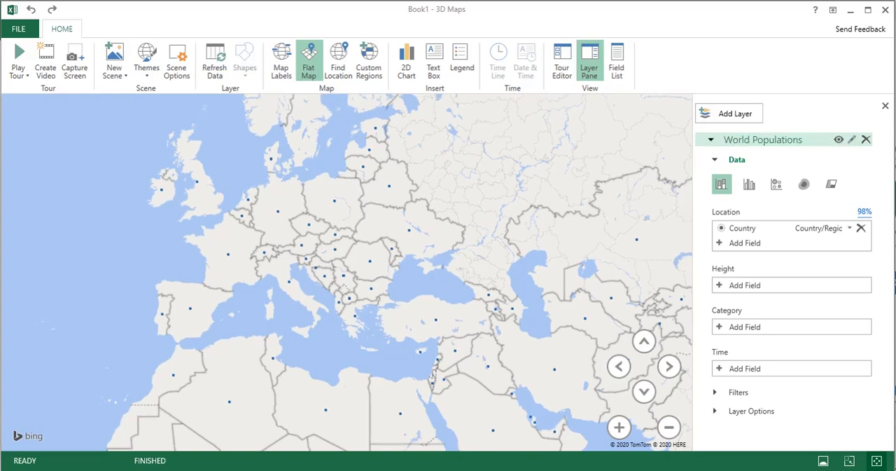
# - Collapse the World Populations layer and its Data section, and expand them again
pyautogui.click(715, 160)
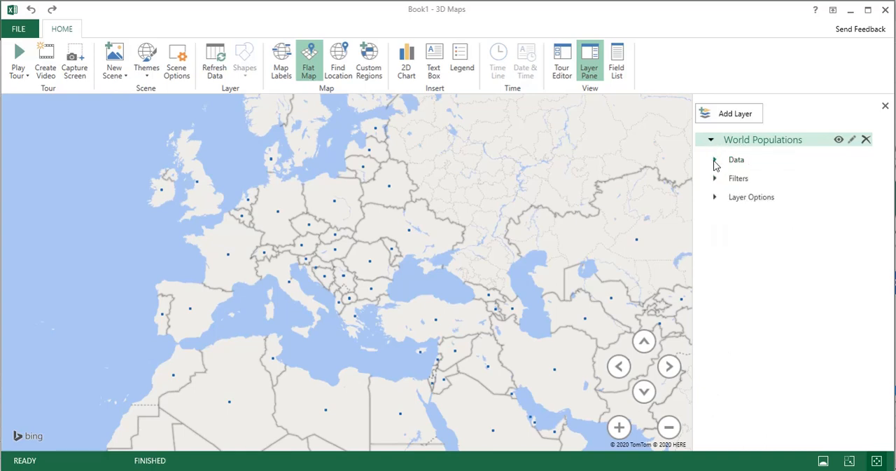
pyautogui.click(711, 139)
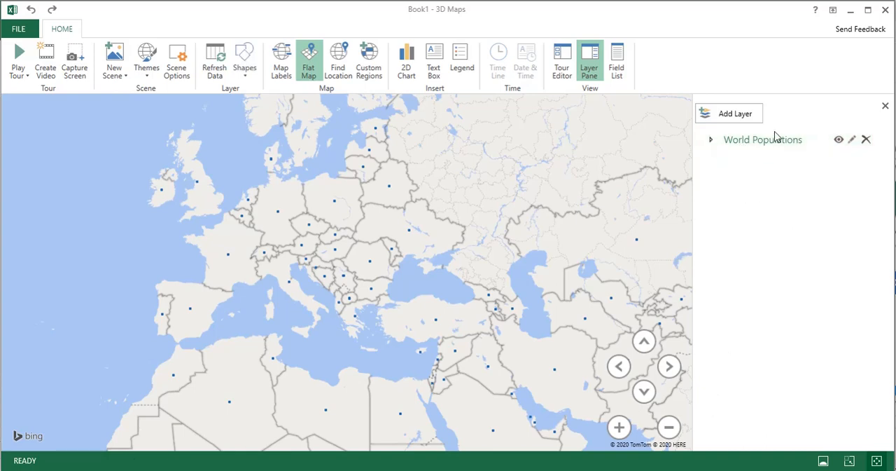
pyautogui.click(712, 141)
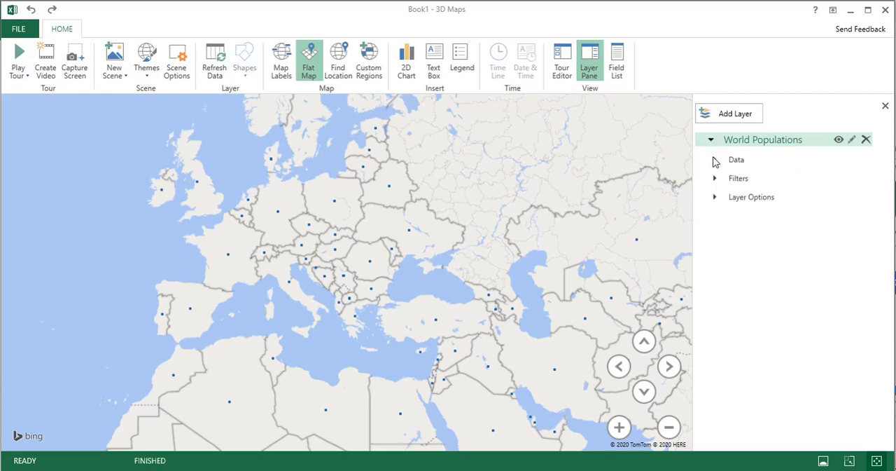
pyautogui.click(715, 161)
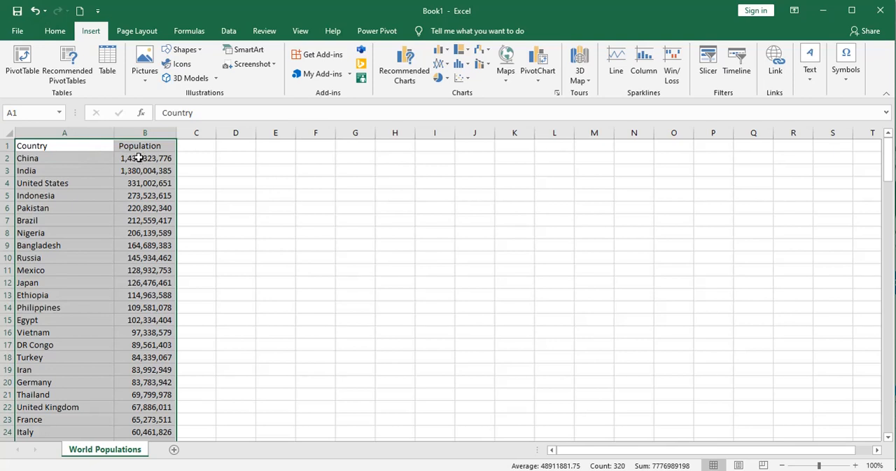
# - Return to 3D Maps from the workbook and try the clustered column and bubble visualizations, ending with the heat map
pyautogui.hotkey('alt', 'Tab')
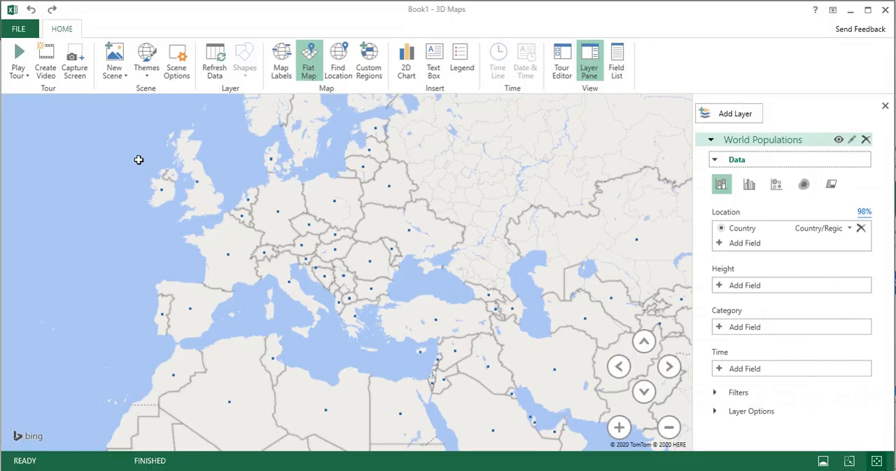
pyautogui.click(750, 184)
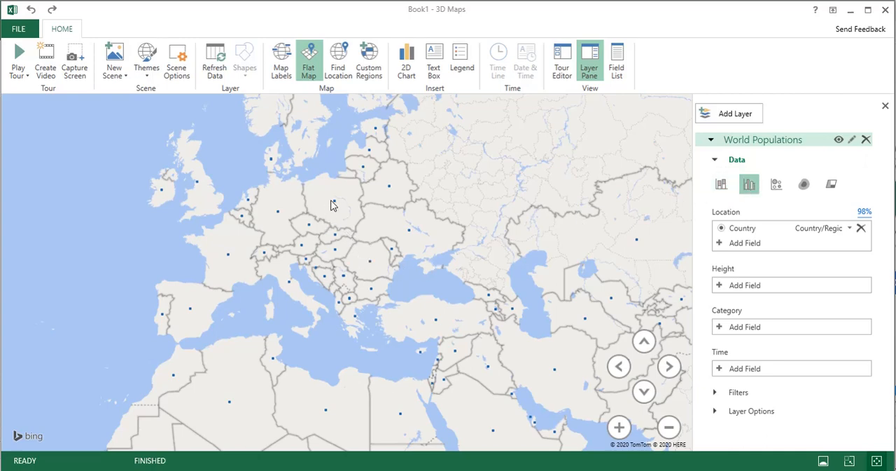
pyautogui.click(776, 184)
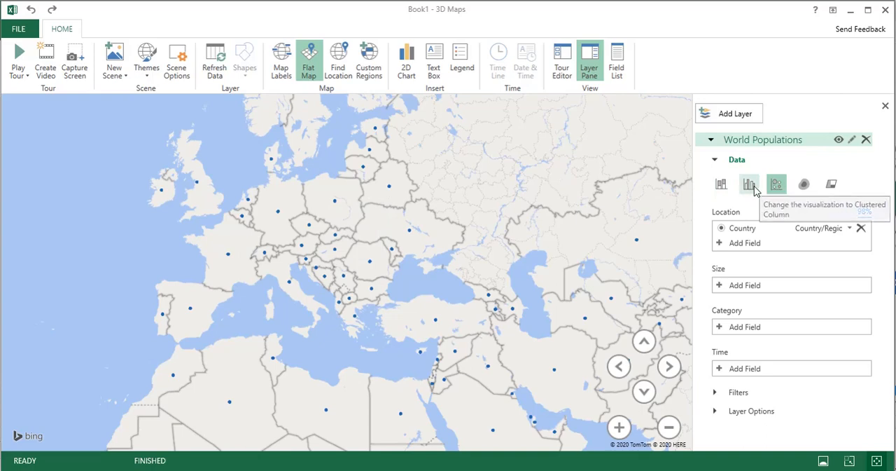
pyautogui.click(803, 185)
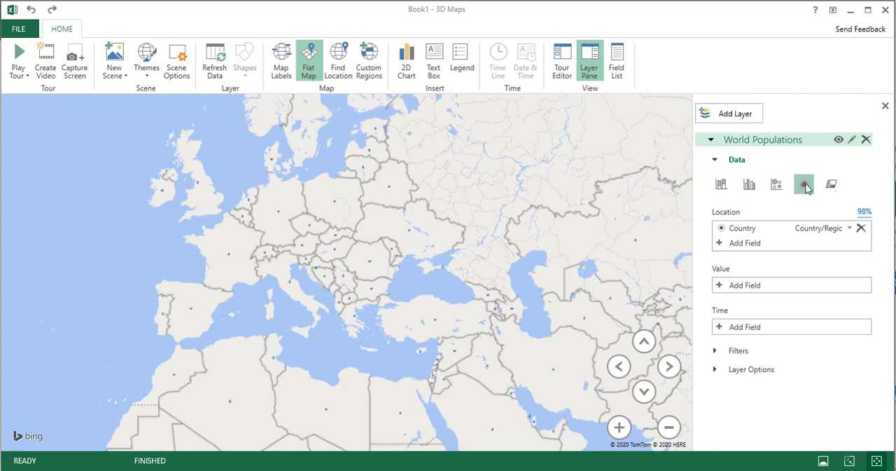
# - Try the region visualization, then switch to clustered columns with Population as the height field
pyautogui.click(831, 184)
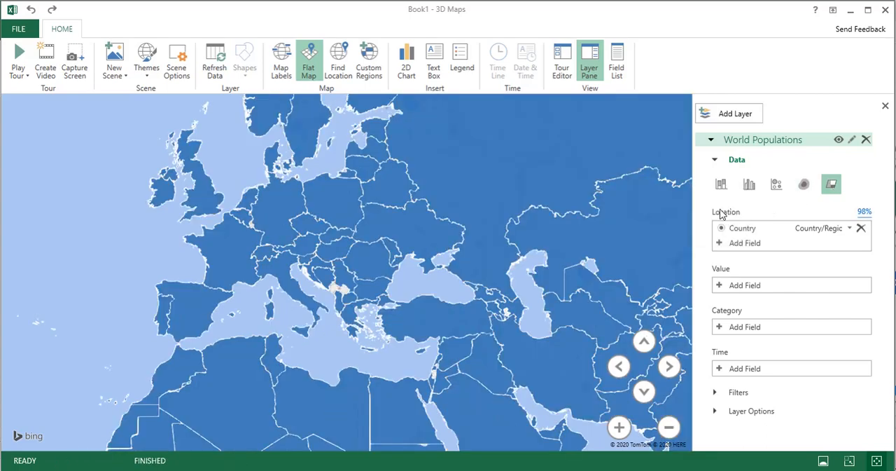
pyautogui.click(748, 185)
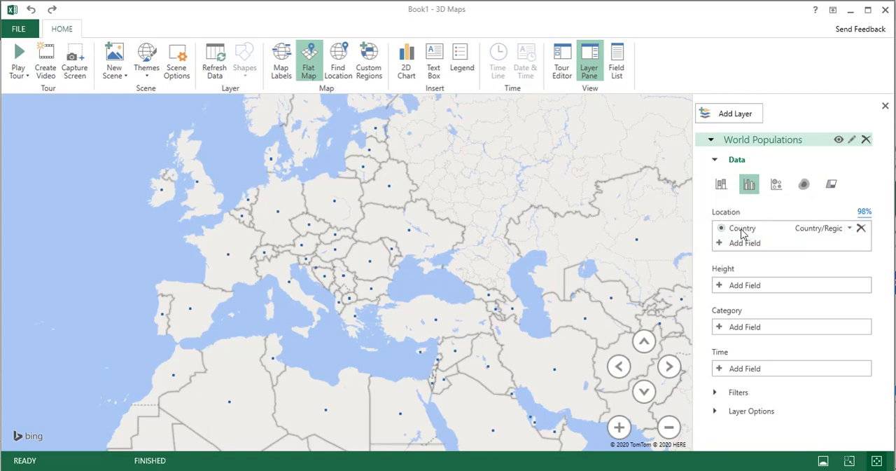
pyautogui.click(722, 287)
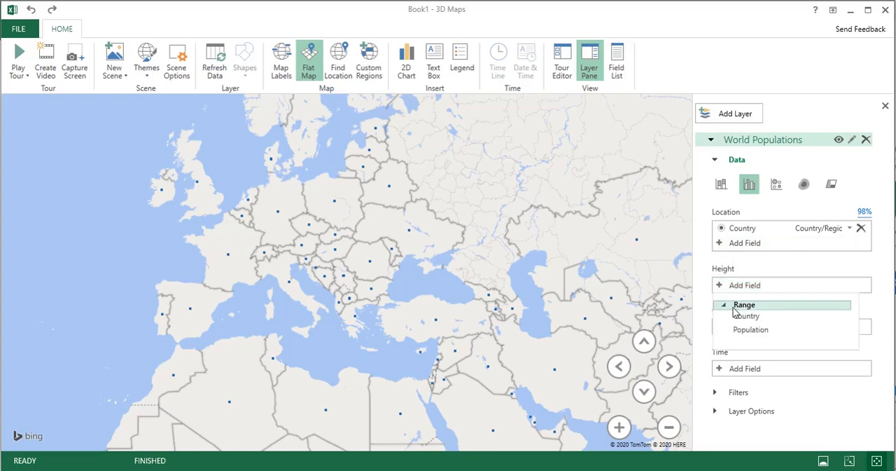
pyautogui.click(746, 329)
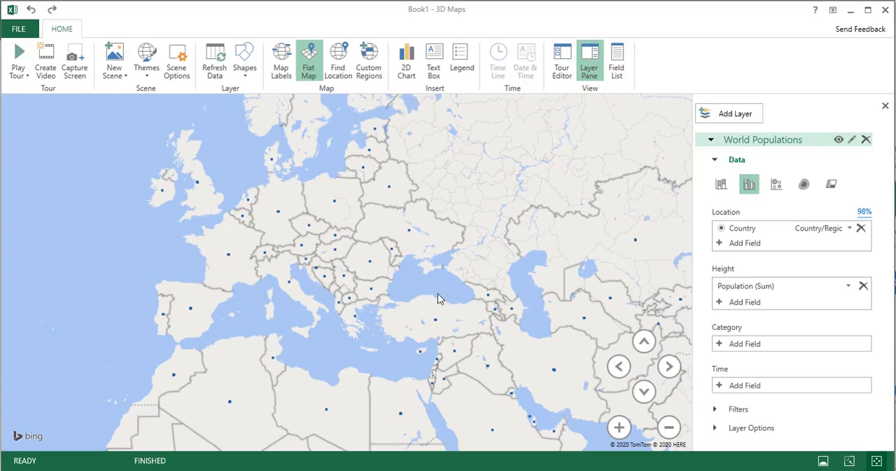
# - Tilt the map for a 3D view and raise the World Populations layer's height to 349%
pyautogui.scroll(5, 396, 294)
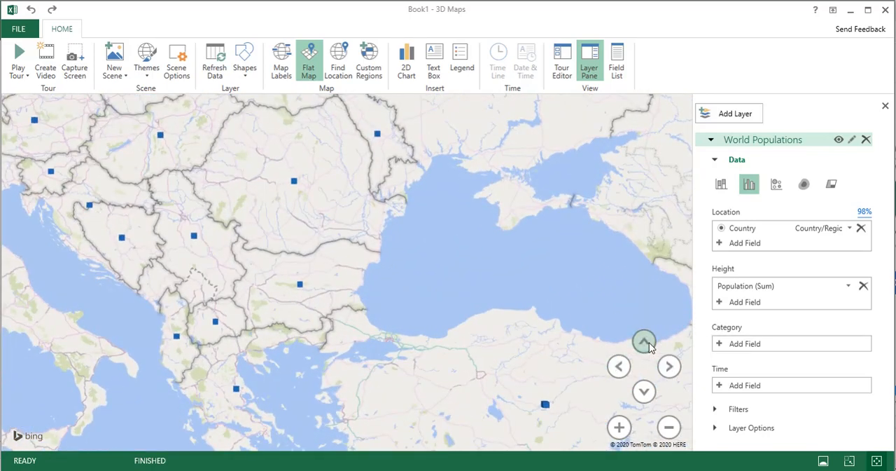
pyautogui.click(644, 390)
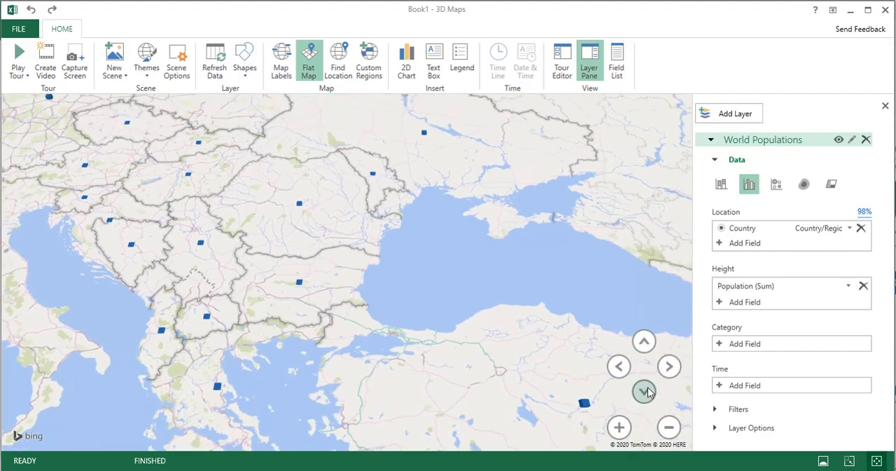
pyautogui.click(647, 392)
pyautogui.scroll(3, 281, 319)
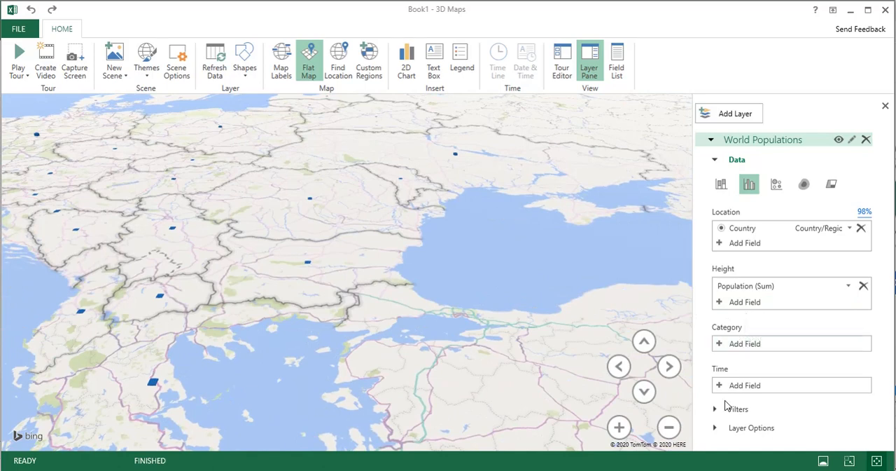
pyautogui.click(716, 427)
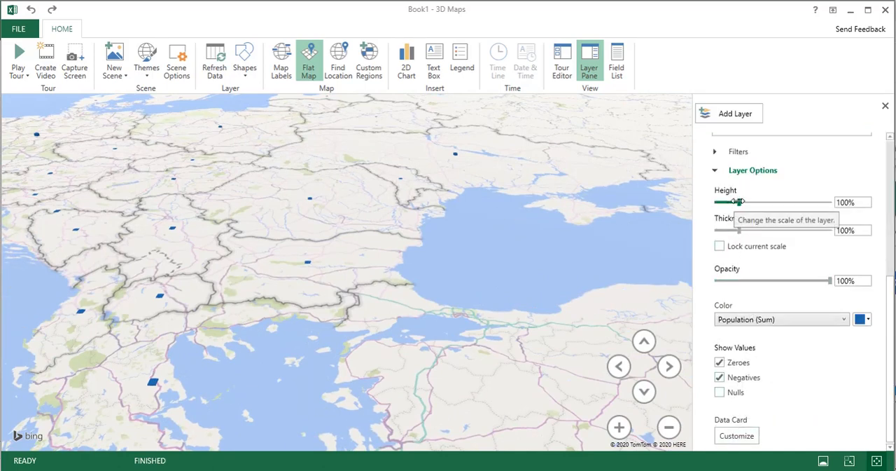
pyautogui.moveTo(739, 201); pyautogui.dragTo(795, 203)
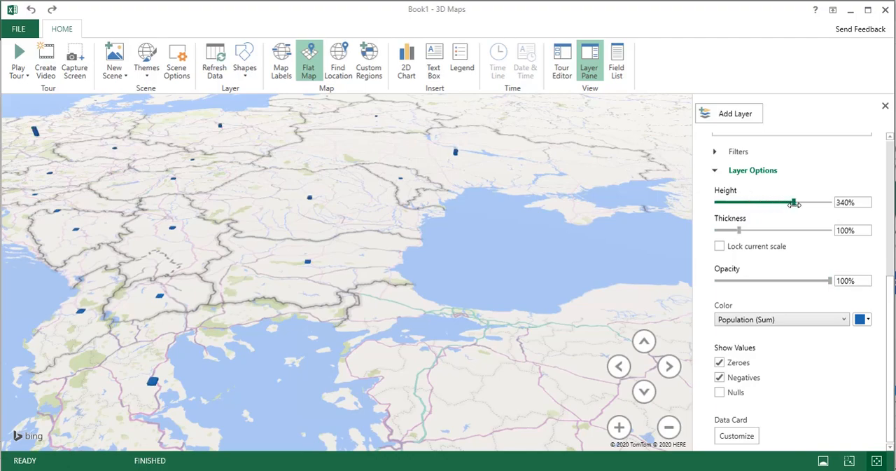
# - Set the columns' height to 406%, thickness to 261% and opacity to 51% while viewing western Europe
pyautogui.scroll(3, 405, 267)
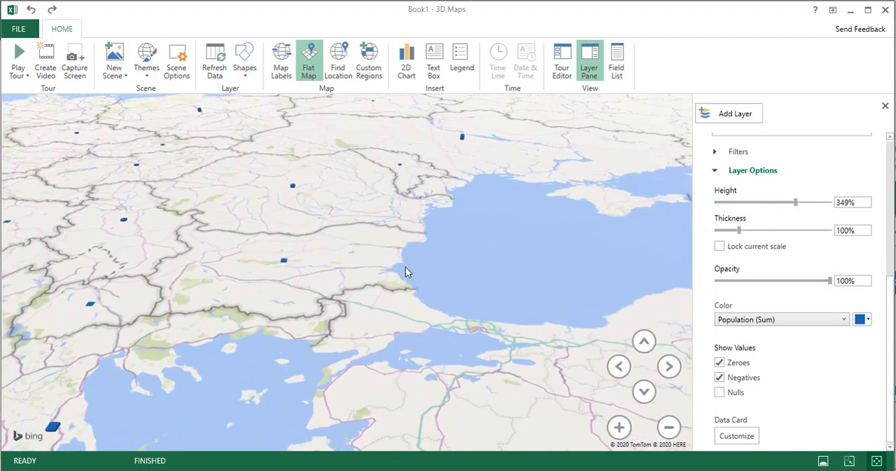
pyautogui.moveTo(217, 227); pyautogui.dragTo(561, 339)
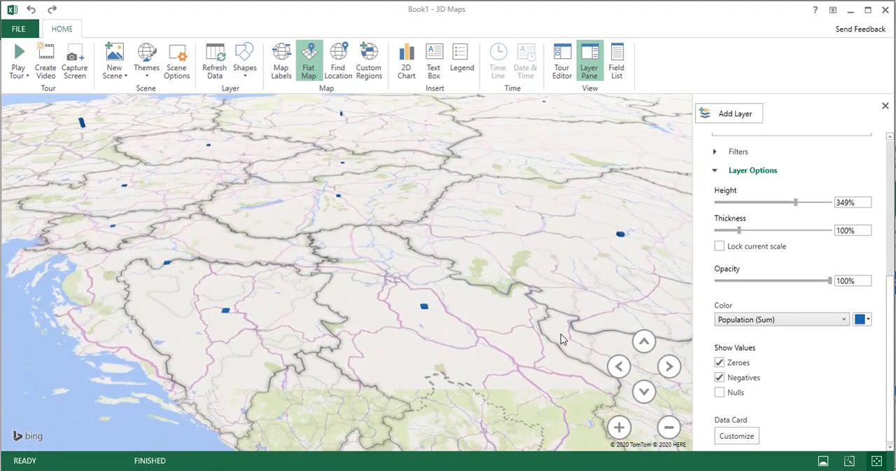
pyautogui.moveTo(163, 227); pyautogui.dragTo(470, 328)
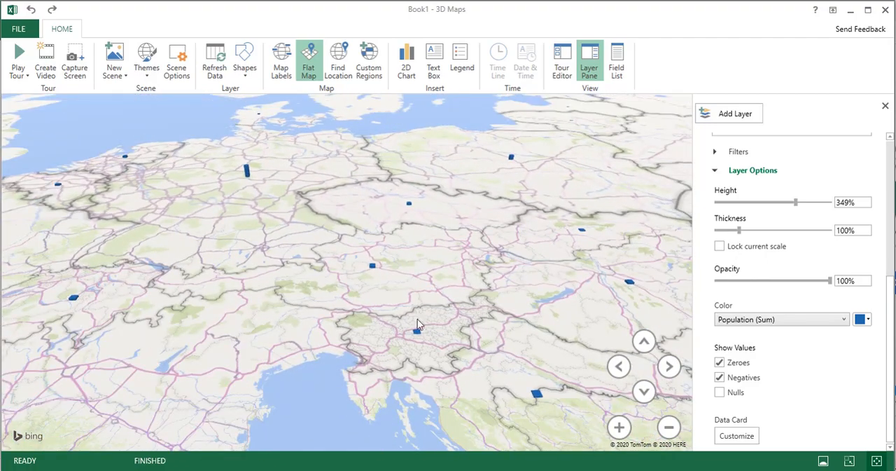
pyautogui.moveTo(305, 287); pyautogui.dragTo(457, 265)
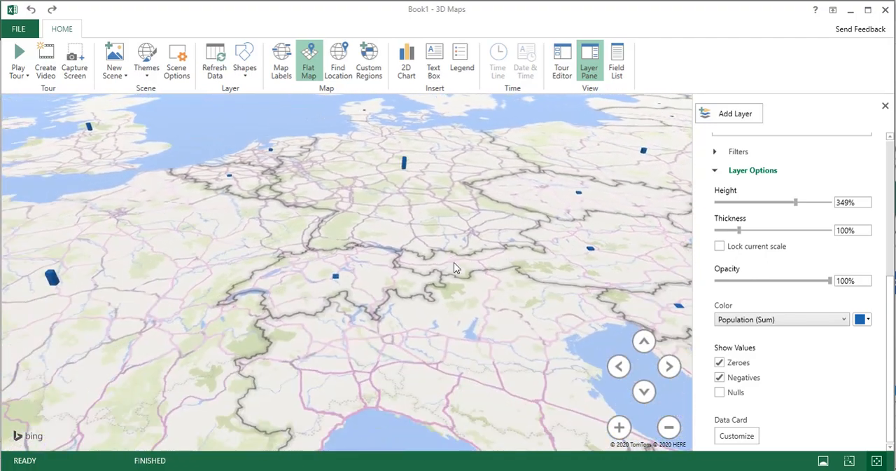
pyautogui.moveTo(158, 300); pyautogui.dragTo(274, 260)
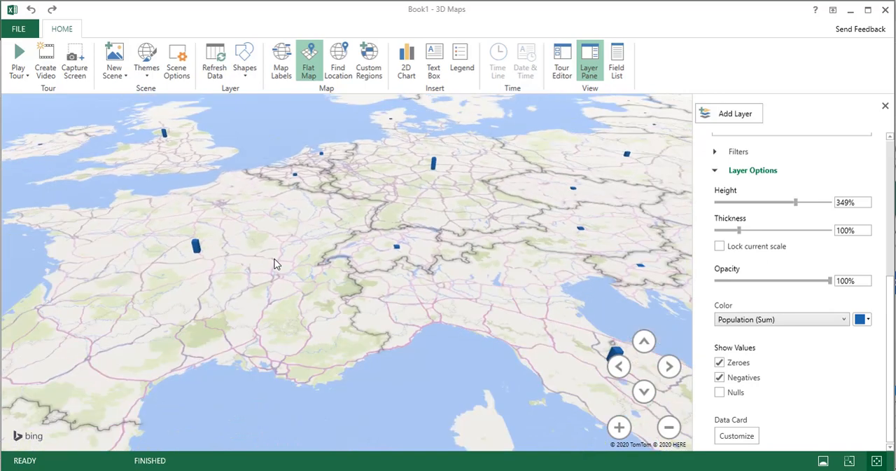
pyautogui.moveTo(228, 288); pyautogui.dragTo(252, 270)
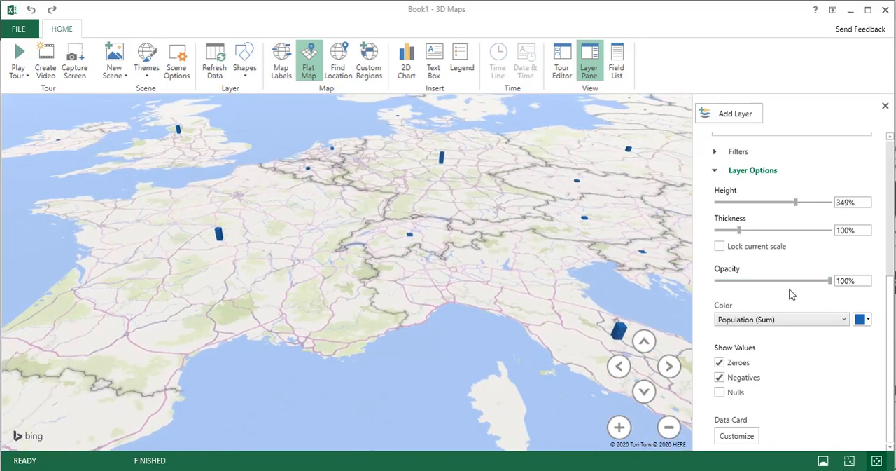
pyautogui.moveTo(796, 203); pyautogui.dragTo(807, 203)
pyautogui.moveTo(739, 229); pyautogui.dragTo(775, 230)
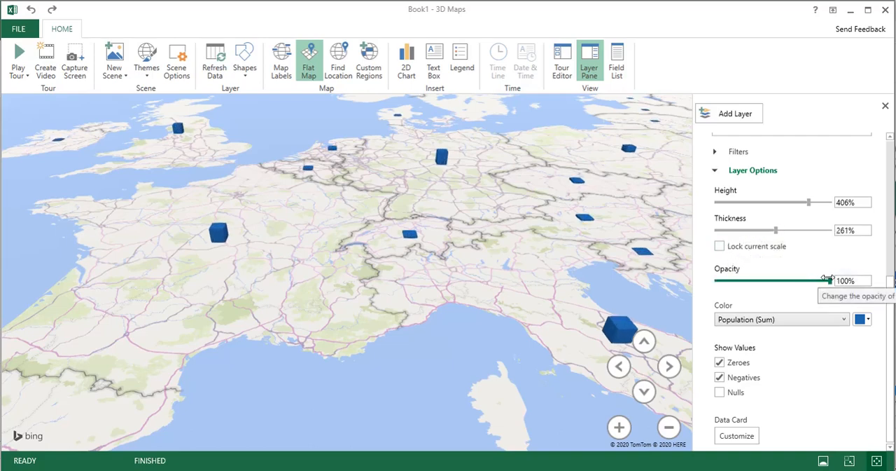
pyautogui.moveTo(827, 279); pyautogui.dragTo(771, 280)
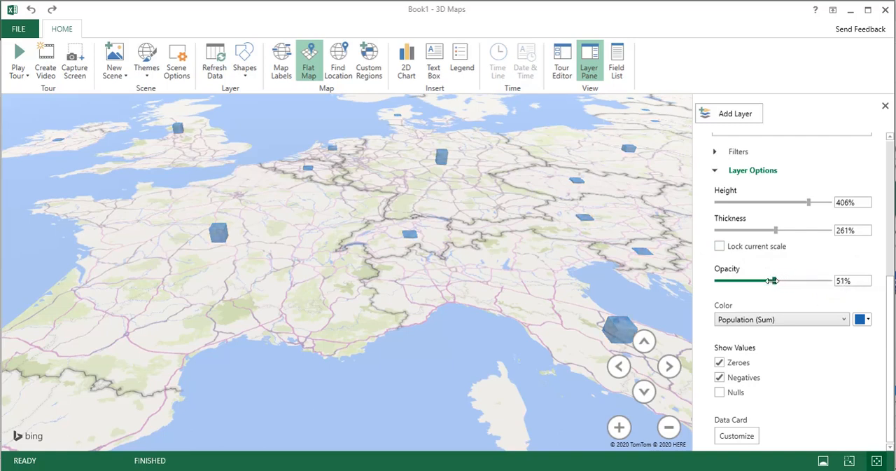
# - Readjust the map's tilt over western Europe and turn on the map labels
pyautogui.scroll(-2, 598, 308)
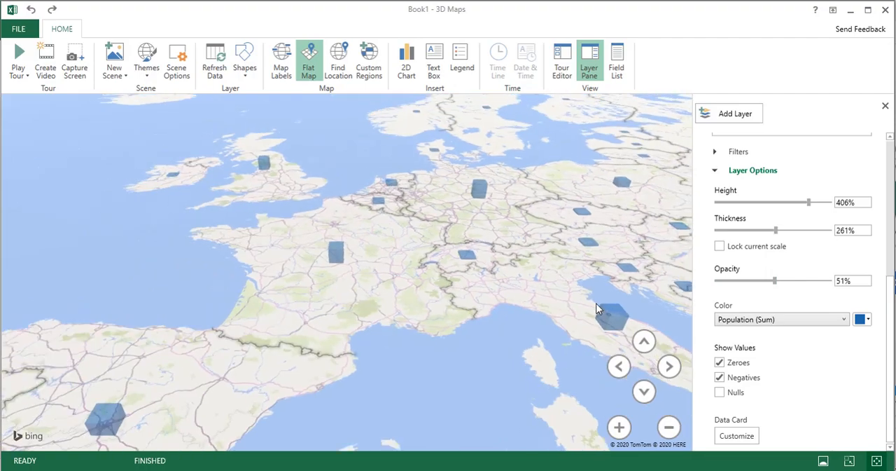
pyautogui.click(644, 391)
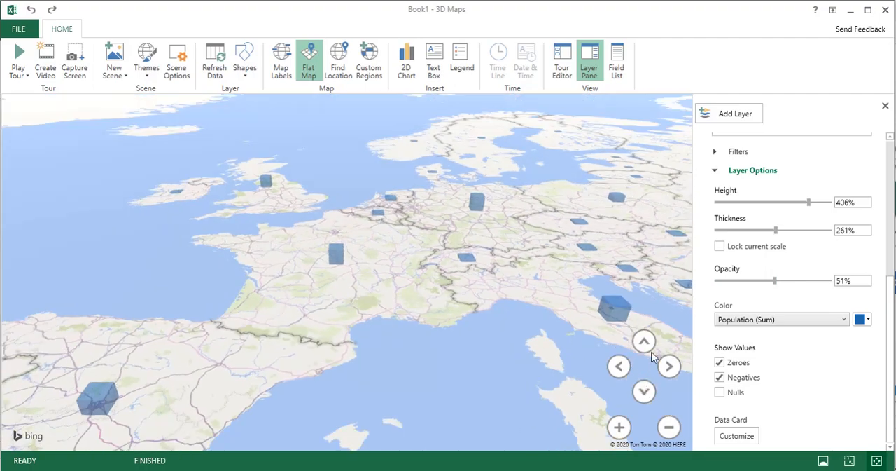
pyautogui.click(644, 342)
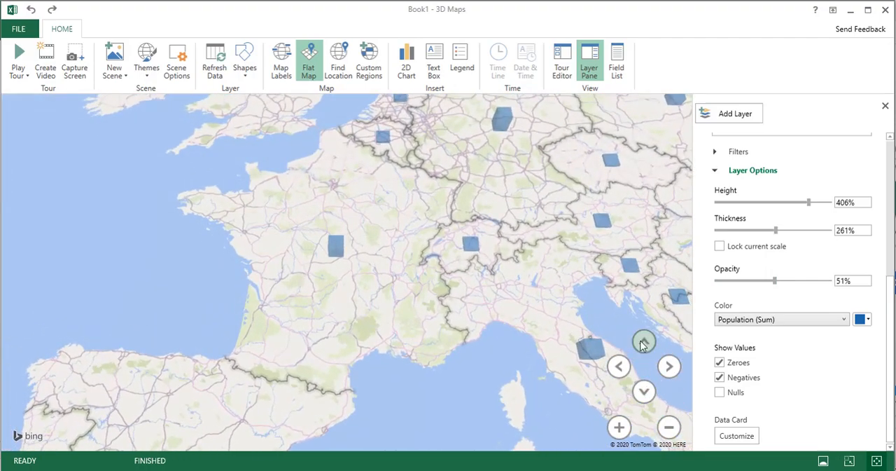
pyautogui.click(282, 67)
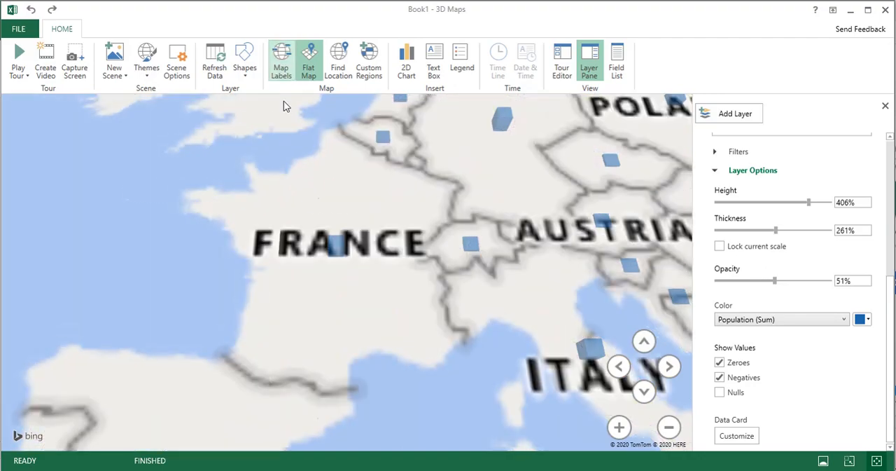
# - Increase the column thickness to 325% and change the Population (Sum) color to light red
pyautogui.scroll(3, 343, 256)
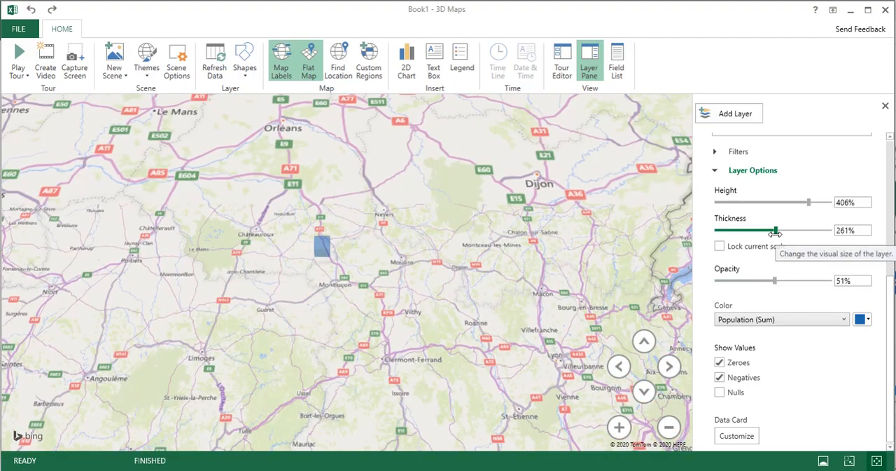
pyautogui.moveTo(775, 230)
pyautogui.mouseDown()
pyautogui.moveTo(833, 232)
pyautogui.moveTo(790, 233)
pyautogui.mouseUp()
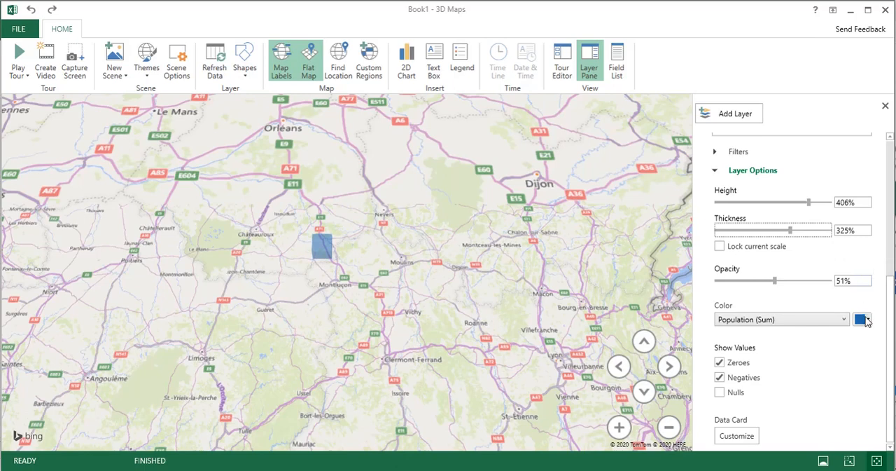
pyautogui.click(868, 320)
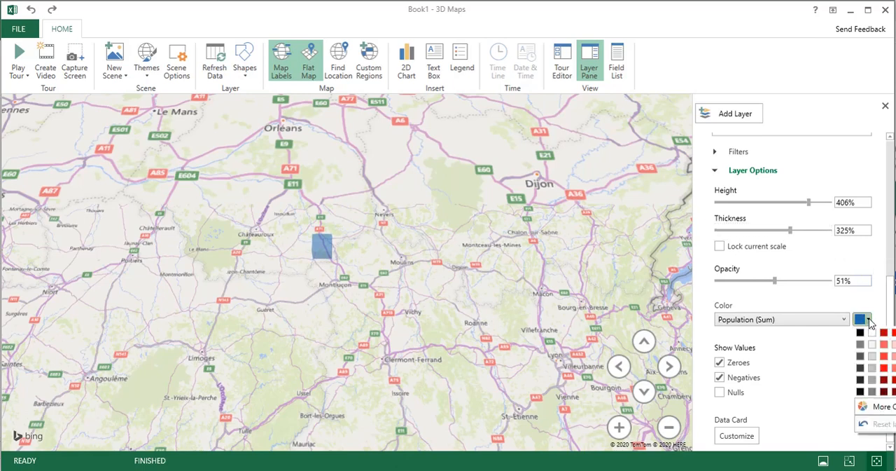
pyautogui.click(894, 357)
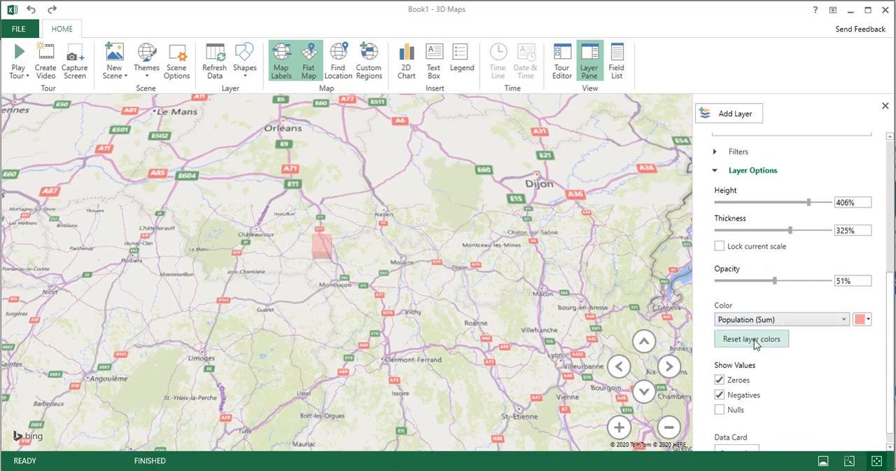
# - Review the data card's tooltip fields and Template 1 layout, and check the column over France
pyautogui.scroll(-1, 722, 392)
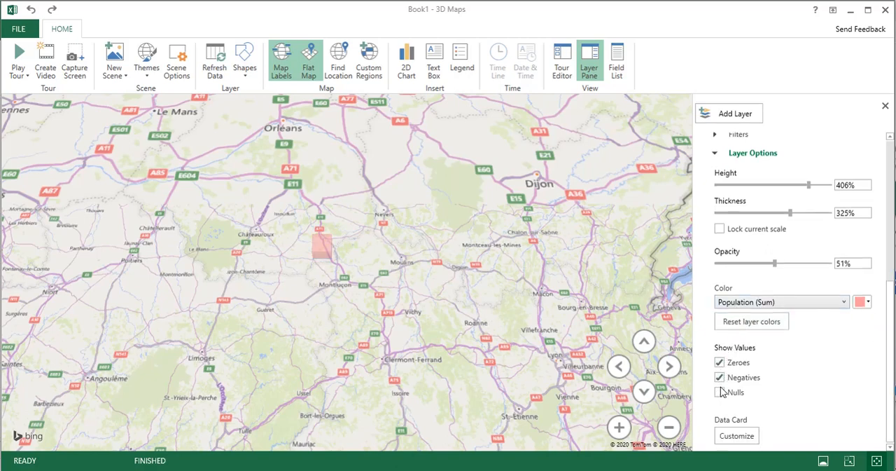
pyautogui.click(731, 434)
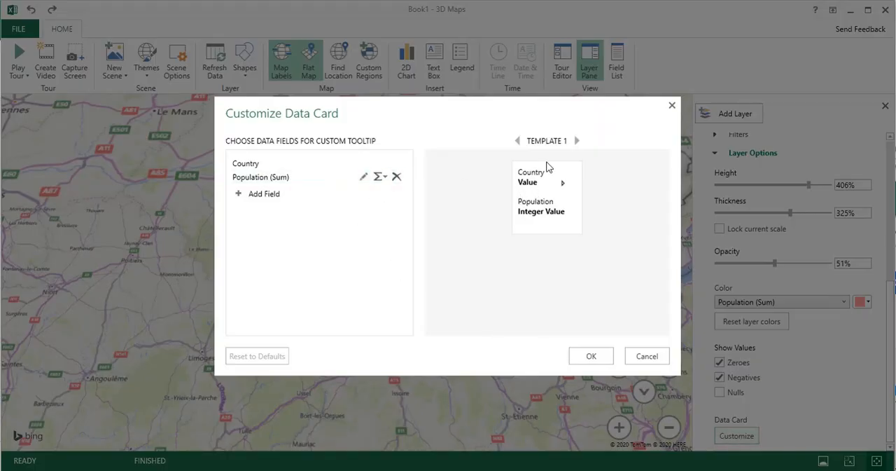
pyautogui.click(634, 356)
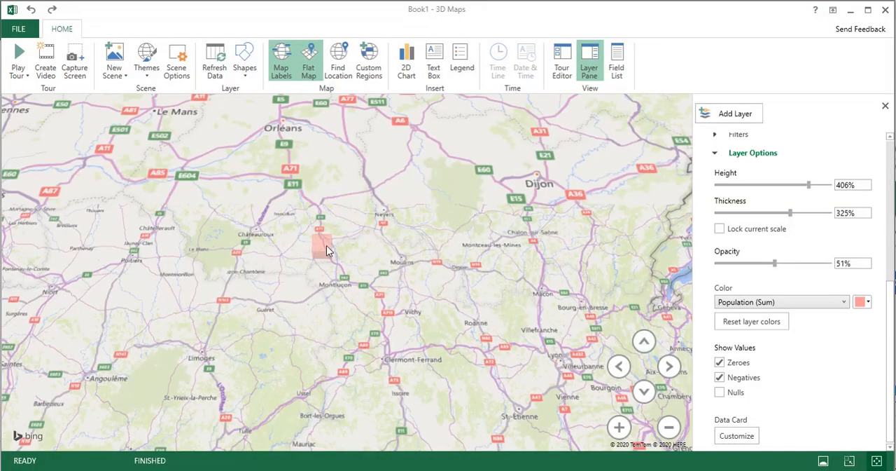
pyautogui.moveTo(326, 246)
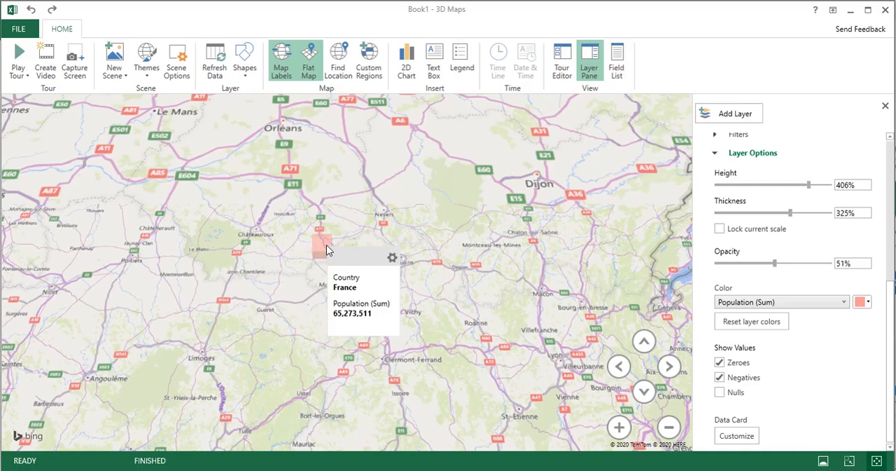
pyautogui.click(735, 435)
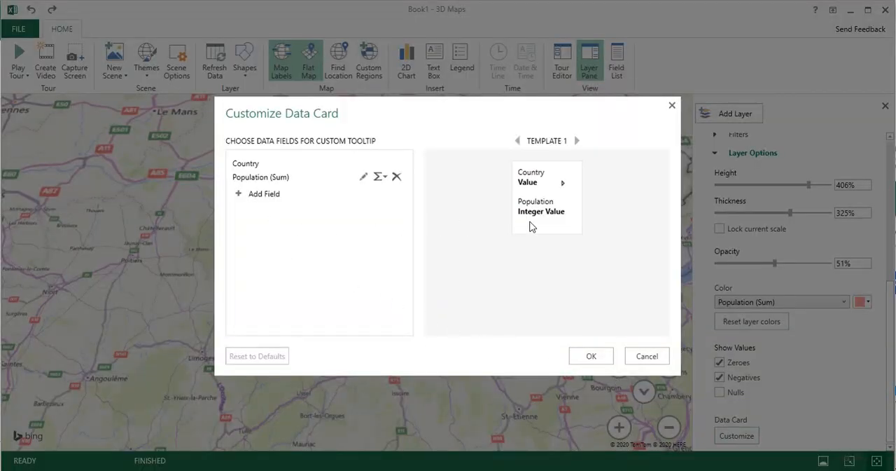
pyautogui.click(591, 354)
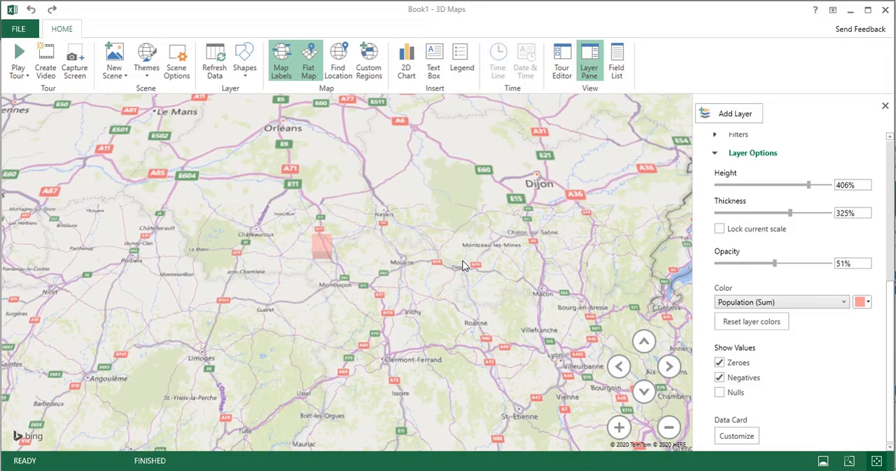
# - Check the source population table in Excel, and collapse Layer Options back in 3D Maps
pyautogui.hotkey('alt', 'Tab')
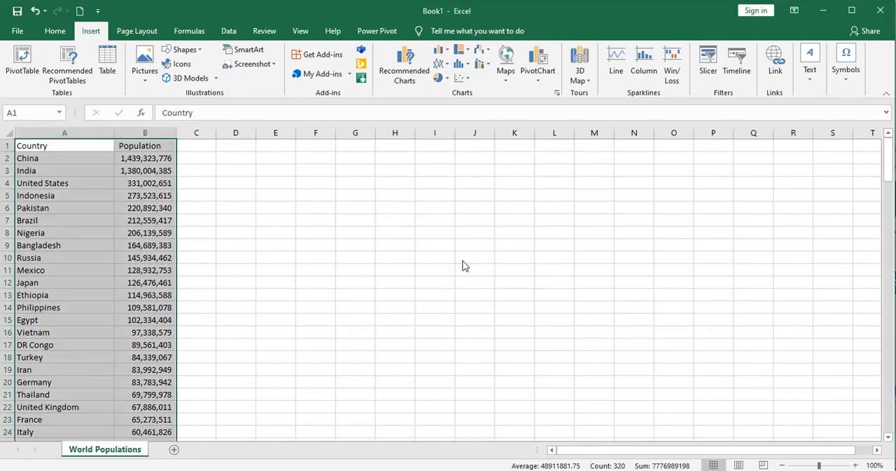
pyautogui.hotkey('alt', 'Tab')
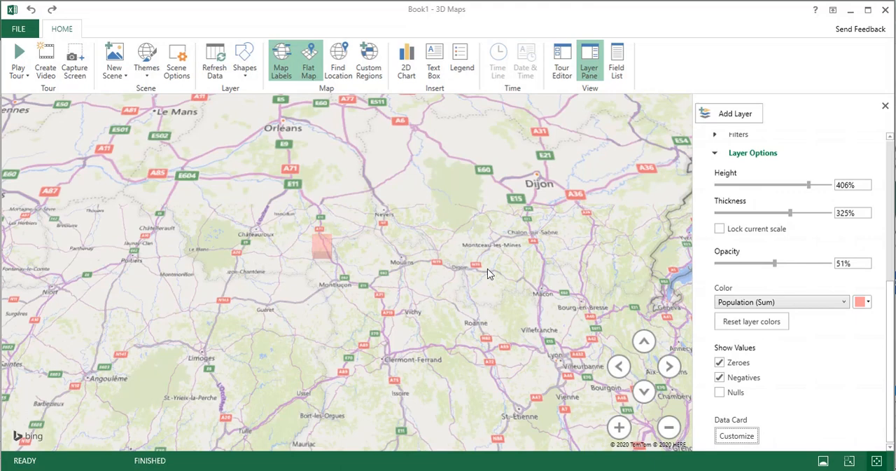
pyautogui.scroll(2, 711, 230)
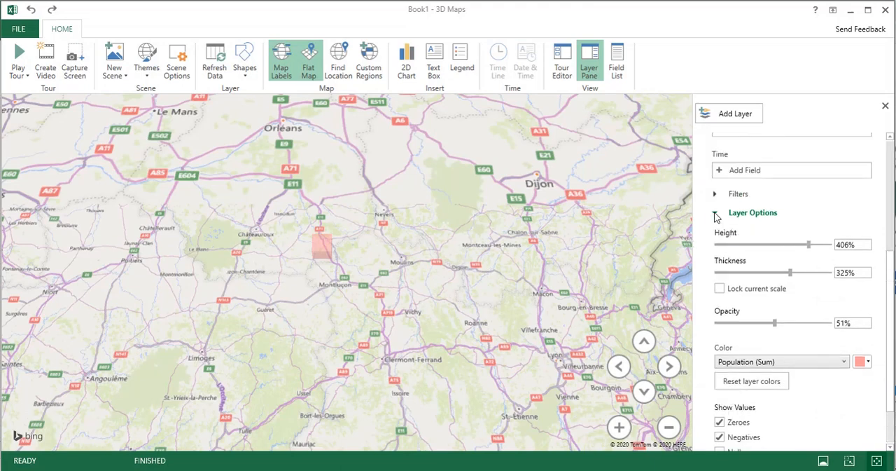
pyautogui.click(715, 215)
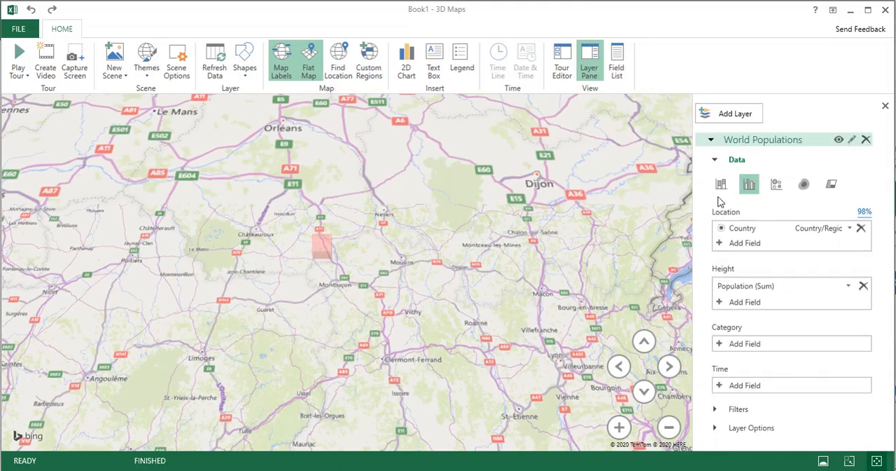
# - Add a filter on the Country field to the World Populations layer
pyautogui.click(715, 161)
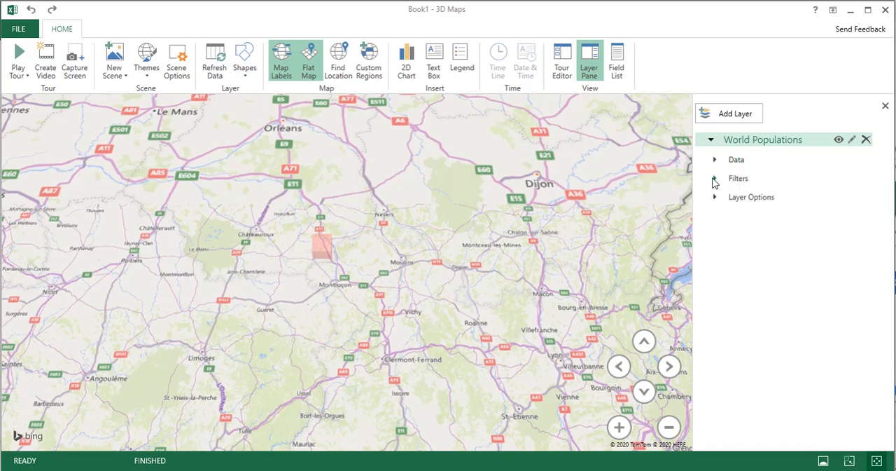
pyautogui.click(716, 180)
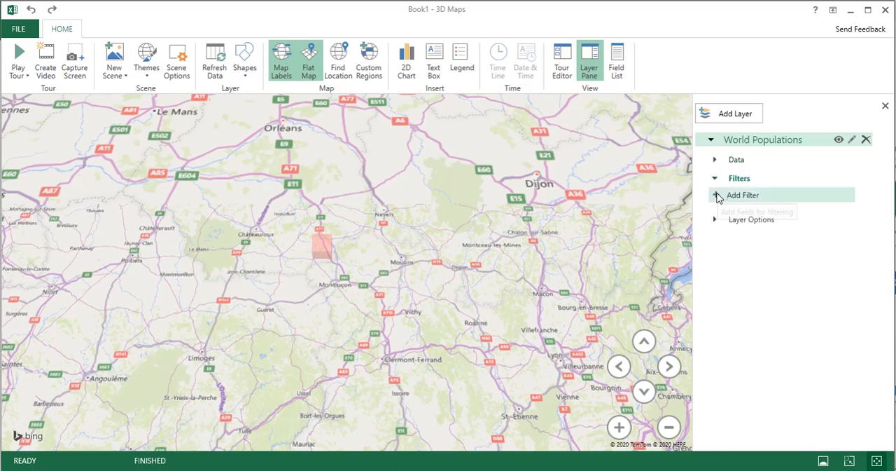
pyautogui.click(716, 195)
pyautogui.click(742, 227)
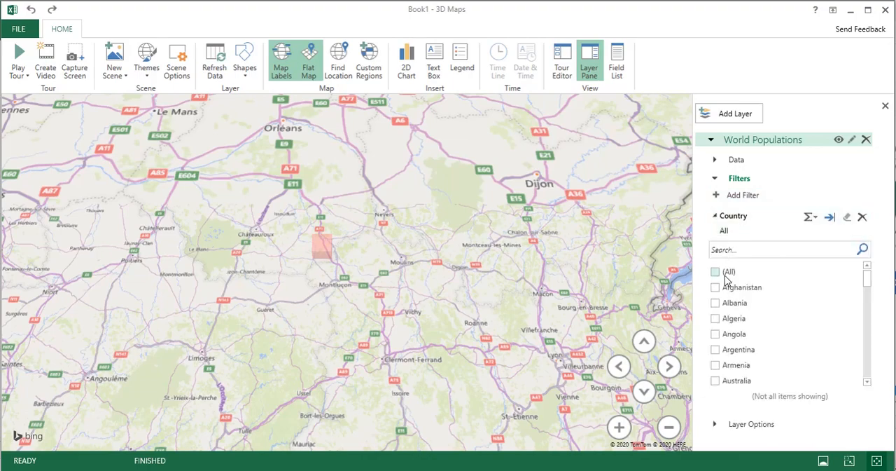
# - Select all countries in the Country filter, exclude France while viewing western Europe, and include it again
pyautogui.scroll(-2, 527, 303)
pyautogui.scroll(-2, 527, 299)
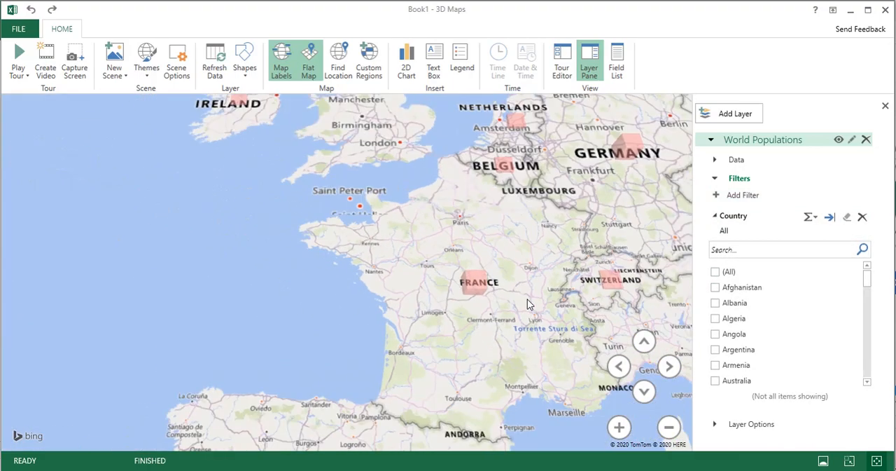
pyautogui.moveTo(527, 302); pyautogui.dragTo(430, 315)
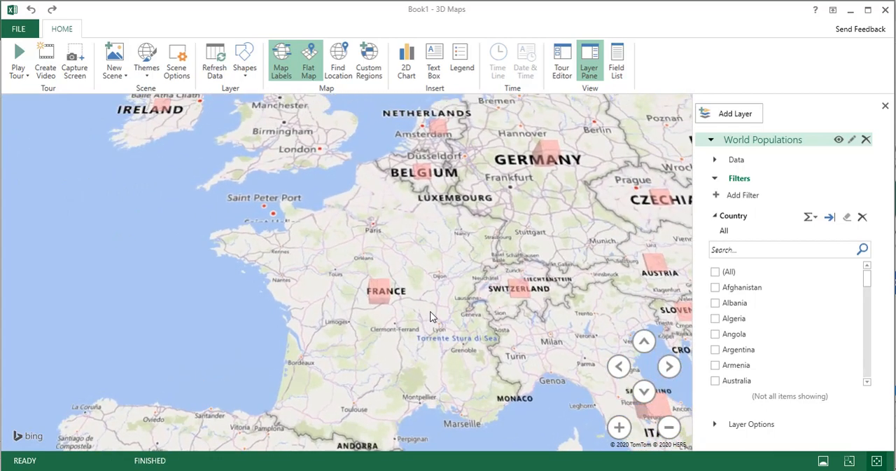
pyautogui.click(715, 271)
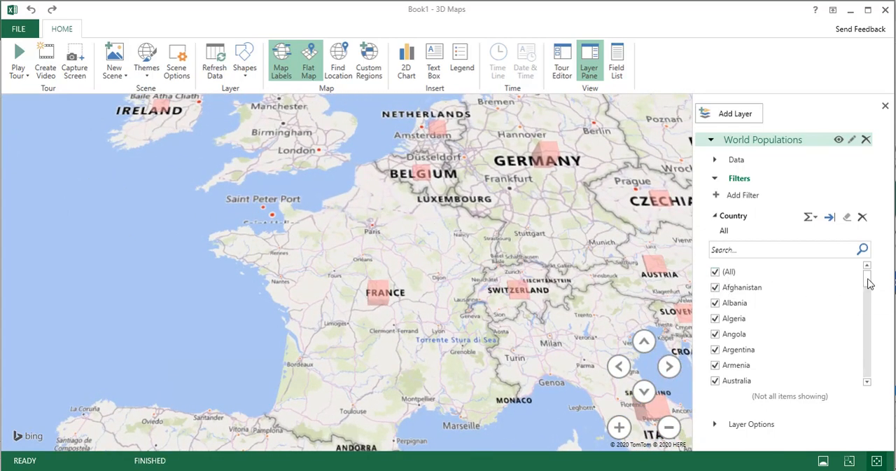
pyautogui.moveTo(867, 282); pyautogui.dragTo(879, 377)
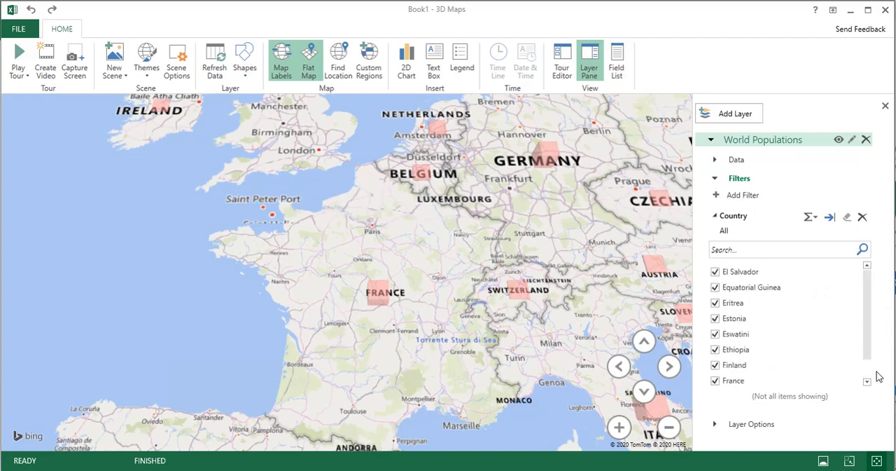
pyautogui.click(716, 381)
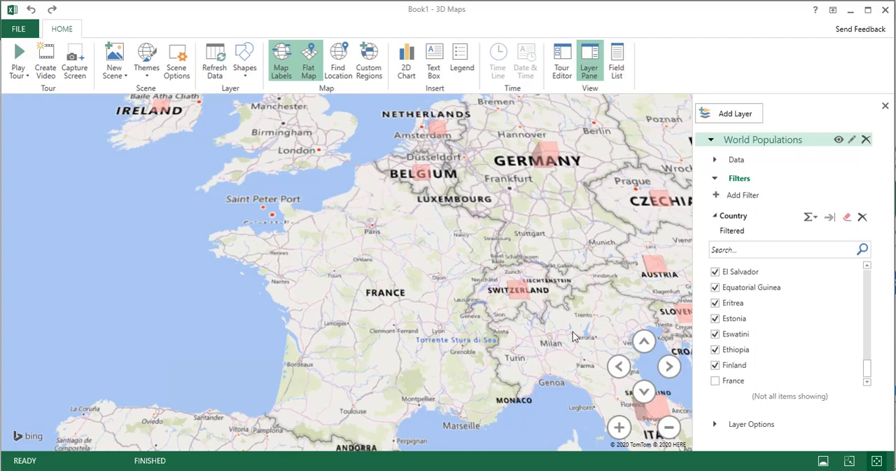
pyautogui.click(715, 381)
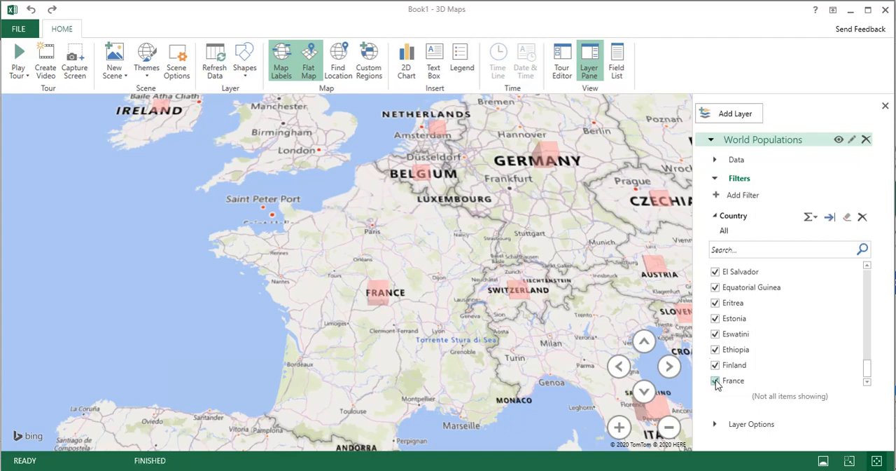
# - Delete the Country filter from the World Populations layer
pyautogui.scroll(5, 868, 327)
pyautogui.moveTo(867, 322); pyautogui.dragTo(860, 268)
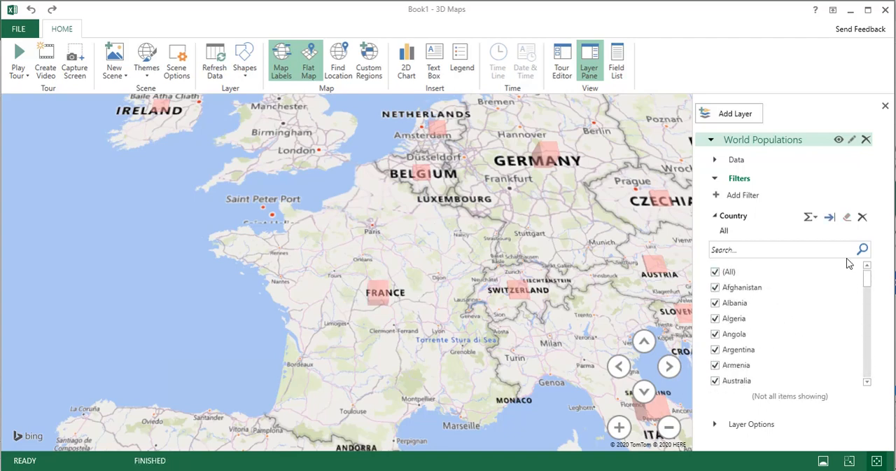
pyautogui.click(862, 217)
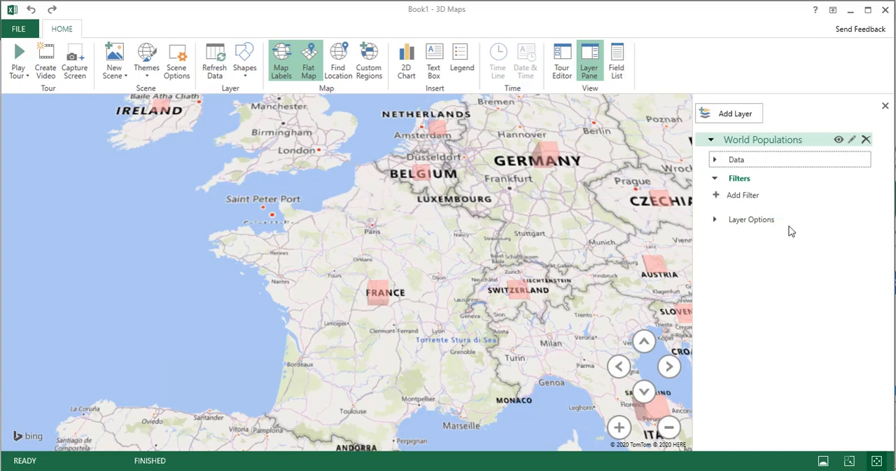
# - Change the World Populations layer's visualization from clustered columns to Bubble
pyautogui.click(715, 160)
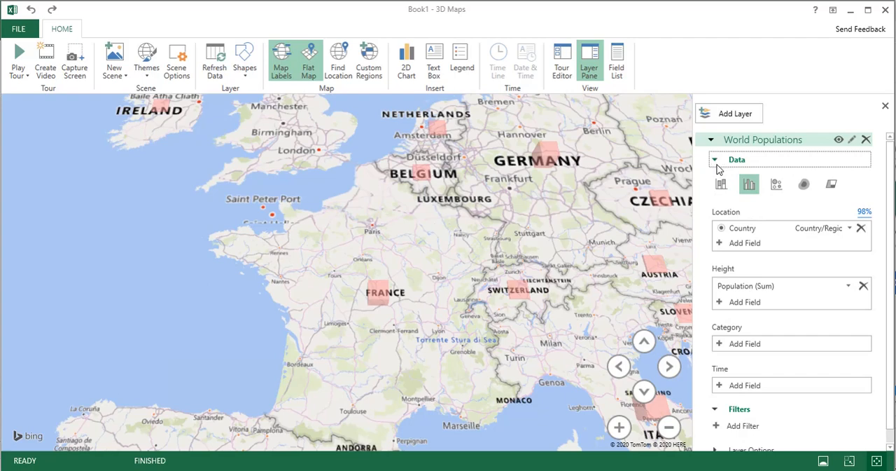
pyautogui.click(749, 184)
pyautogui.moveTo(537, 288)
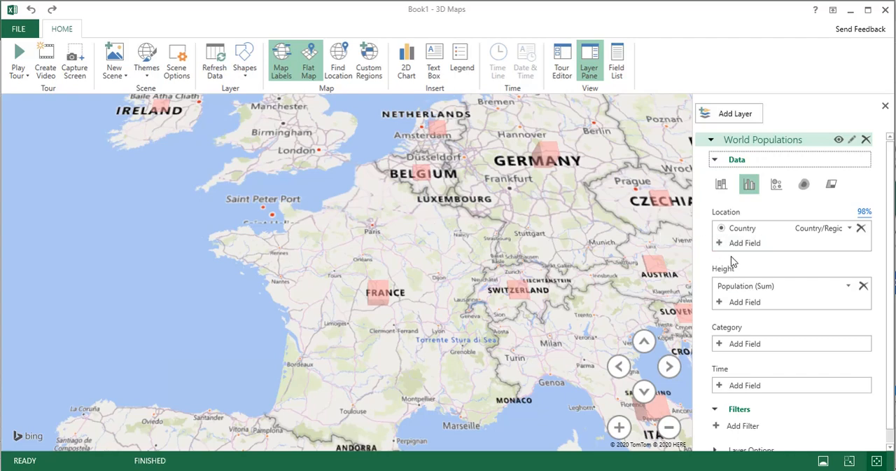
pyautogui.click(776, 184)
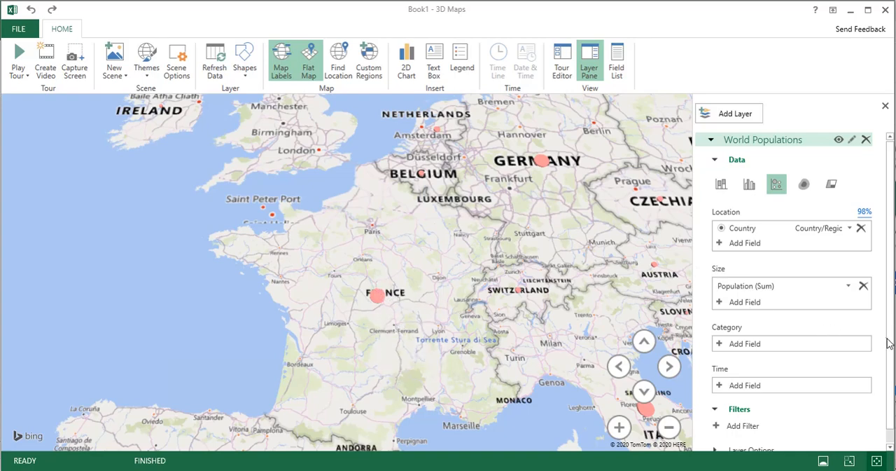
# - Set the bubbles' size to 269% and opacity to 45%, and collapse the layer options
pyautogui.scroll(-1, 888, 342)
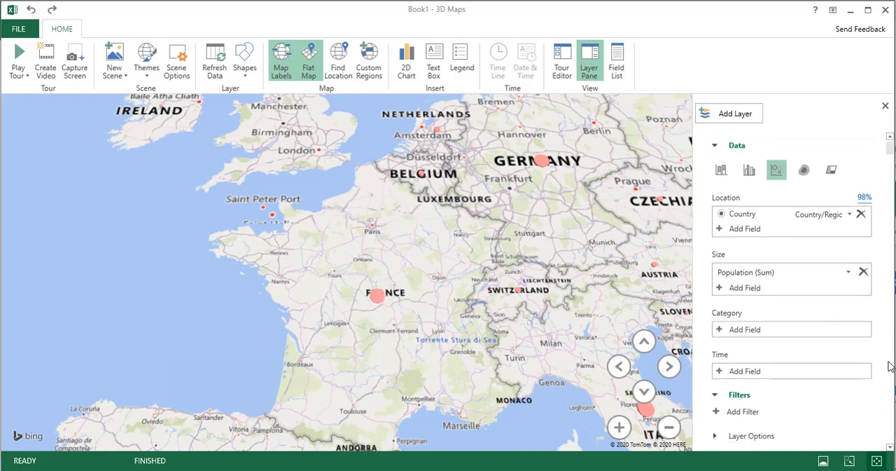
pyautogui.click(715, 435)
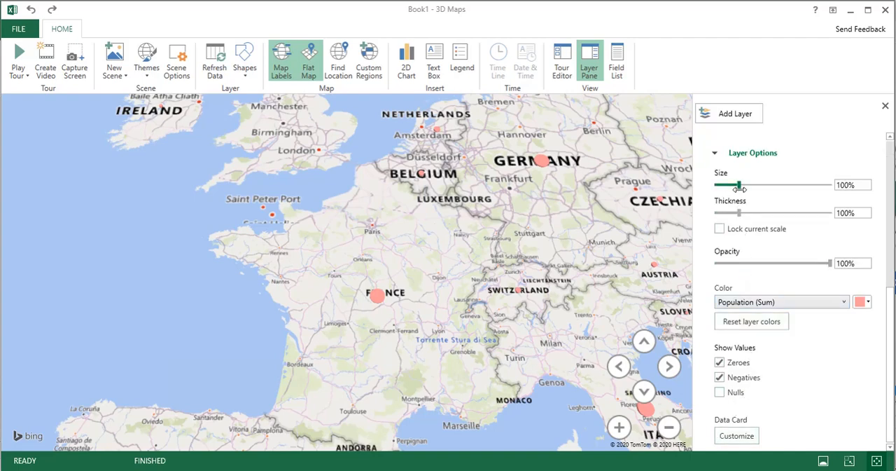
pyautogui.moveTo(739, 186); pyautogui.dragTo(778, 189)
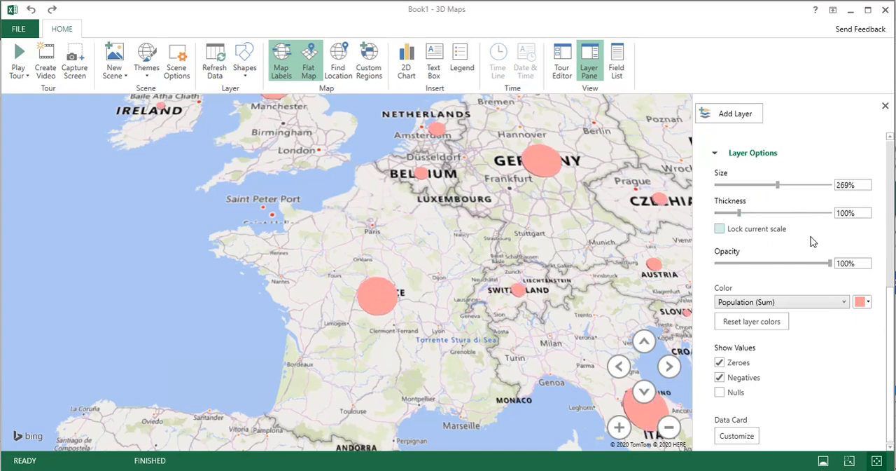
pyautogui.moveTo(828, 262); pyautogui.dragTo(764, 260)
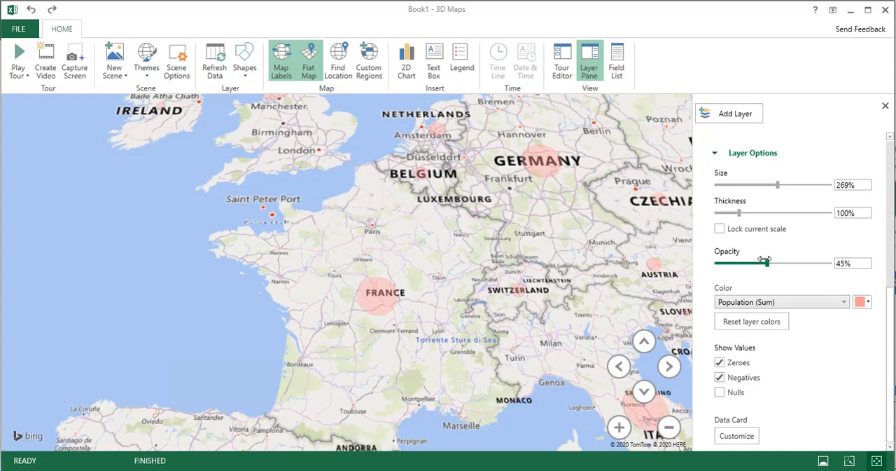
pyautogui.click(715, 155)
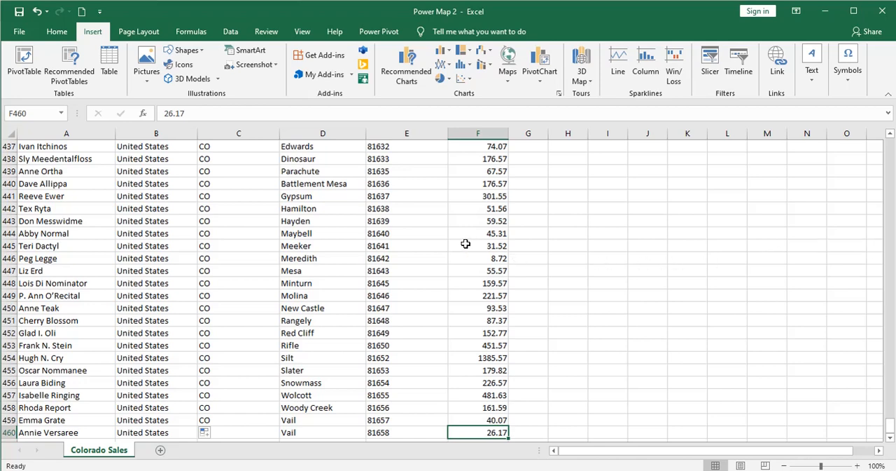
# - Examine the Colorado Sales sheet of the Power Map 2 workbook, including its State, City and Ship To Postal Code columns
pyautogui.scroll(7, 403, 257)
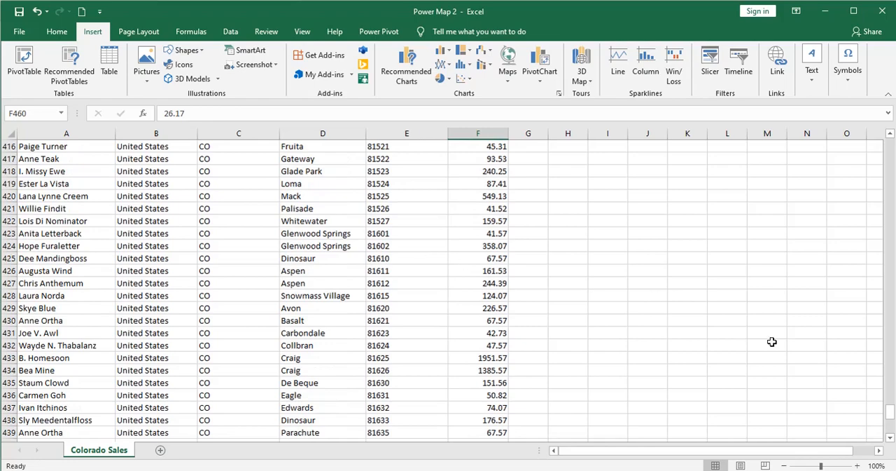
pyautogui.moveTo(891, 416); pyautogui.dragTo(888, 149)
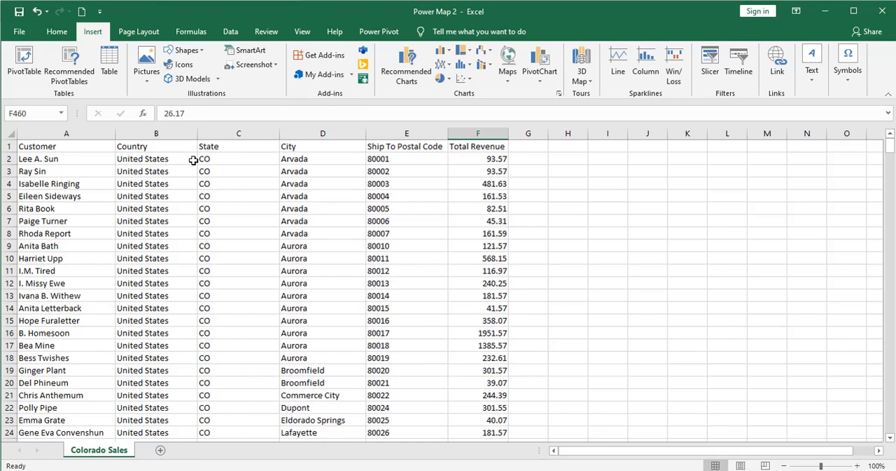
pyautogui.click(220, 160)
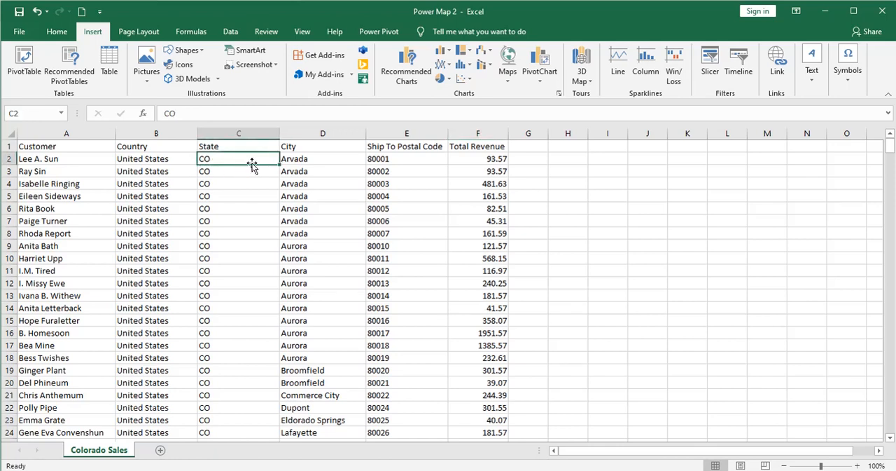
pyautogui.click(303, 158)
pyautogui.click(390, 158)
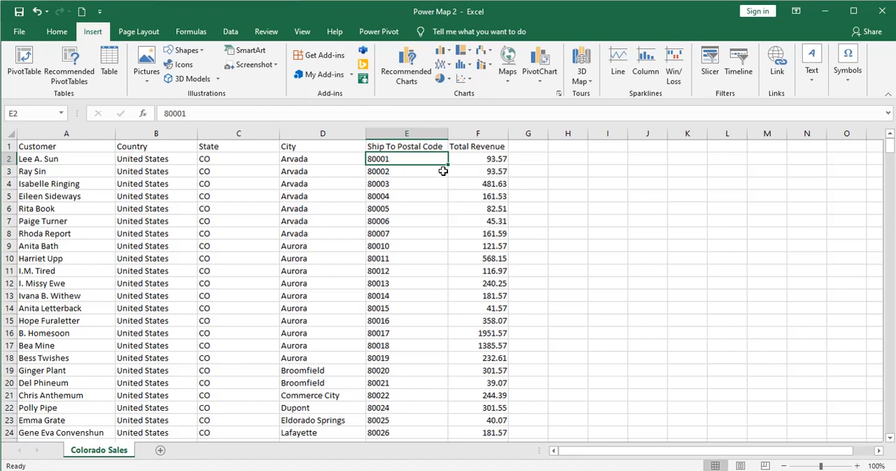
# - Open 3D Maps in Excel from a cell within the Colorado Sales data
pyautogui.click(339, 198)
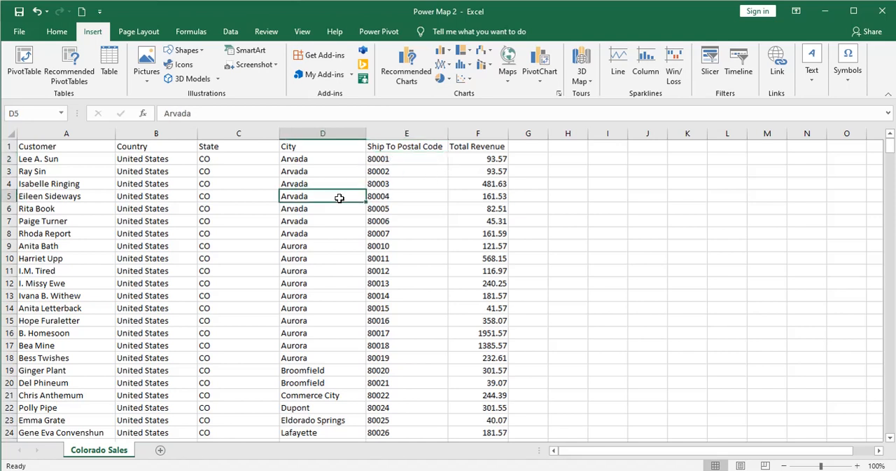
pyautogui.click(580, 78)
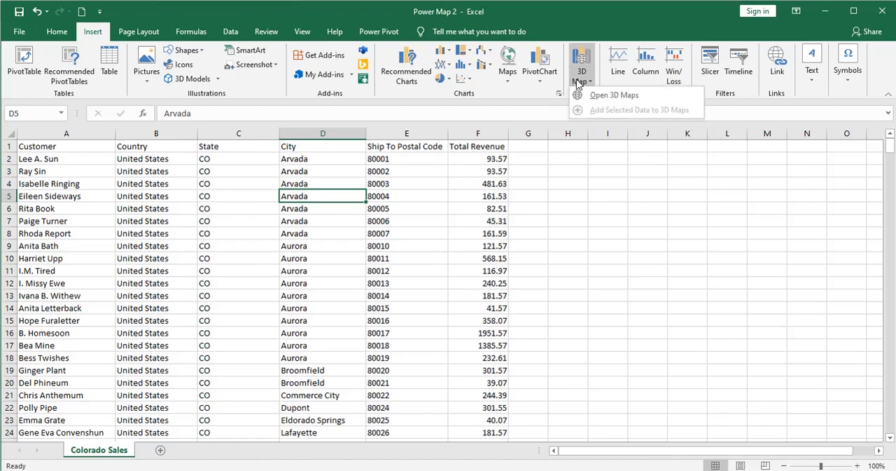
pyautogui.click(599, 95)
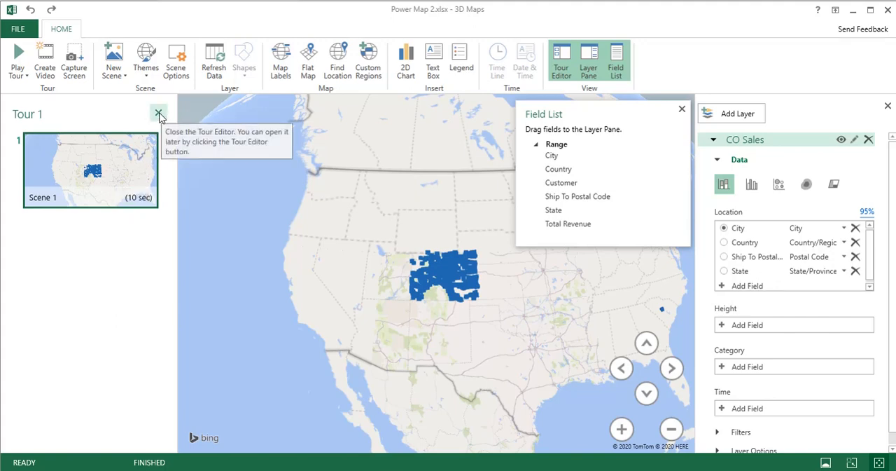
# - Hide the Tour Editor and the Field List in 3D Maps, checking the source columns in Excel in between
pyautogui.click(565, 70)
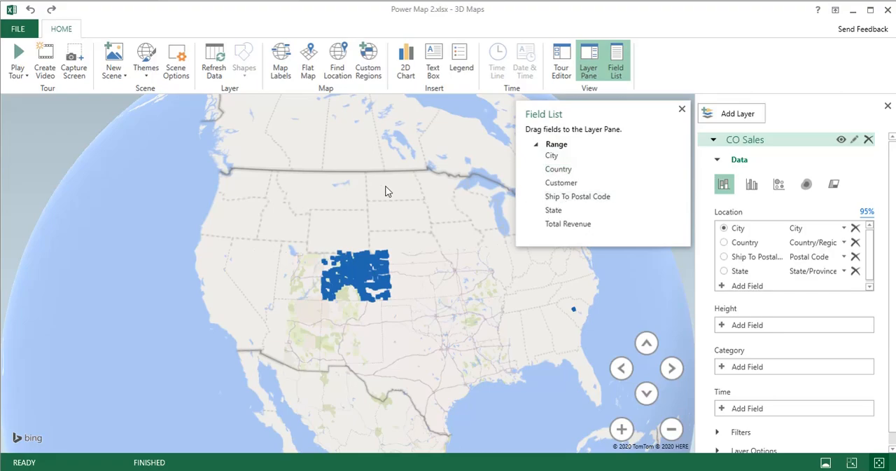
pyautogui.hotkey('alt', 'Tab')
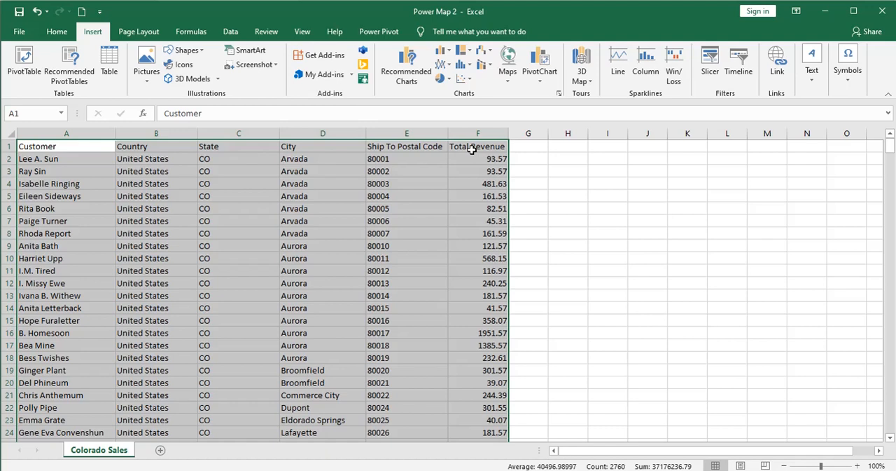
pyautogui.hotkey('alt', 'Tab')
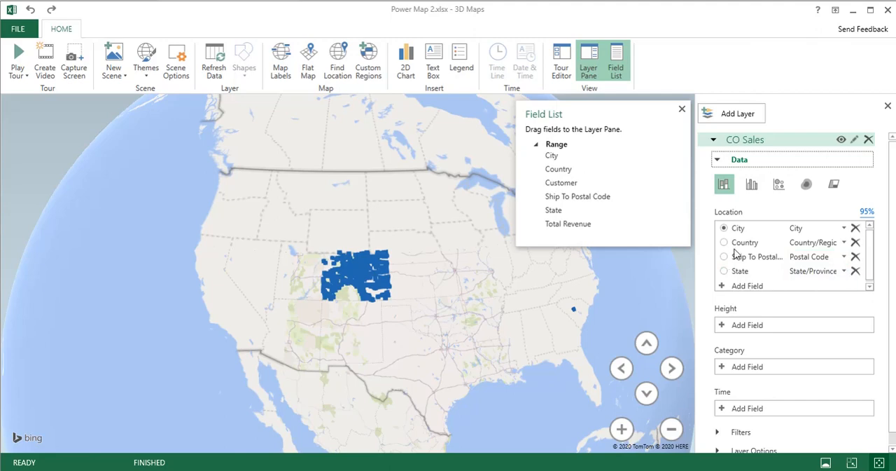
pyautogui.click(681, 109)
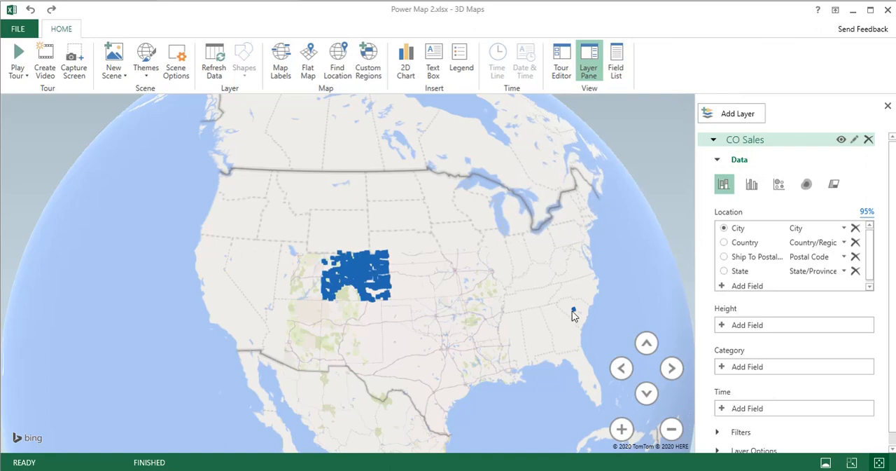
# - Inspect the data card of the stray point in the southeastern United States and look around the globe for other misplaced points
pyautogui.moveTo(574, 314)
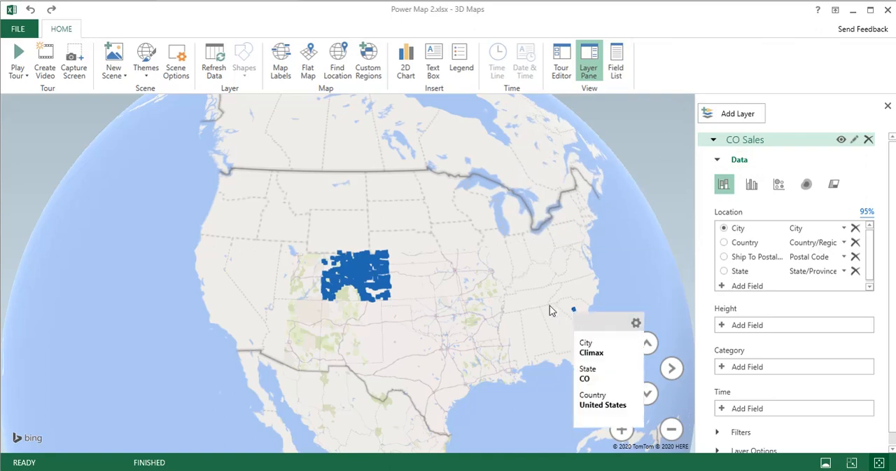
pyautogui.moveTo(430, 233); pyautogui.dragTo(166, 213)
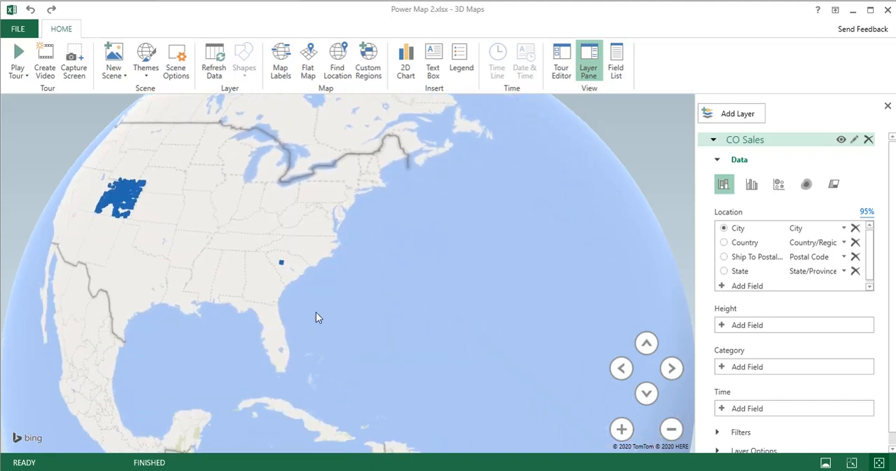
pyautogui.moveTo(316, 317); pyautogui.dragTo(292, 152)
pyautogui.moveTo(383, 315); pyautogui.dragTo(296, 102)
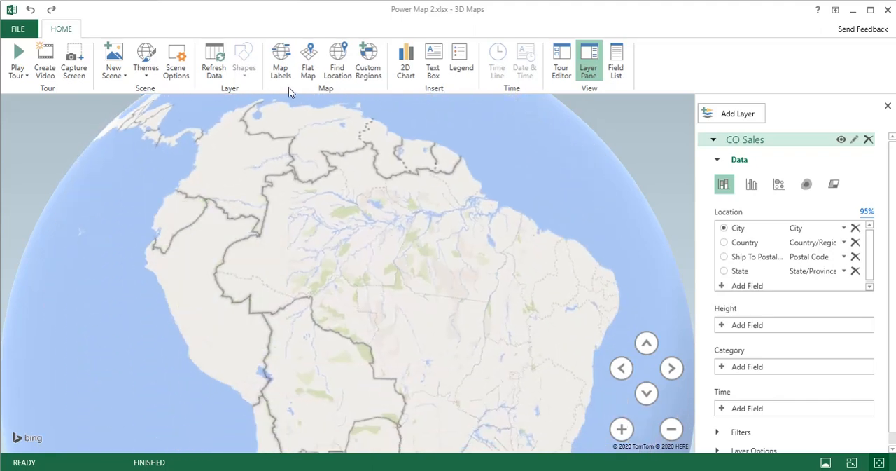
pyautogui.scroll(-5, 311, 168)
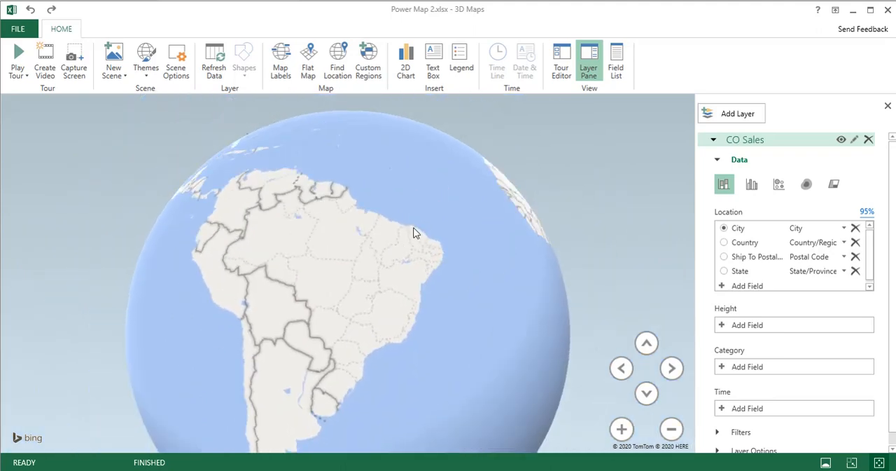
pyautogui.moveTo(413, 233); pyautogui.dragTo(276, 354)
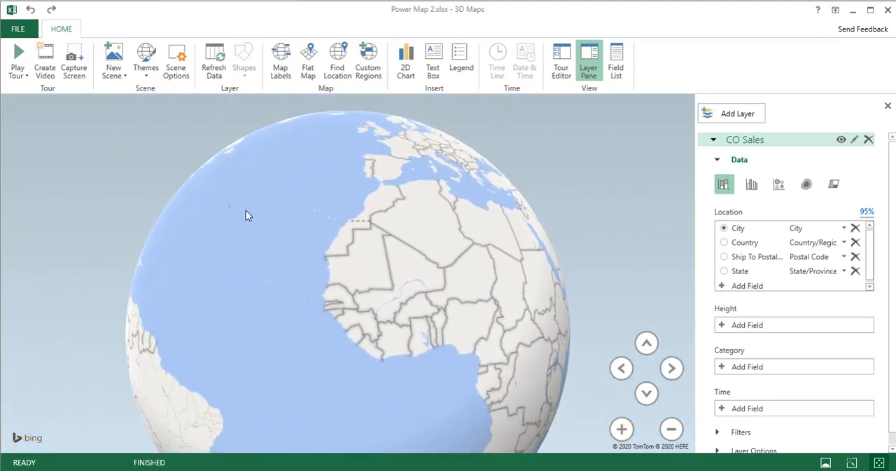
# - Recheck the data card of the stray southeastern point and plot the CO Sales layer by Ship To Postal Code
pyautogui.moveTo(246, 216); pyautogui.dragTo(531, 237)
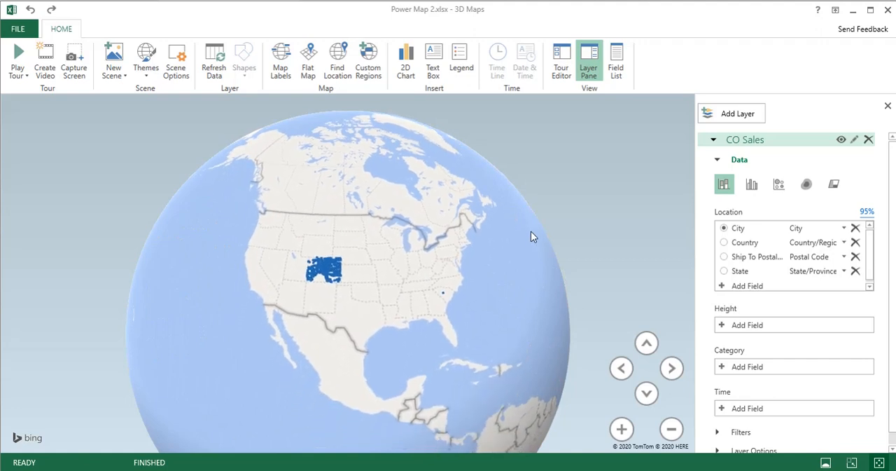
pyautogui.moveTo(443, 294)
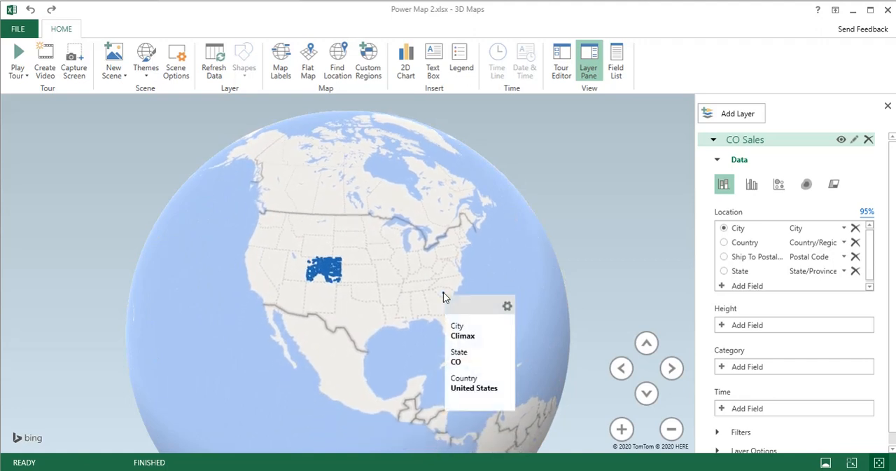
pyautogui.scroll(5, 395, 306)
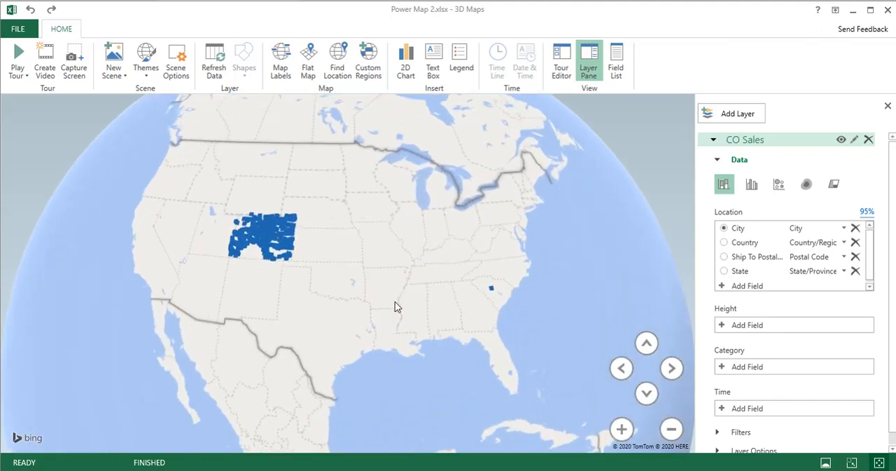
pyautogui.moveTo(399, 319); pyautogui.dragTo(380, 271)
pyautogui.scroll(2, 426, 320)
pyautogui.scroll(-1, 484, 304)
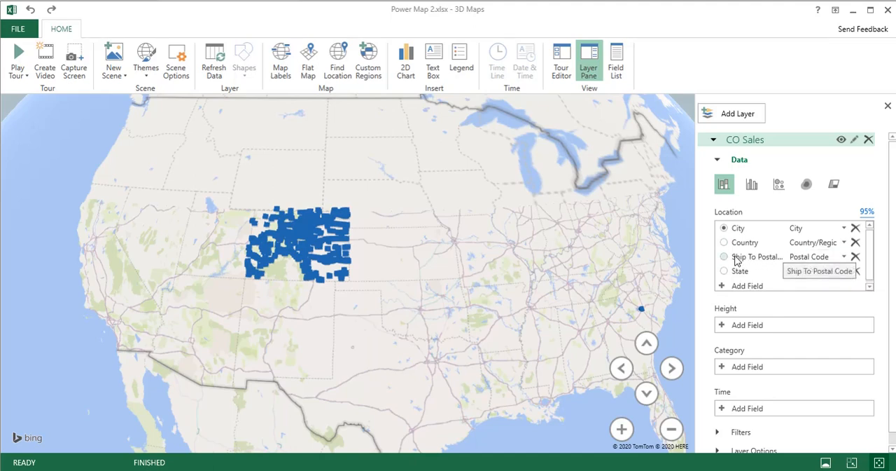
pyautogui.click(724, 257)
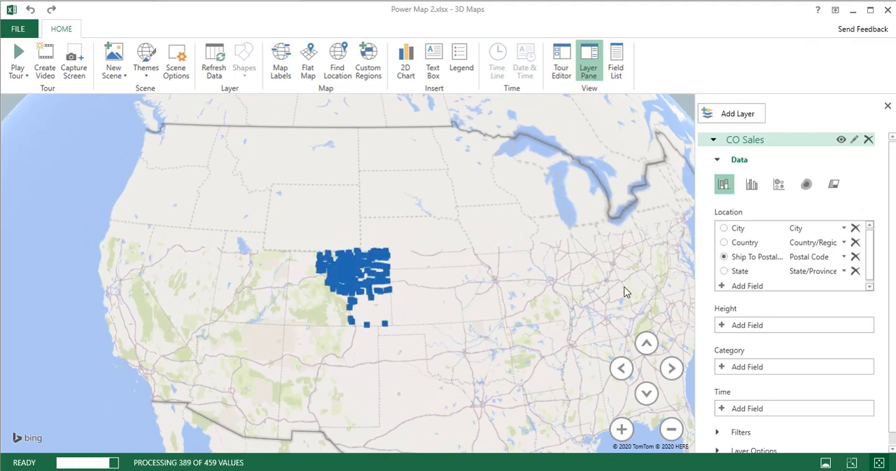
# - Look around the globe and across Colorado for misplaced postal code points
pyautogui.scroll(-8, 608, 301)
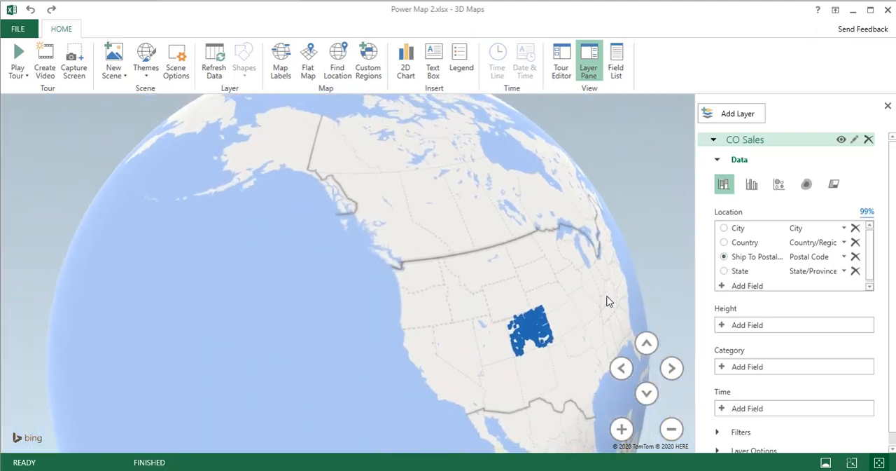
pyautogui.moveTo(608, 301); pyautogui.dragTo(332, 262)
pyautogui.moveTo(498, 297); pyautogui.dragTo(96, 320)
pyautogui.moveTo(471, 269); pyautogui.dragTo(98, 324)
pyautogui.moveTo(518, 254); pyautogui.dragTo(298, 214)
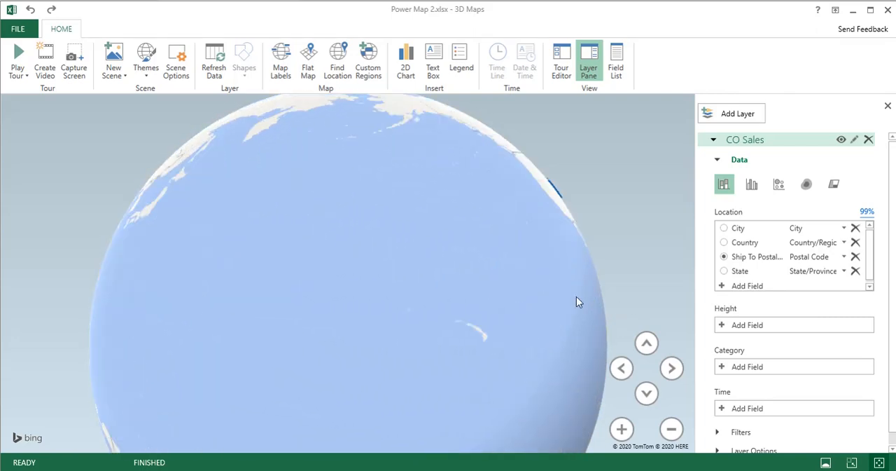
pyautogui.moveTo(578, 303); pyautogui.dragTo(371, 397)
pyautogui.scroll(5, 425, 343)
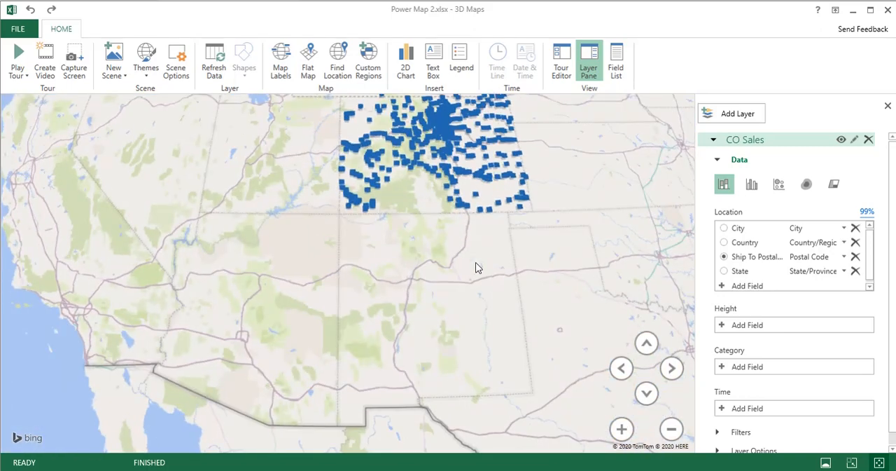
pyautogui.moveTo(474, 266); pyautogui.dragTo(455, 400)
pyautogui.scroll(2, 454, 402)
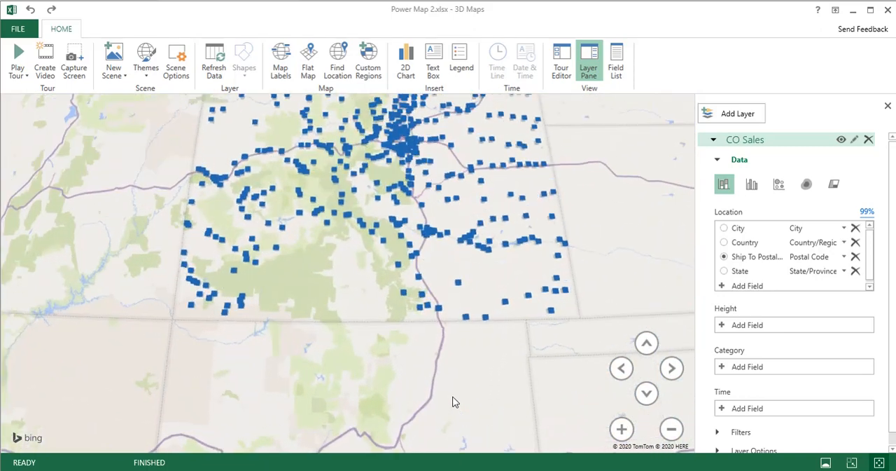
pyautogui.scroll(2, 452, 428)
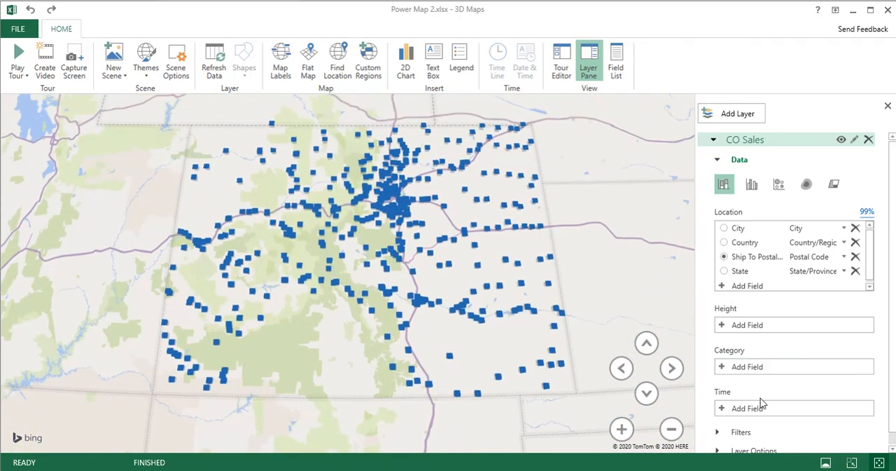
# - Show the CO Sales layer as a bubble visualization and give it a golden orange color with 47% opacity
pyautogui.click(779, 184)
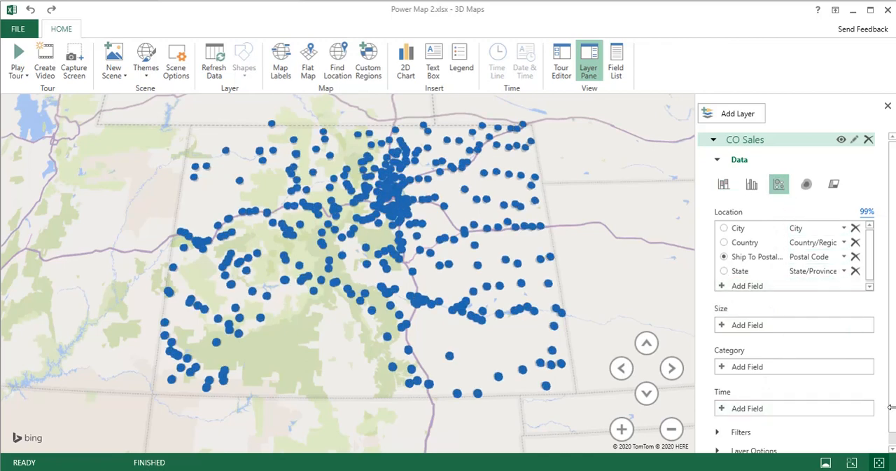
pyautogui.scroll(-1, 893, 410)
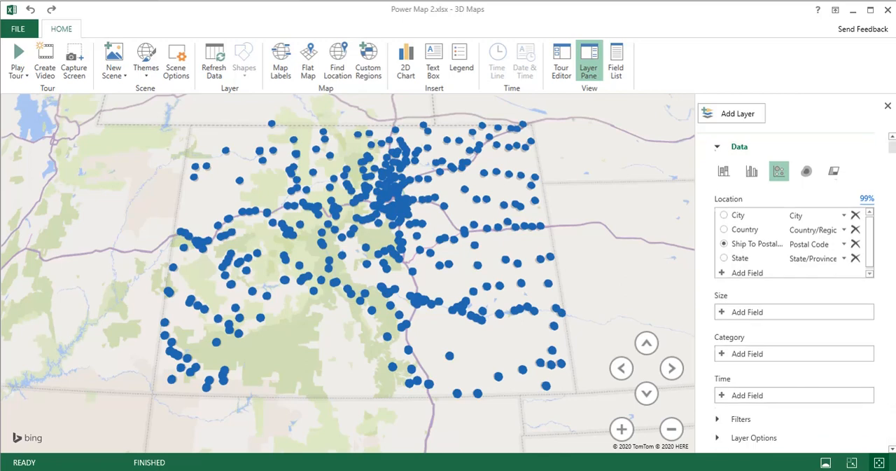
pyautogui.click(717, 438)
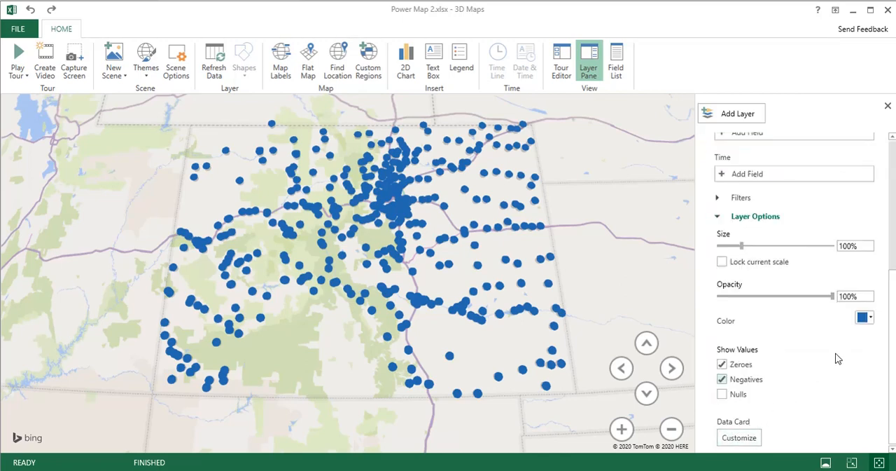
pyautogui.click(869, 319)
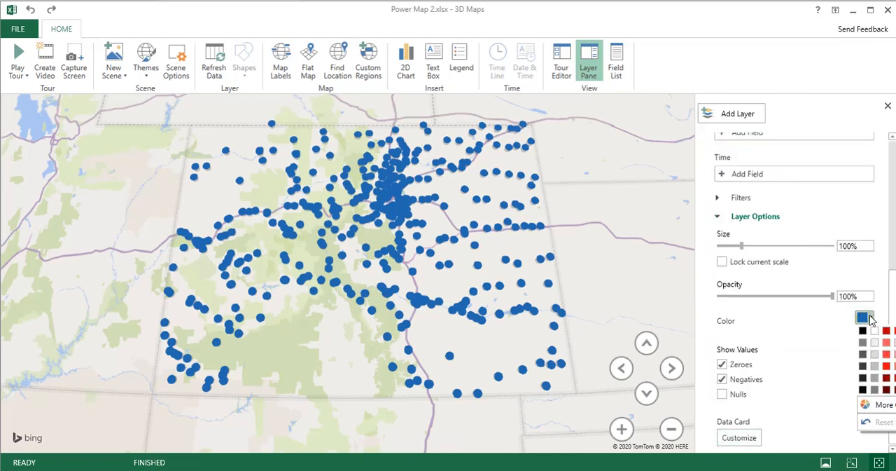
pyautogui.click(895, 331)
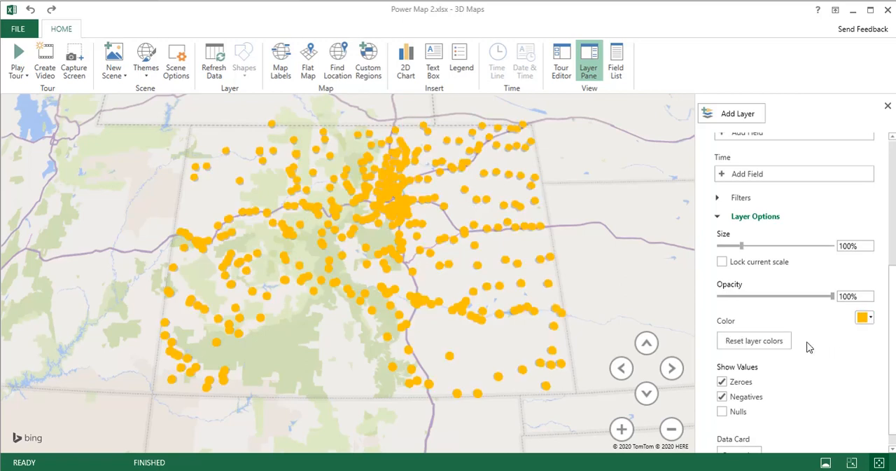
pyautogui.scroll(-1, 789, 366)
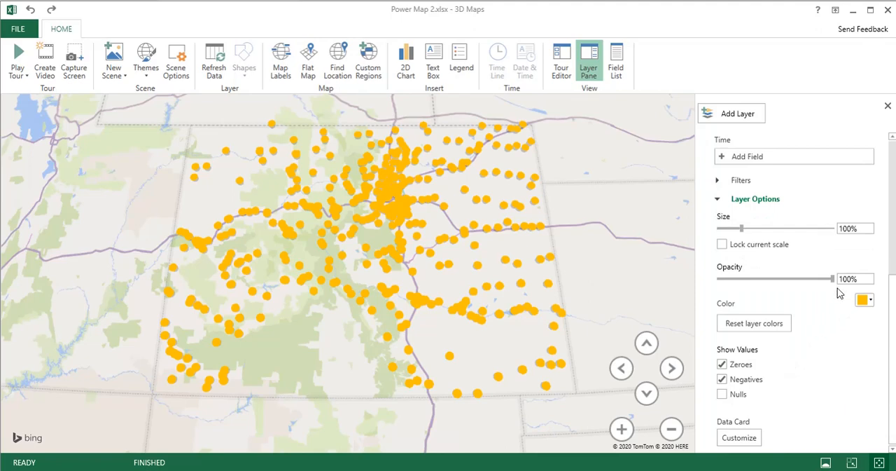
pyautogui.moveTo(835, 280); pyautogui.dragTo(773, 279)
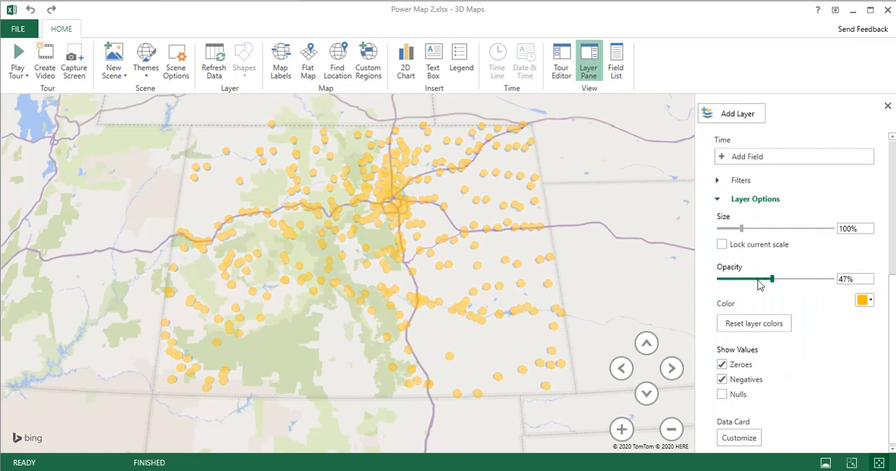
# - Turn on the map labels and use Total Revenue as the size field of the CO Sales bubbles
pyautogui.click(289, 78)
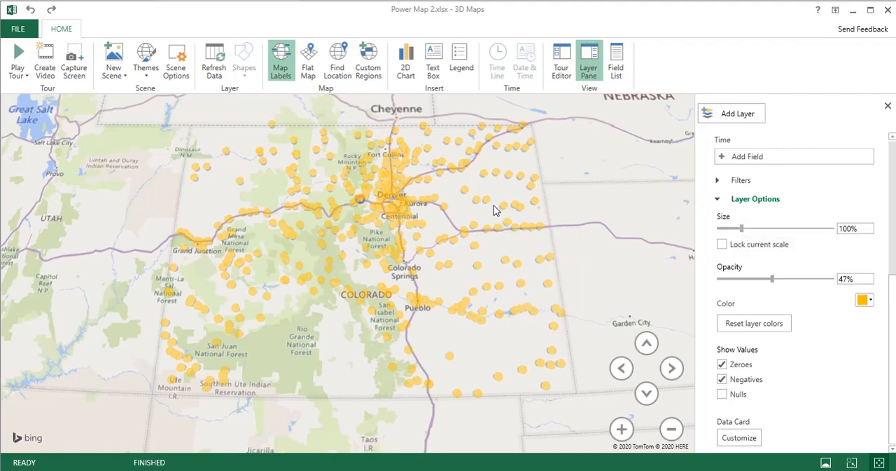
pyautogui.moveTo(492, 191)
pyautogui.click(718, 199)
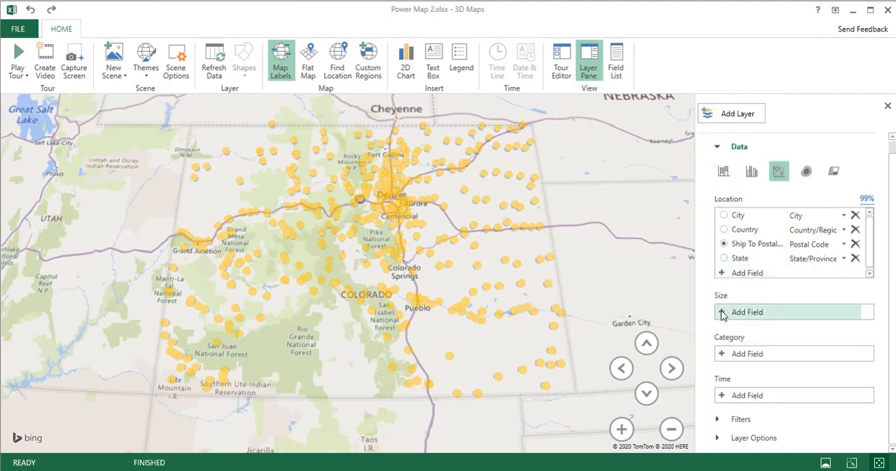
pyautogui.click(624, 74)
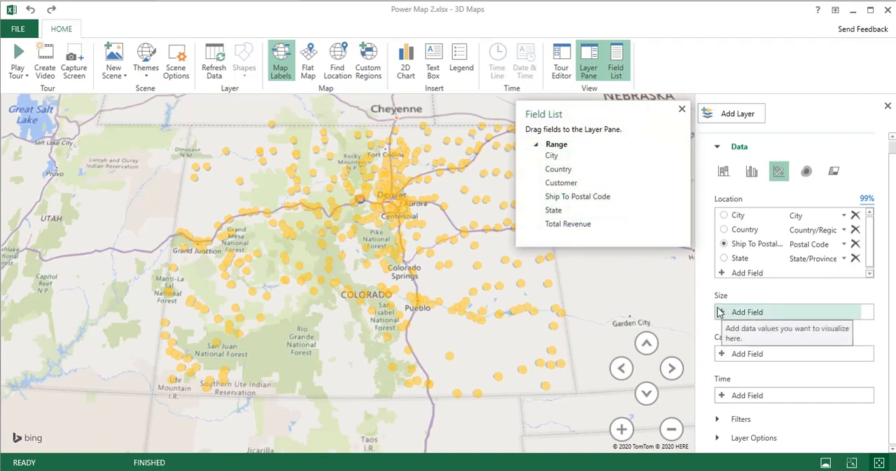
pyautogui.moveTo(573, 229); pyautogui.dragTo(745, 312)
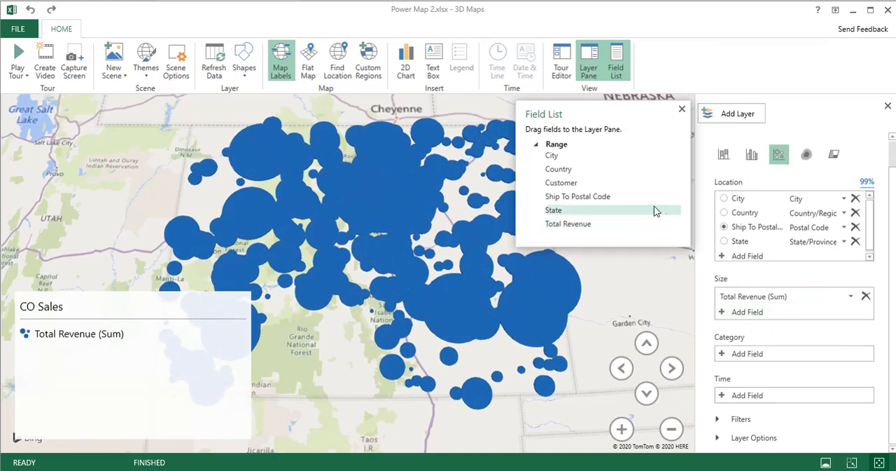
# - Delete the CO Sales legend from the map and hide the Field List
pyautogui.moveTo(129, 314)
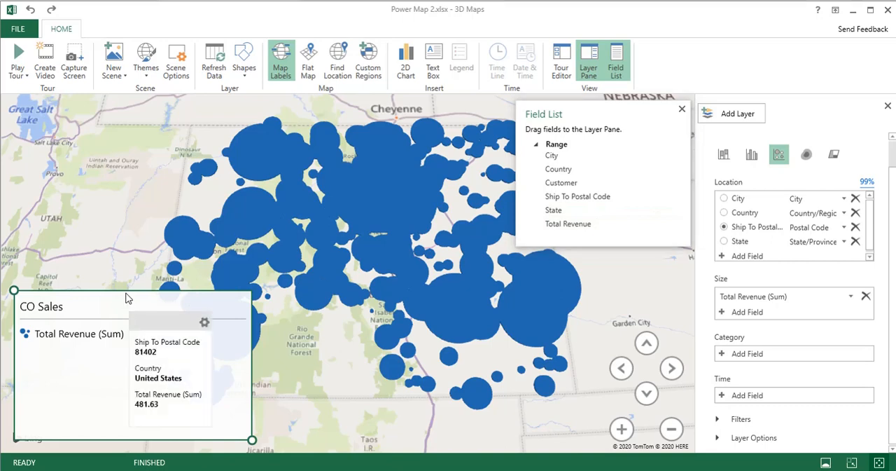
pyautogui.press('Delete')
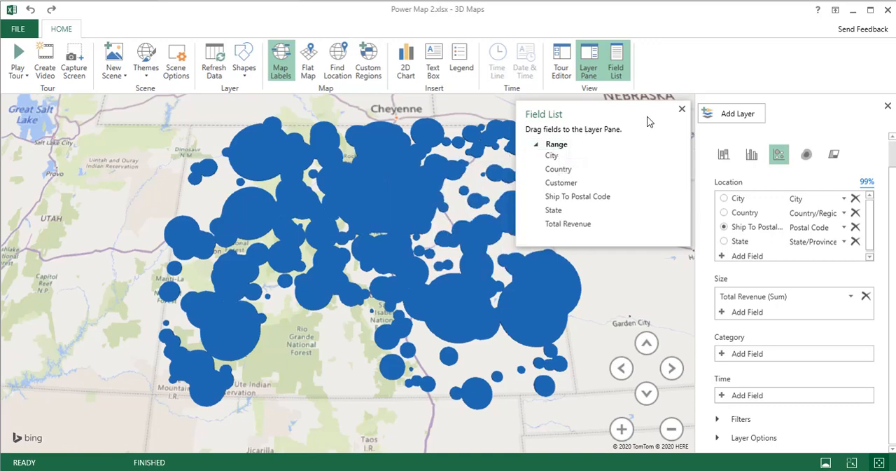
pyautogui.click(617, 67)
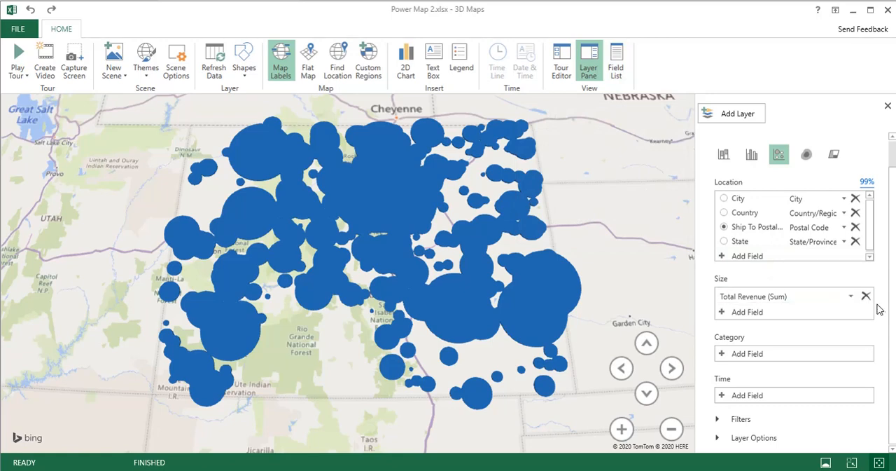
# - Style the Total Revenue bubbles with a golden orange color, 13% size and 42% opacity
pyautogui.click(737, 437)
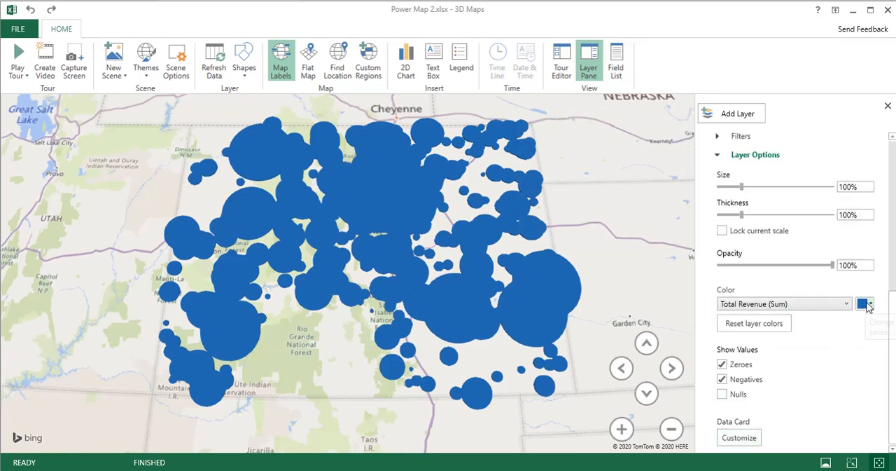
pyautogui.click(869, 304)
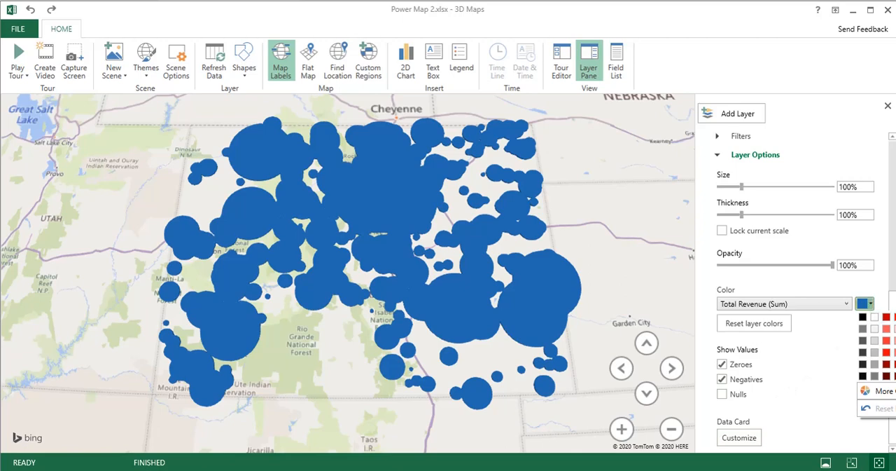
pyautogui.click(894, 317)
pyautogui.moveTo(741, 186); pyautogui.dragTo(721, 189)
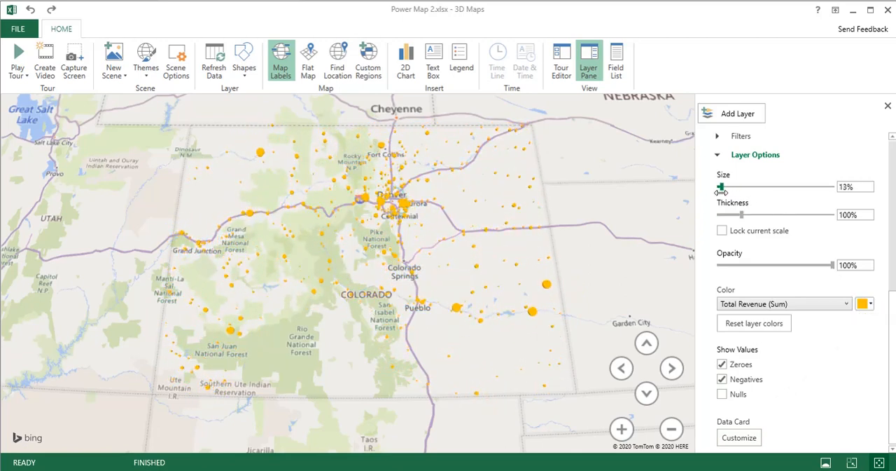
pyautogui.moveTo(830, 265); pyautogui.dragTo(766, 263)
# - Compare the bubbles with the Denver area and enlarge their size to 54%
pyautogui.scroll(3, 393, 220)
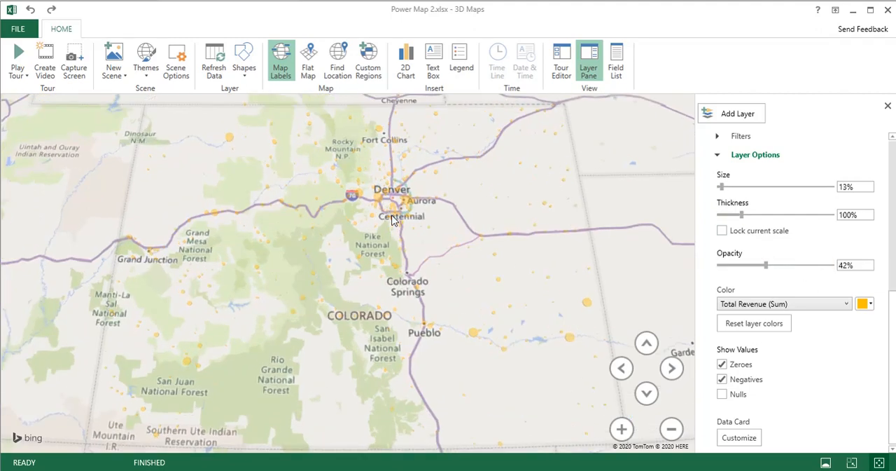
pyautogui.scroll(-3, 392, 220)
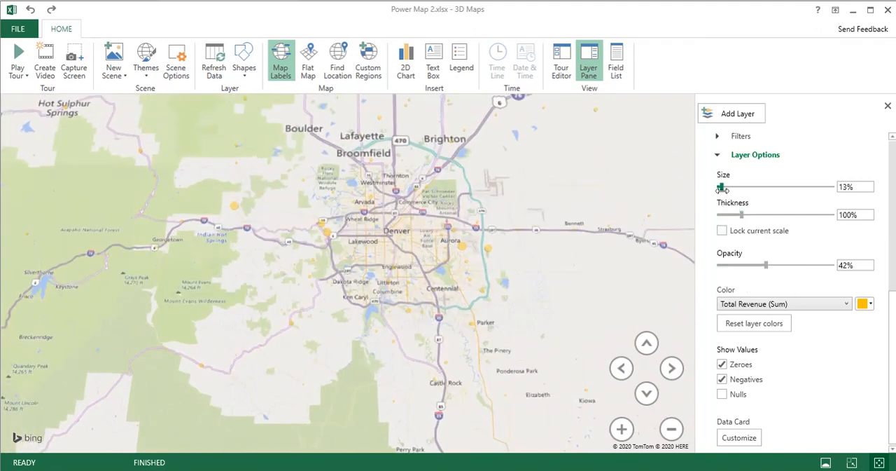
pyautogui.moveTo(721, 186); pyautogui.dragTo(734, 186)
# - Examine the revenue bubbles around Denver and across Colorado, including the data card of a bubble west of Denver
pyautogui.scroll(3, 520, 202)
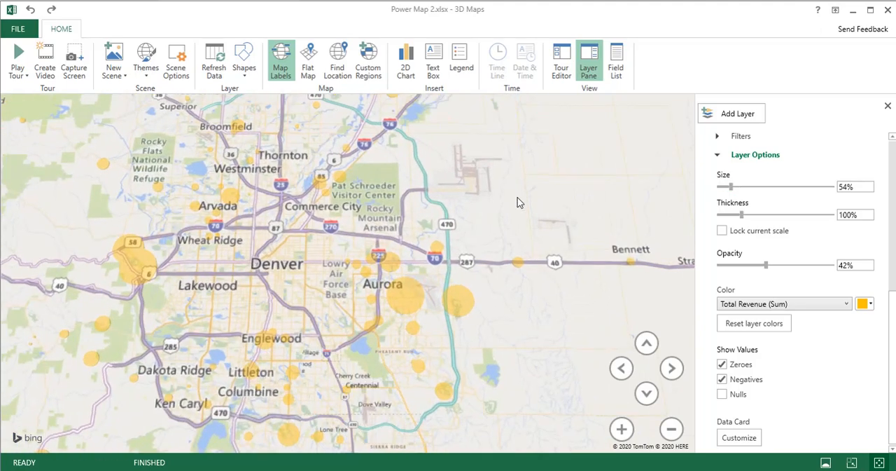
pyautogui.scroll(-5, 520, 202)
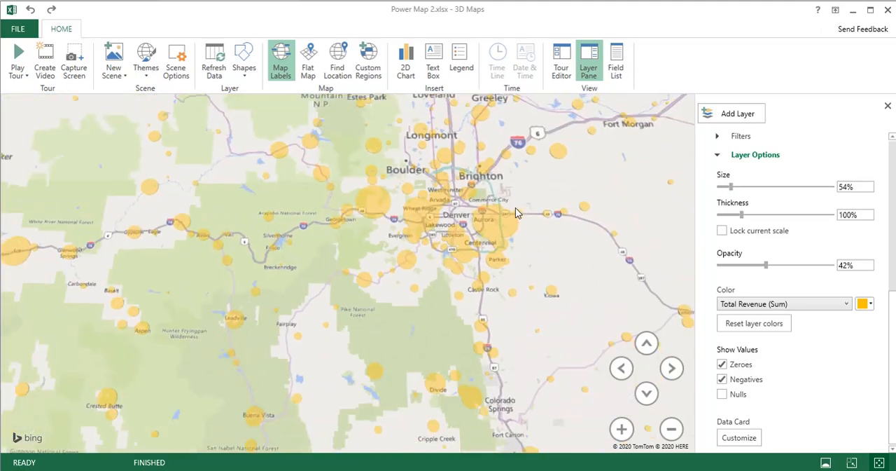
pyautogui.scroll(-2, 515, 208)
pyautogui.moveTo(452, 205)
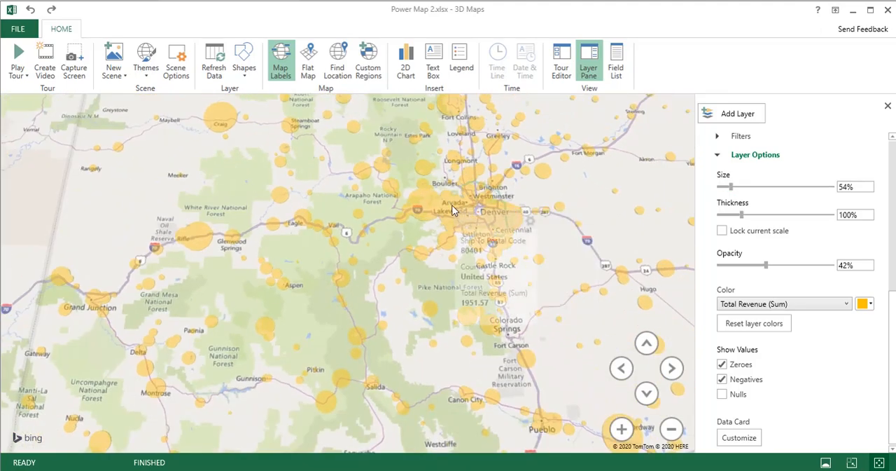
pyautogui.moveTo(452, 210); pyautogui.dragTo(435, 194)
pyautogui.scroll(3, 434, 194)
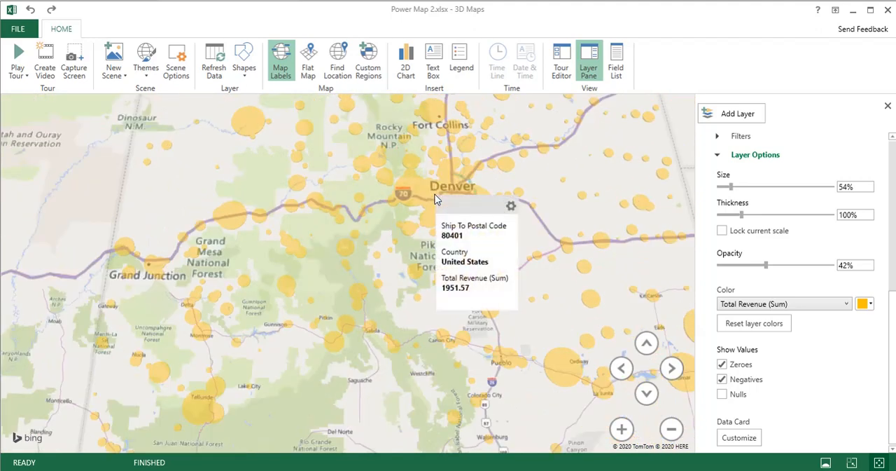
pyautogui.scroll(-3, 379, 230)
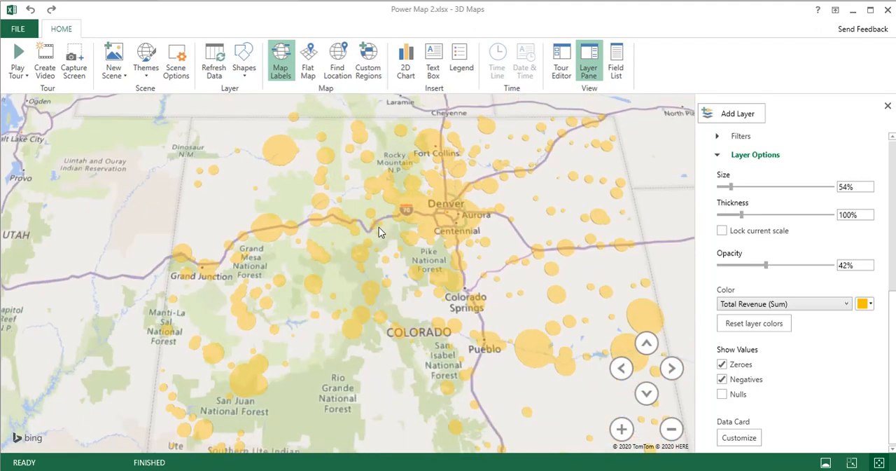
pyautogui.moveTo(379, 227)
pyautogui.moveTo(327, 232); pyautogui.dragTo(338, 212)
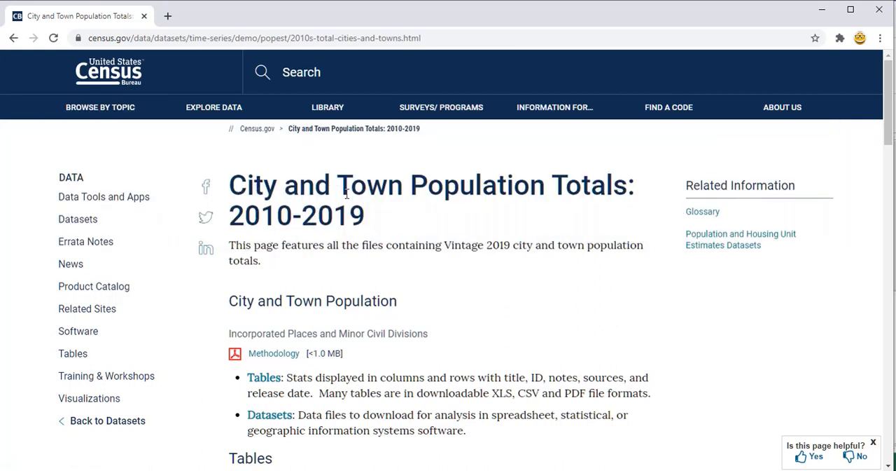
# - Download the Colorado incorporated places population estimates for 2010 to 2019, open the workbook and enable editing
pyautogui.scroll(-10, 422, 199)
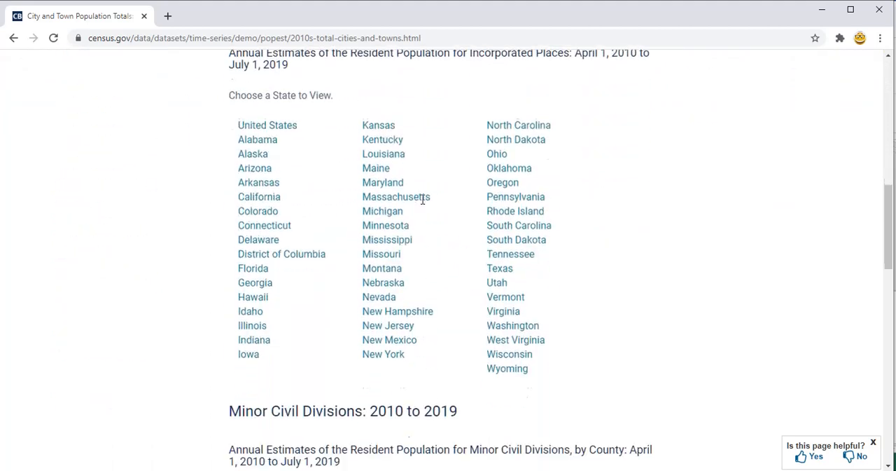
pyautogui.scroll(2, 422, 200)
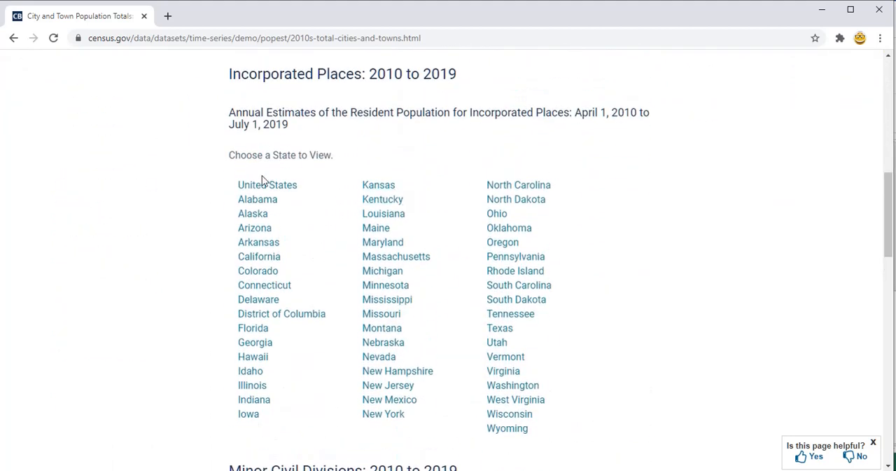
pyautogui.click(258, 273)
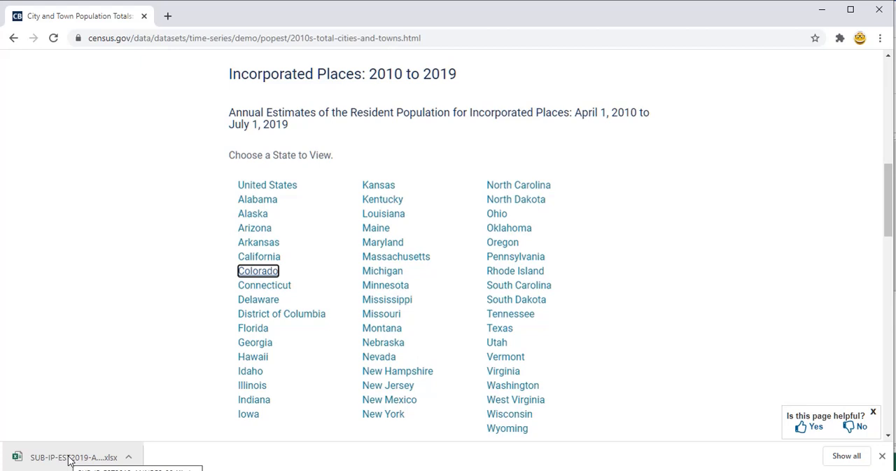
pyautogui.click(69, 457)
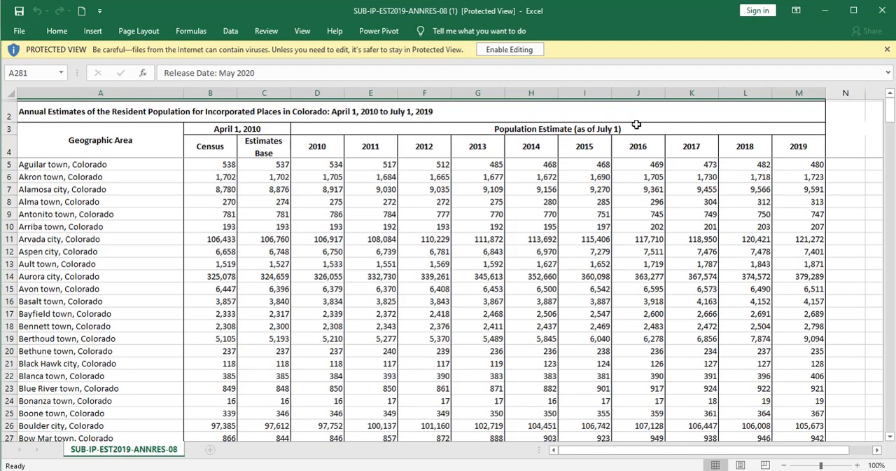
pyautogui.click(509, 49)
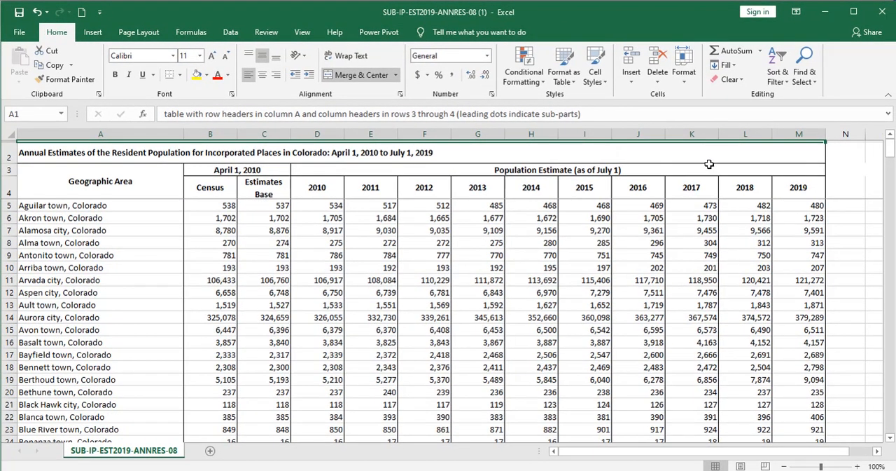
# - Delete columns B through L before the 2019 estimates, and delete the title and header rows 2 to 4
pyautogui.moveTo(749, 134); pyautogui.dragTo(218, 128)
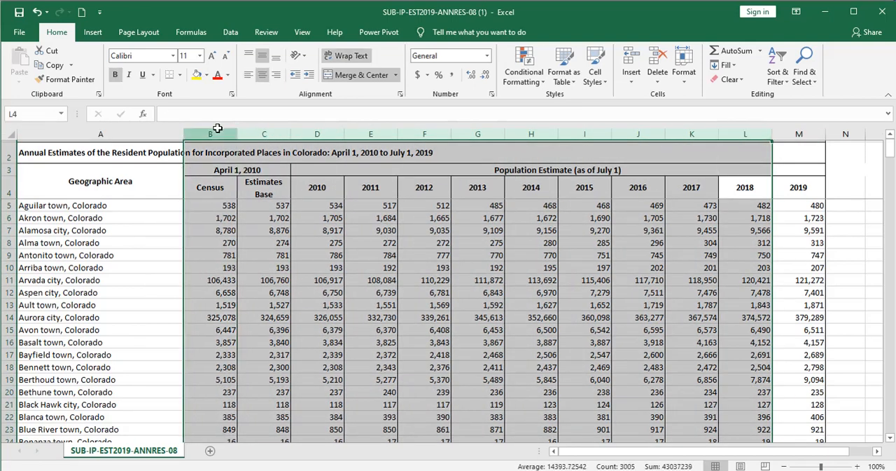
pyautogui.rightClick(217, 132)
pyautogui.click(247, 237)
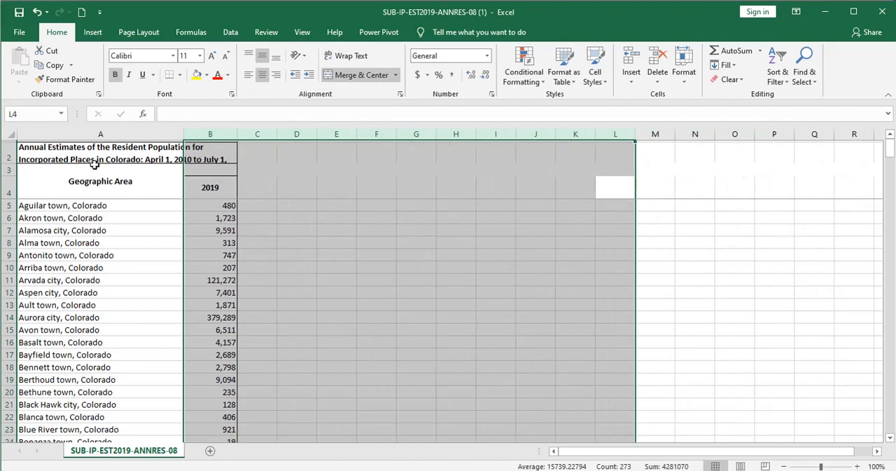
pyautogui.moveTo(9, 188); pyautogui.dragTo(8, 152)
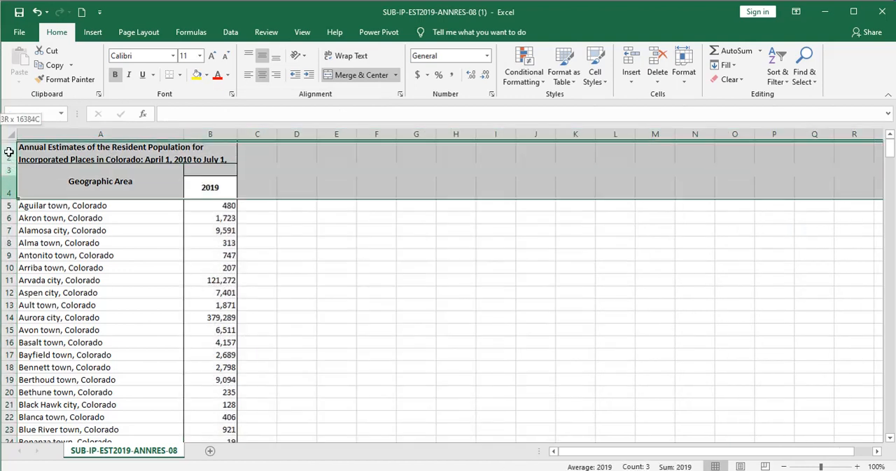
pyautogui.rightClick(7, 152)
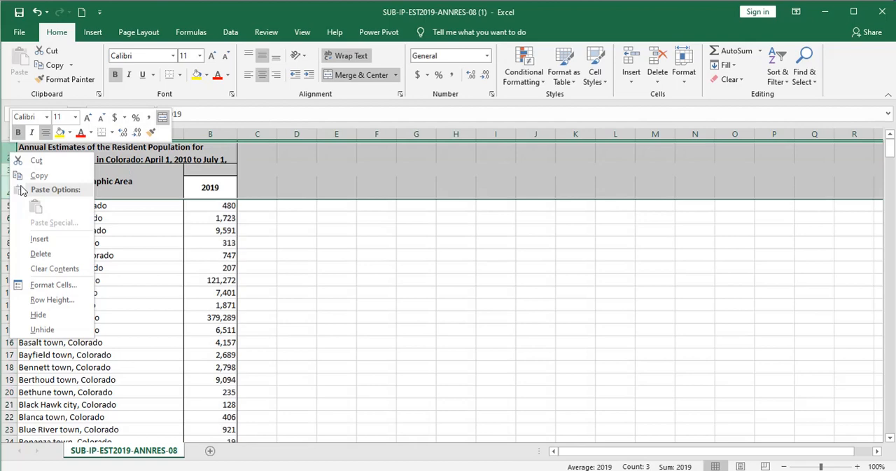
pyautogui.click(40, 253)
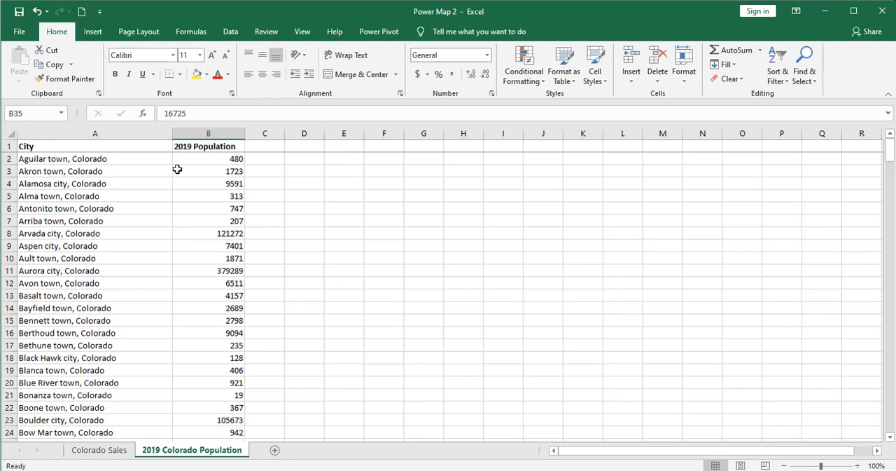
# - Remove the text ", Colorado" from every entry in the City column by replacing it with nothing
pyautogui.click(132, 136)
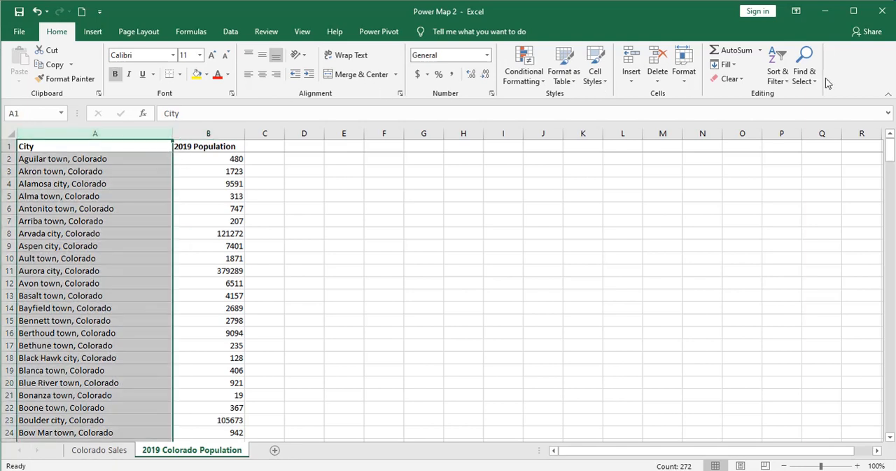
pyautogui.click(805, 66)
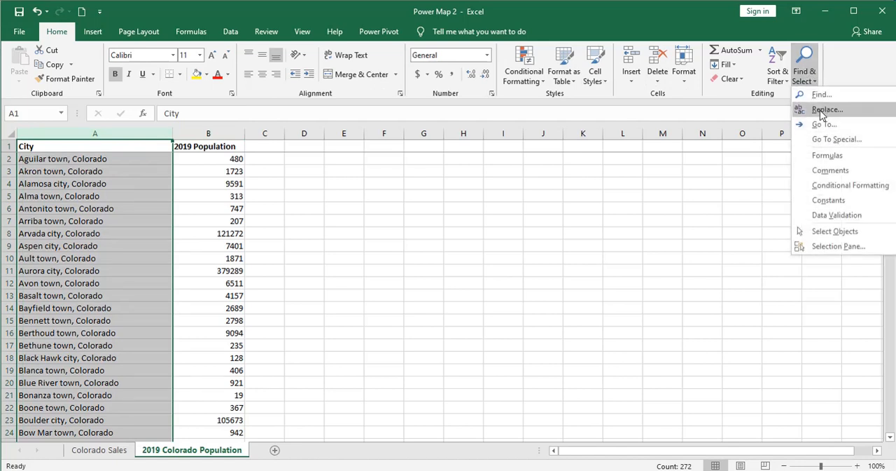
pyautogui.click(825, 109)
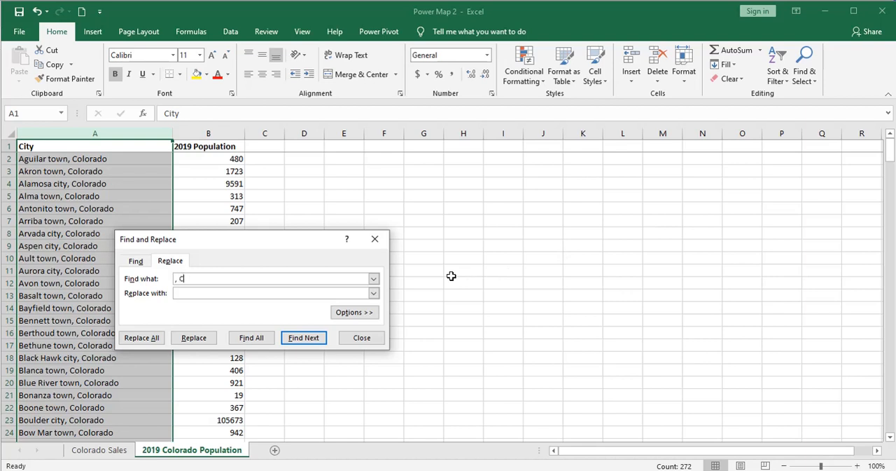
pyautogui.write(', Colorado')
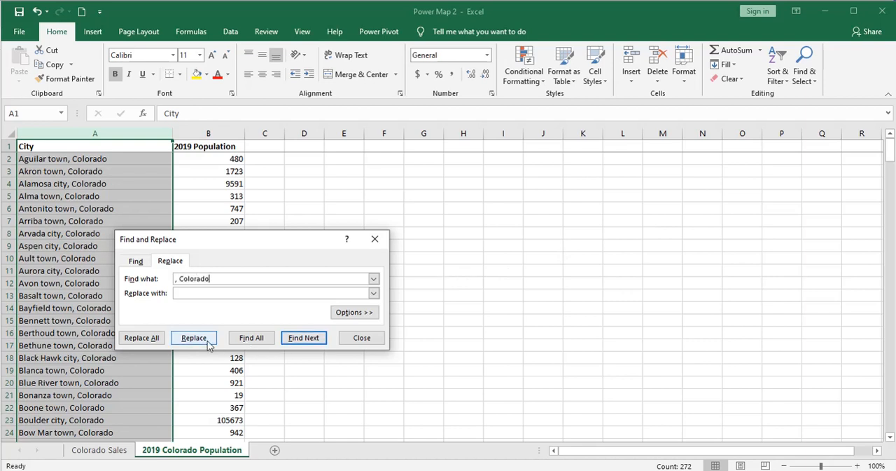
pyautogui.click(143, 338)
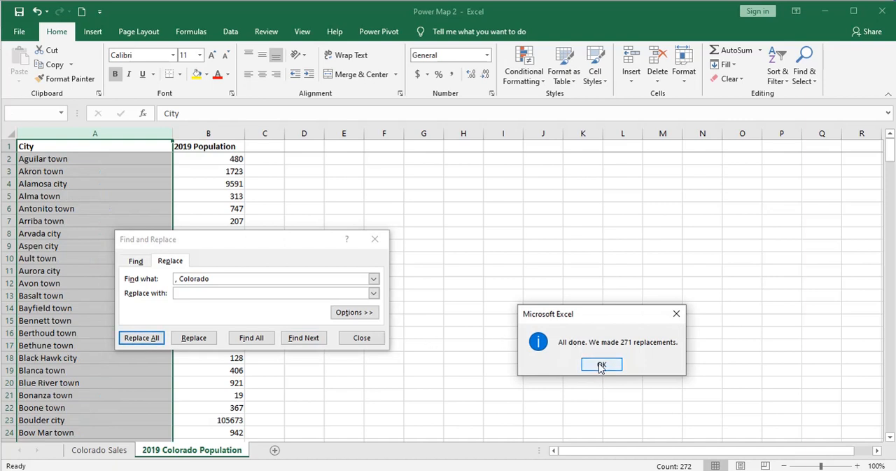
pyautogui.click(602, 363)
pyautogui.click(362, 338)
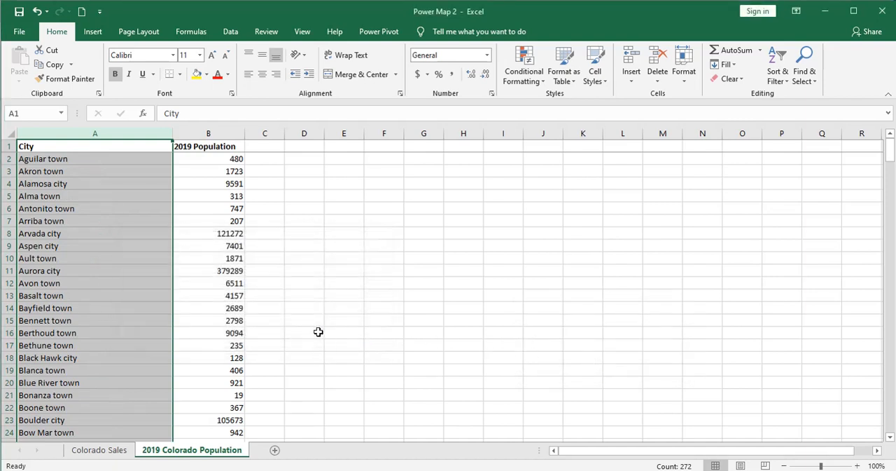
pyautogui.click(317, 332)
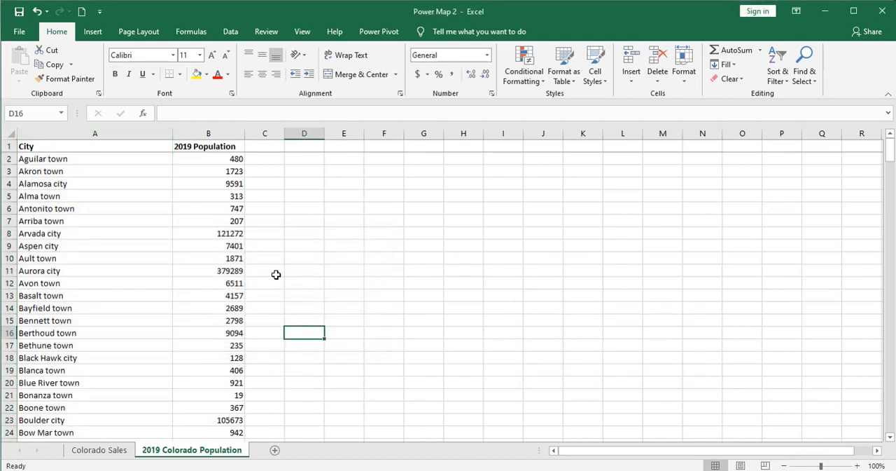
# - Insert a State column before the City column and fill it with CO for all rows
pyautogui.rightClick(118, 133)
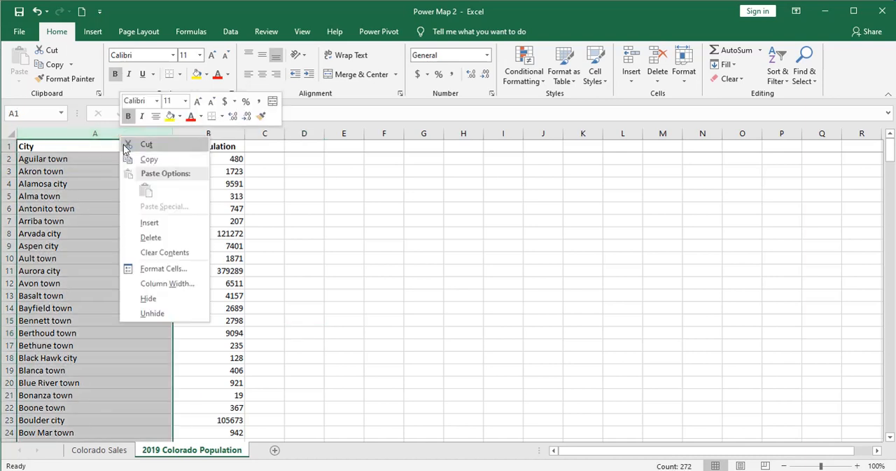
pyautogui.click(150, 222)
pyautogui.click(40, 146)
pyautogui.write('State')
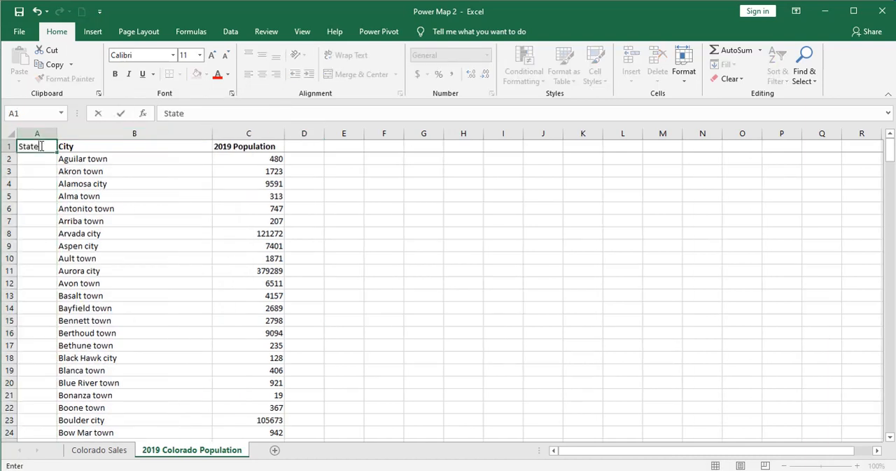
pyautogui.press('Return')
pyautogui.write('CO')
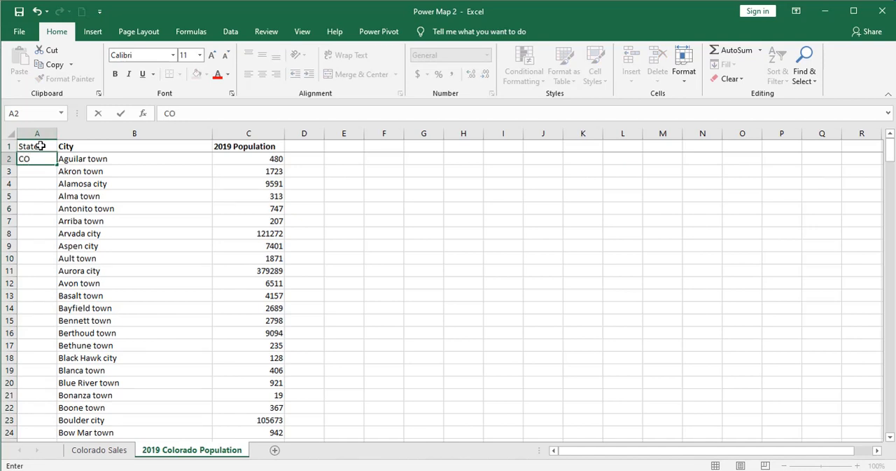
pyautogui.hotkey('ctrl', 'Return')
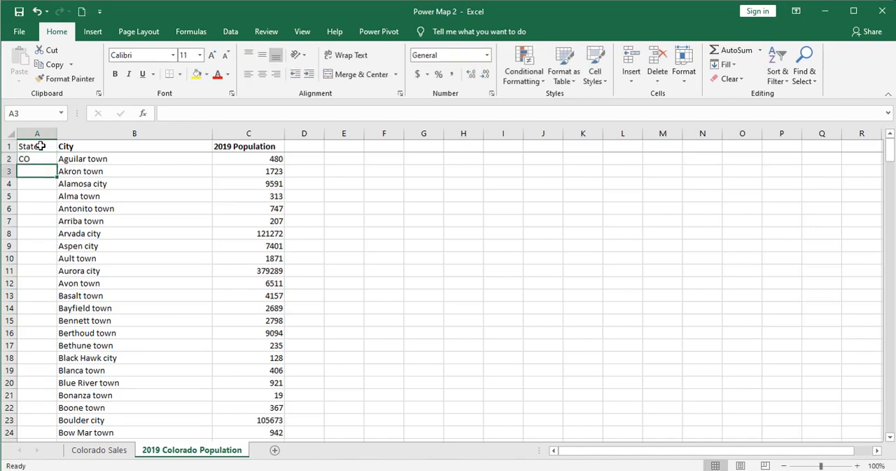
pyautogui.doubleClick(56, 164)
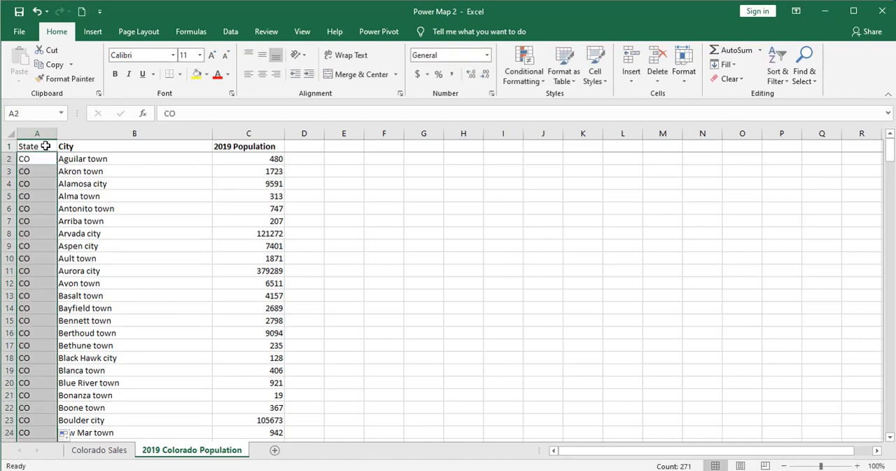
# - Insert a Country column before the State column and enter United States in its first data row
pyautogui.click(42, 133)
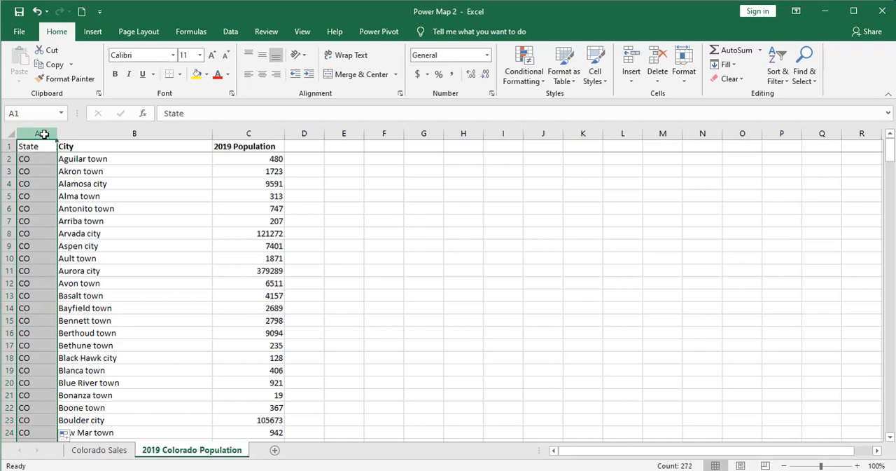
pyautogui.rightClick(43, 135)
pyautogui.click(75, 222)
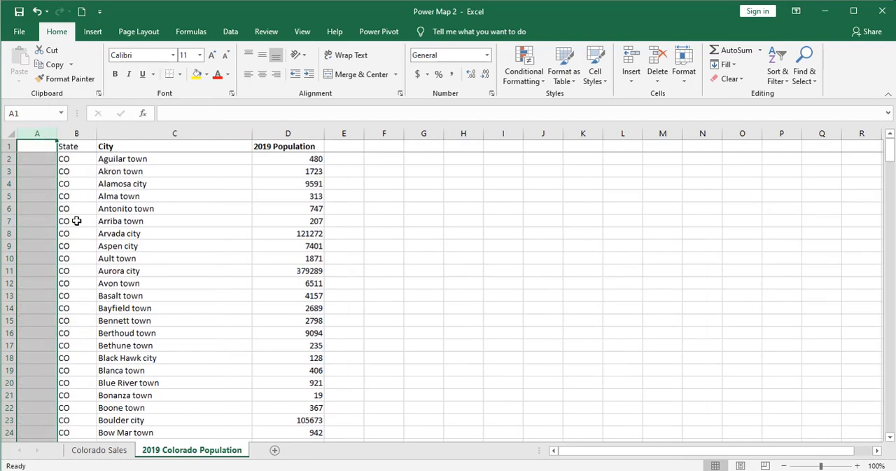
pyautogui.click(37, 147)
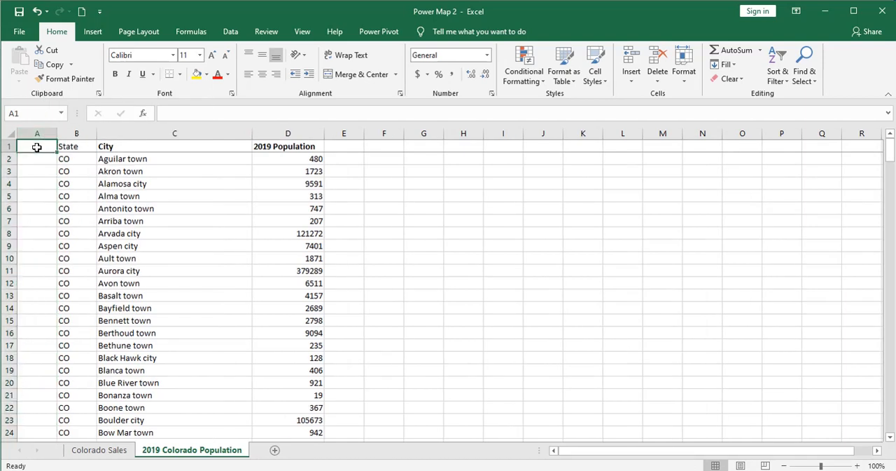
pyautogui.write('Cou')
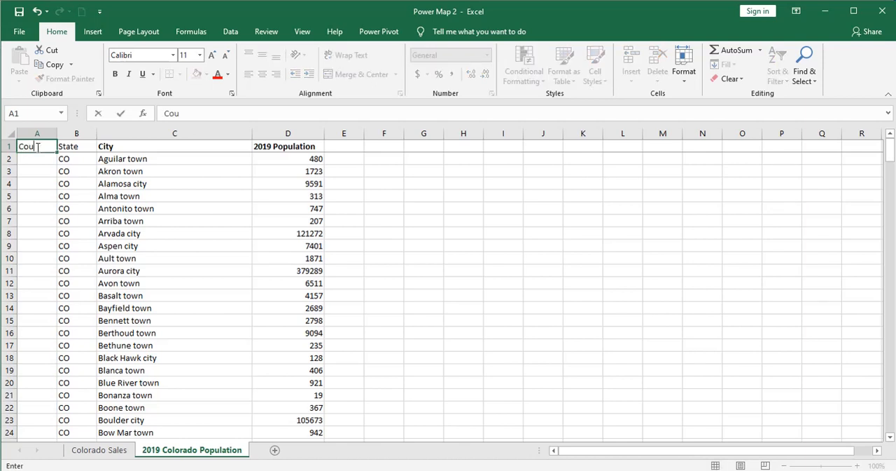
pyautogui.write('ntry')
pyautogui.press('Return')
pyautogui.write('United States')
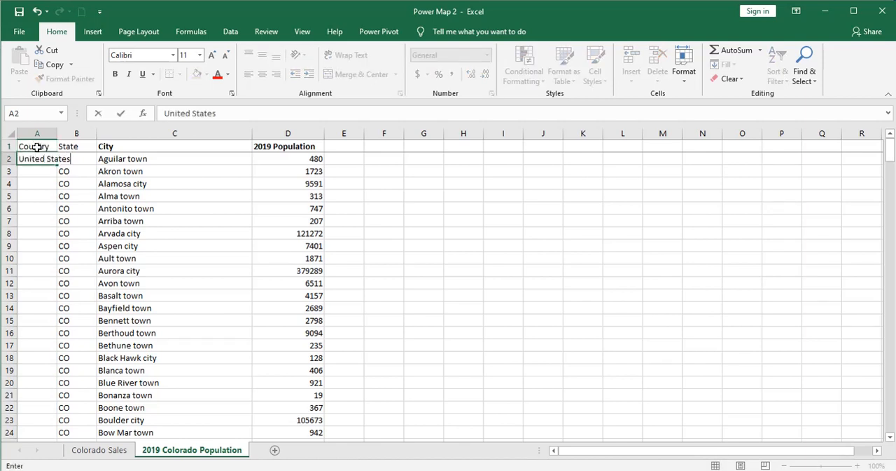
pyautogui.press('Return')
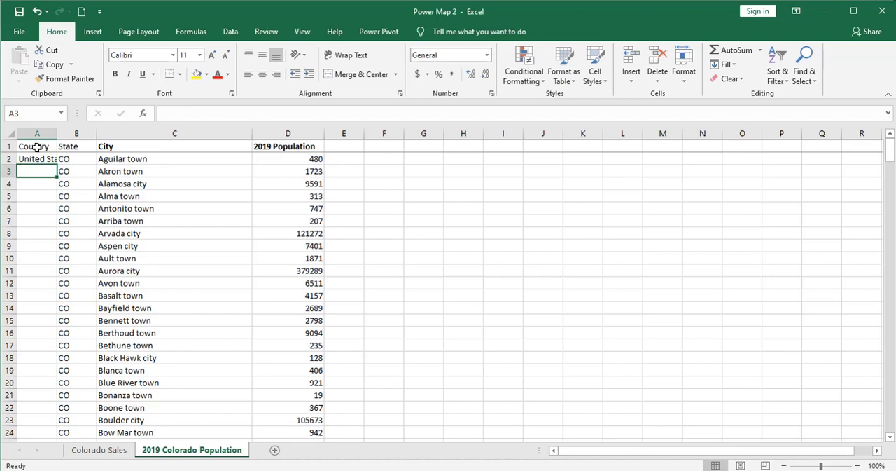
# - Fit the Country column's width to its contents and fill United States down all rows
pyautogui.doubleClick(58, 133)
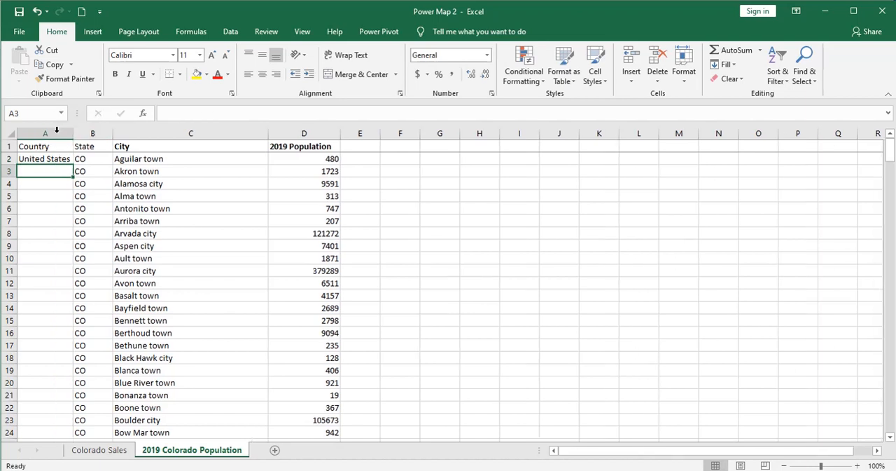
pyautogui.click(63, 157)
pyautogui.doubleClick(73, 164)
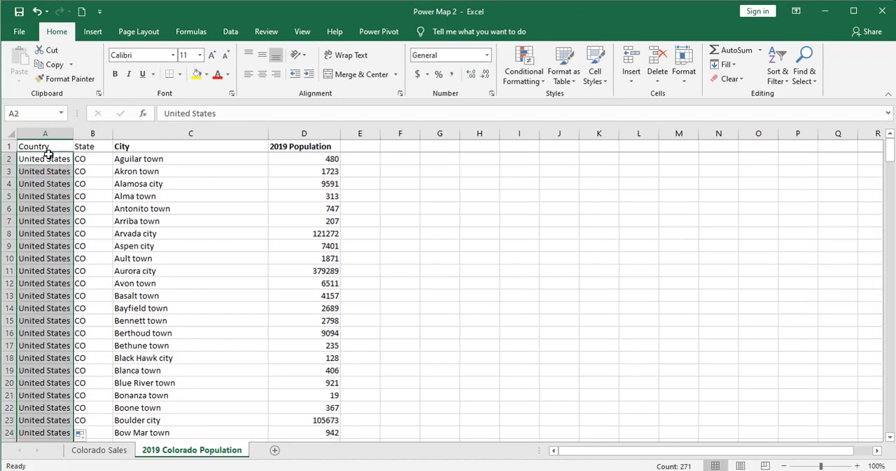
# - Look through the City column to check the town and city suffixes after the place names
pyautogui.click(119, 185)
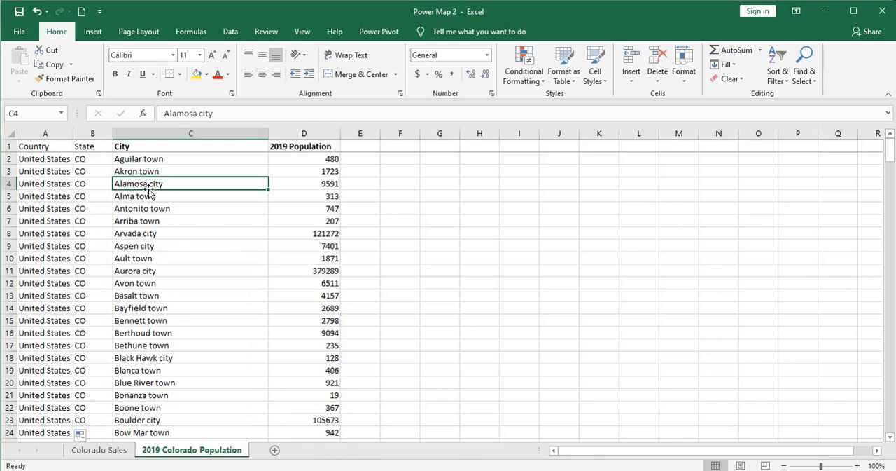
pyautogui.click(139, 243)
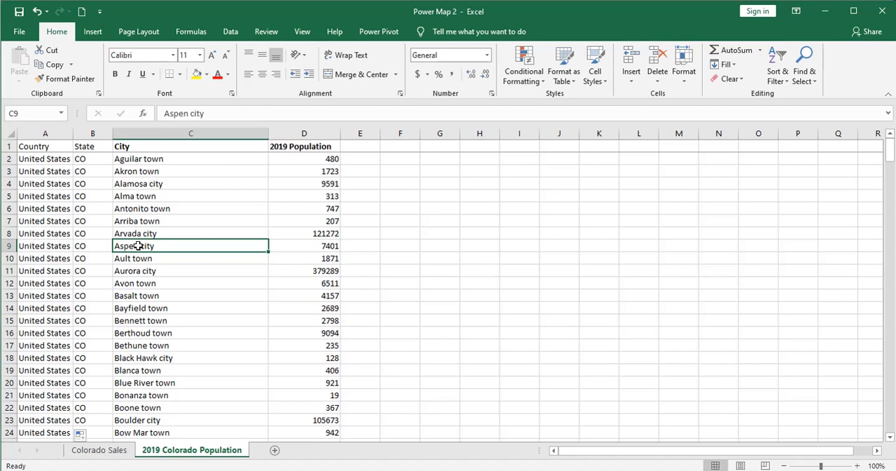
pyautogui.click(134, 221)
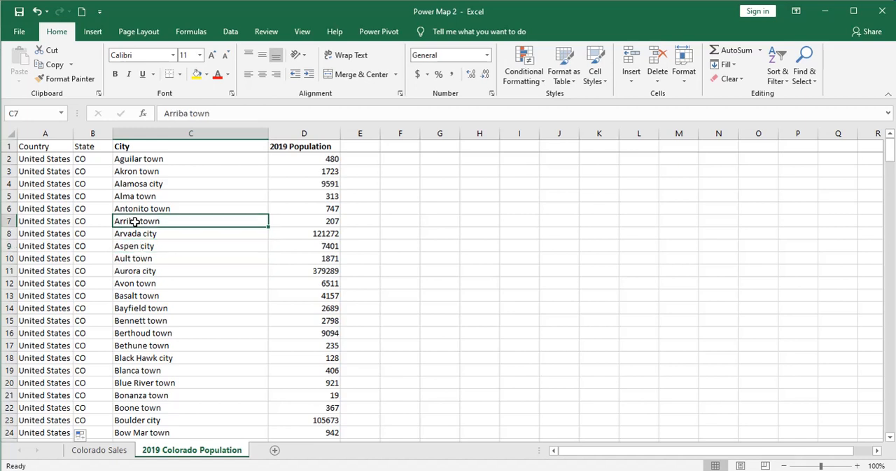
pyautogui.scroll(-2, 154, 301)
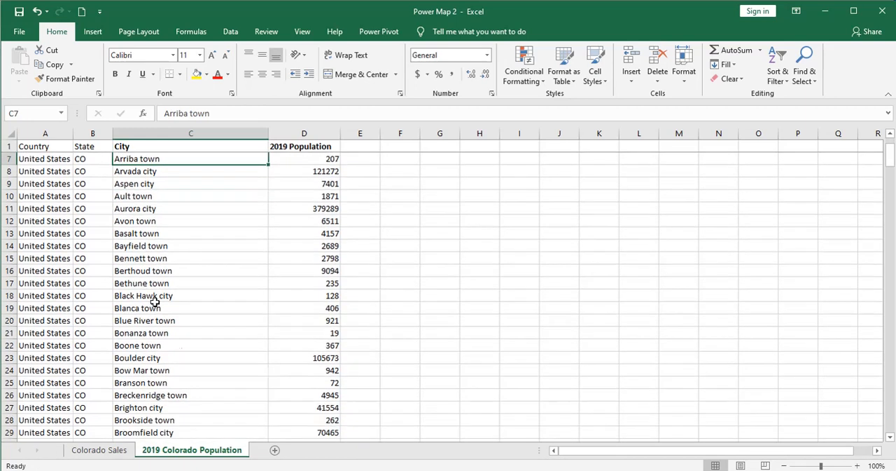
pyautogui.scroll(-1, 154, 302)
pyautogui.scroll(-7, 154, 295)
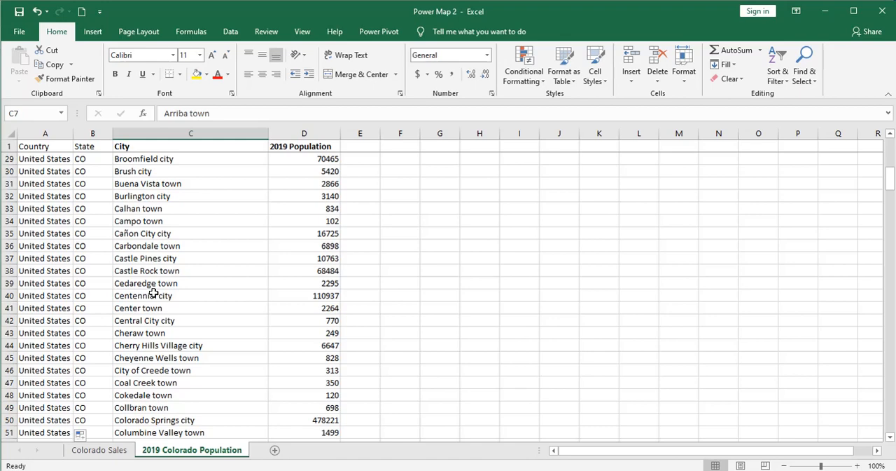
# - Look through the remaining rows of the City column for place names ending in town or city
pyautogui.scroll(-5, 196, 378)
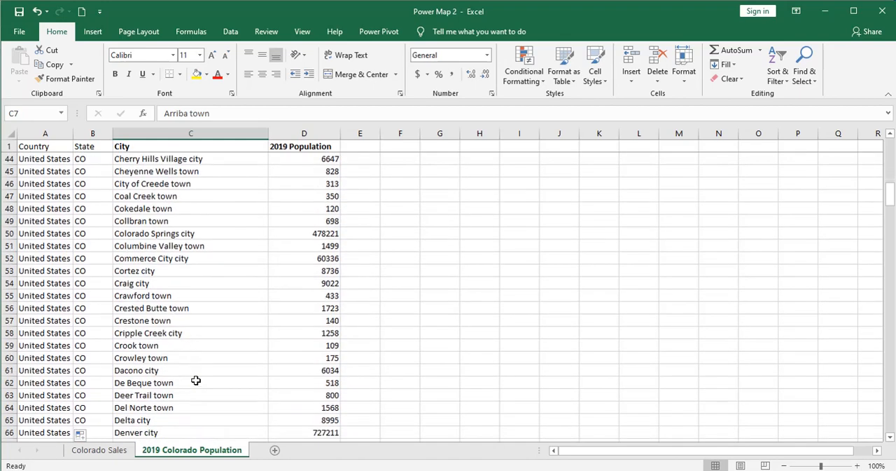
pyautogui.scroll(-7, 196, 380)
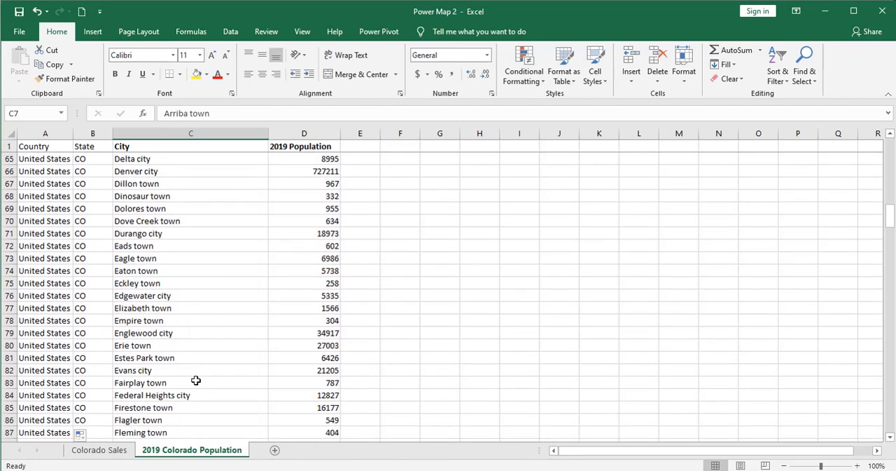
pyautogui.scroll(-2, 196, 380)
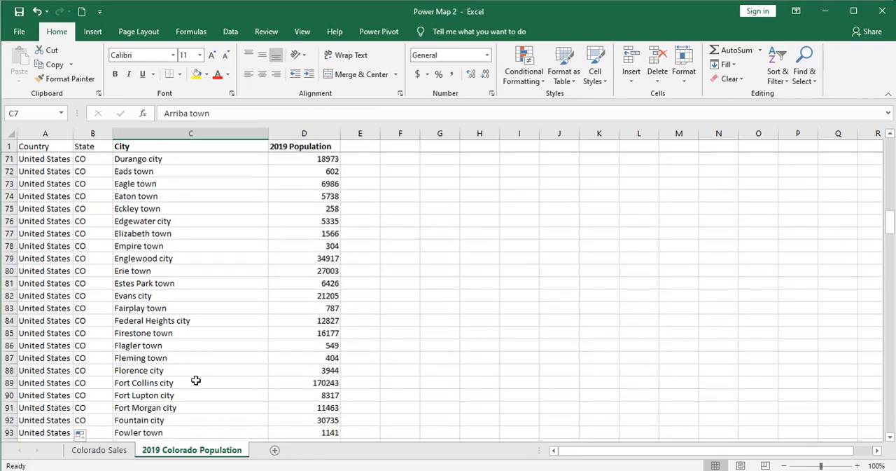
pyautogui.scroll(-4, 196, 380)
pyautogui.scroll(-4, 196, 380)
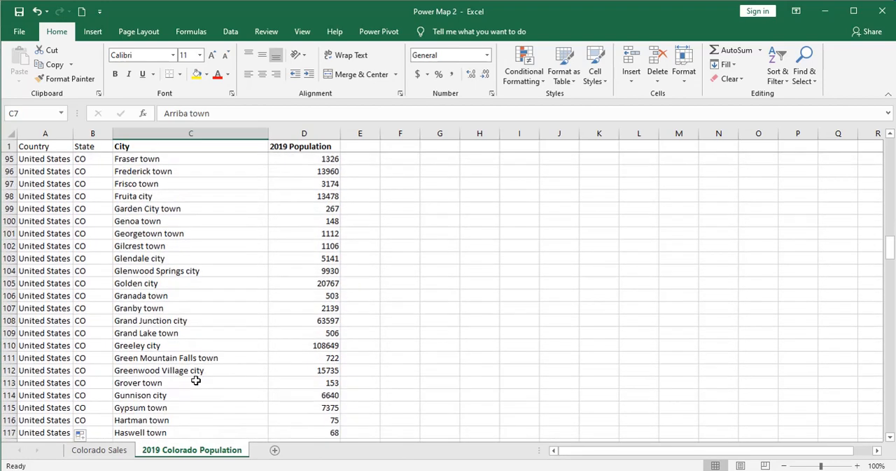
pyautogui.scroll(4, 196, 380)
pyautogui.scroll(20, 196, 380)
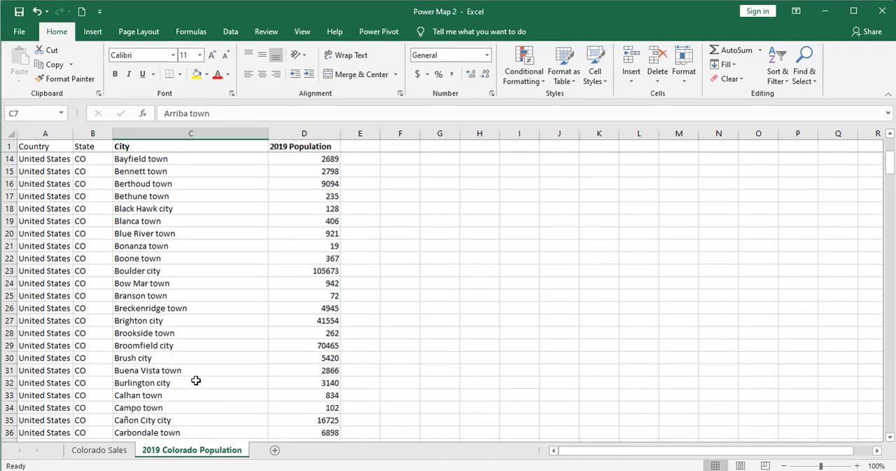
# - Replace every " town" suffix in the City column with nothing
pyautogui.click(165, 134)
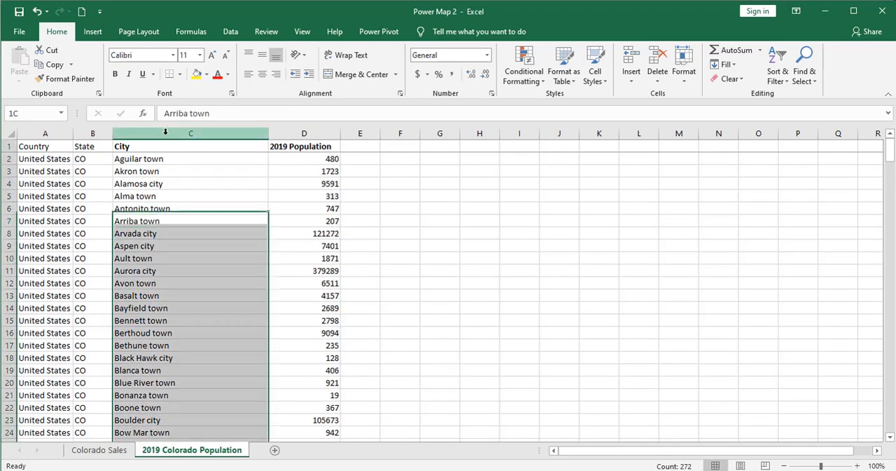
pyautogui.click(811, 77)
pyautogui.click(824, 109)
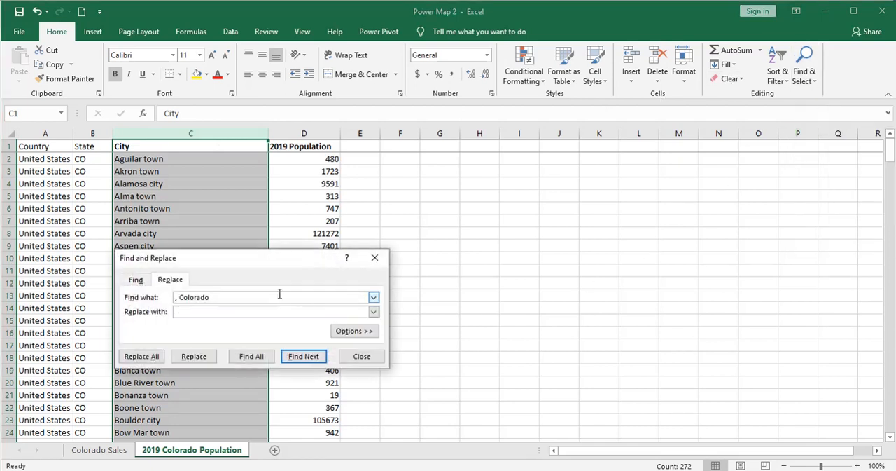
pyautogui.moveTo(266, 294); pyautogui.dragTo(173, 299)
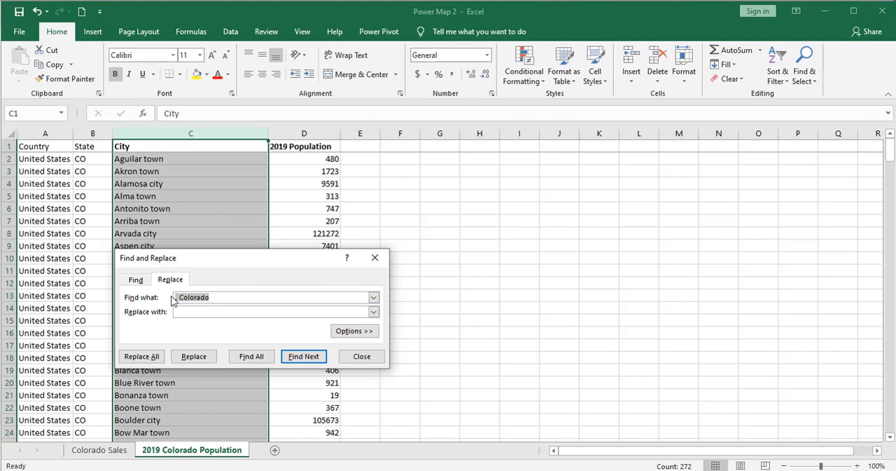
pyautogui.press('BackSpace')
pyautogui.write('town')
pyautogui.click(141, 355)
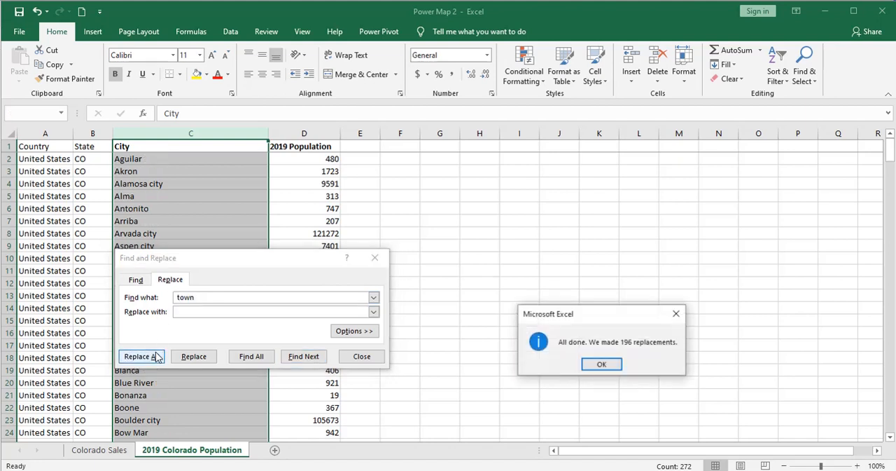
pyautogui.click(601, 365)
# - Replace every " city" suffix in the City column with nothing and close Find and Replace
pyautogui.click(224, 297)
pyautogui.moveTo(224, 297); pyautogui.dragTo(162, 293)
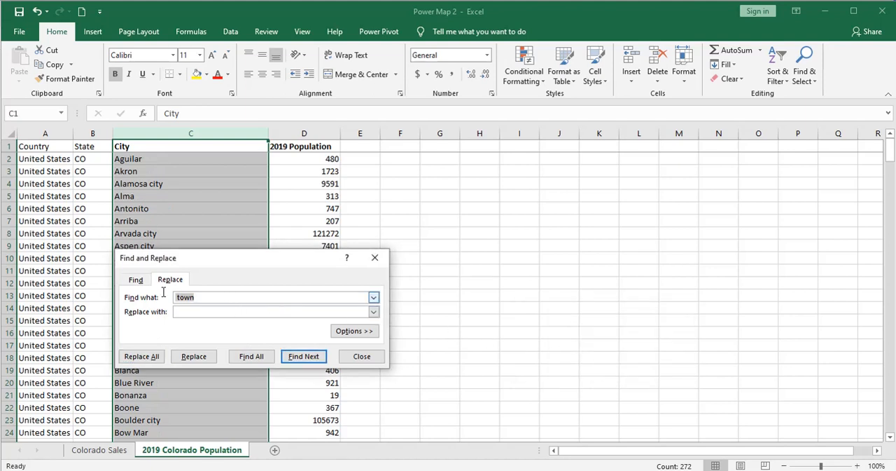
pyautogui.press('BackSpace')
pyautogui.click(140, 356)
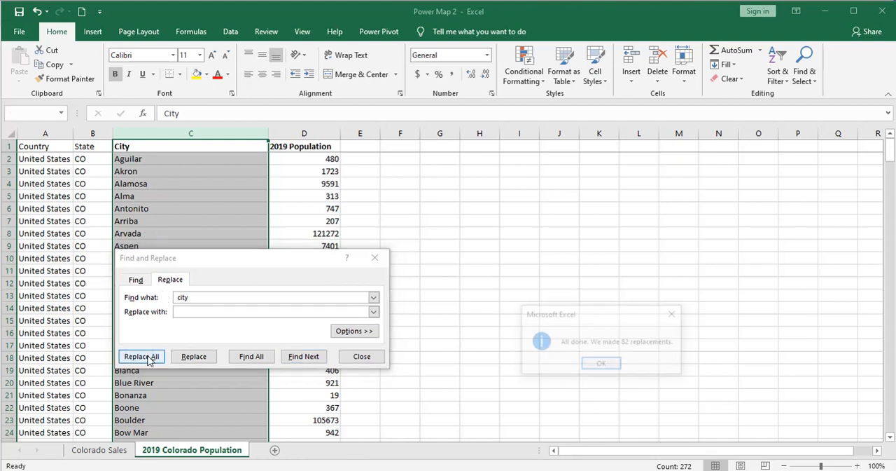
pyautogui.click(607, 365)
pyautogui.click(361, 356)
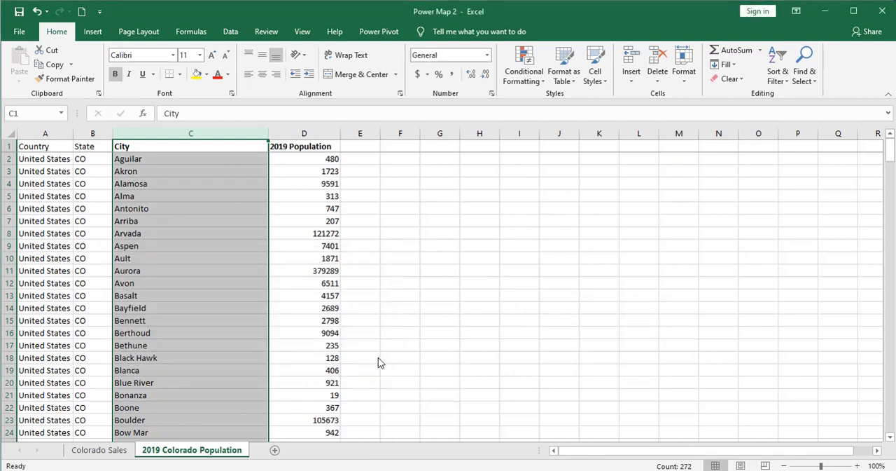
# - Shorten the place name City of Creede in cell C46 to Creede
pyautogui.click(196, 181)
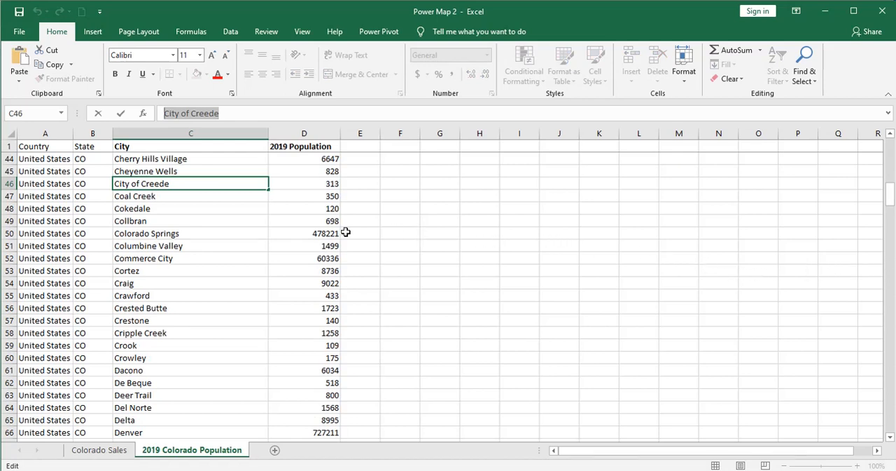
pyautogui.click(140, 183)
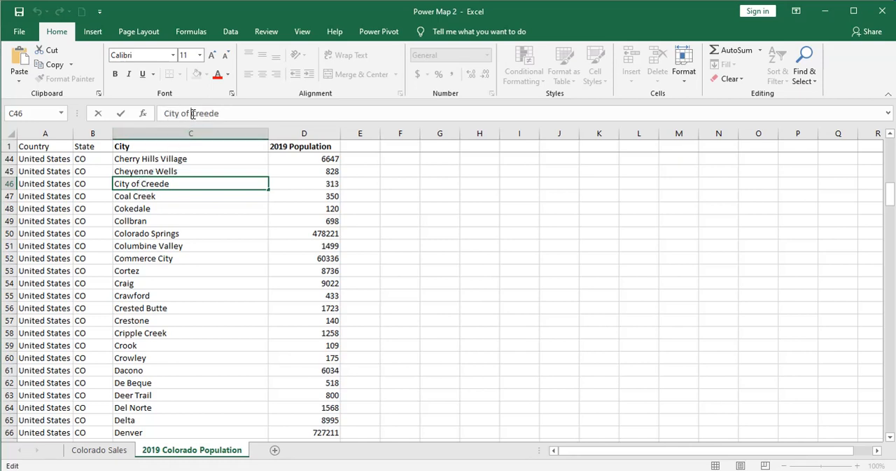
pyautogui.press('BackSpace')
pyautogui.press('BackSpace')
pyautogui.press('BackSpace')
pyautogui.press('BackSpace')
pyautogui.press('BackSpace')
pyautogui.press('BackSpace')
pyautogui.press('BackSpace')
pyautogui.press('BackSpace')
pyautogui.press('Return')
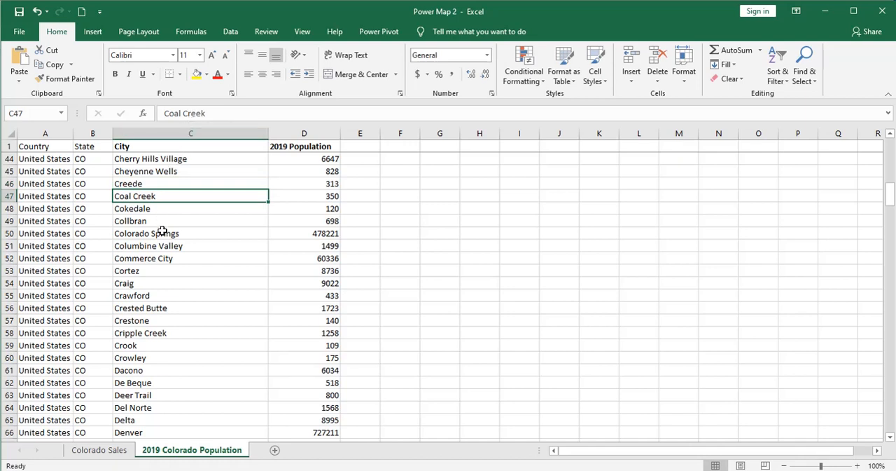
# - Review the City column for places whose real name includes City, such as Commerce City
pyautogui.click(140, 257)
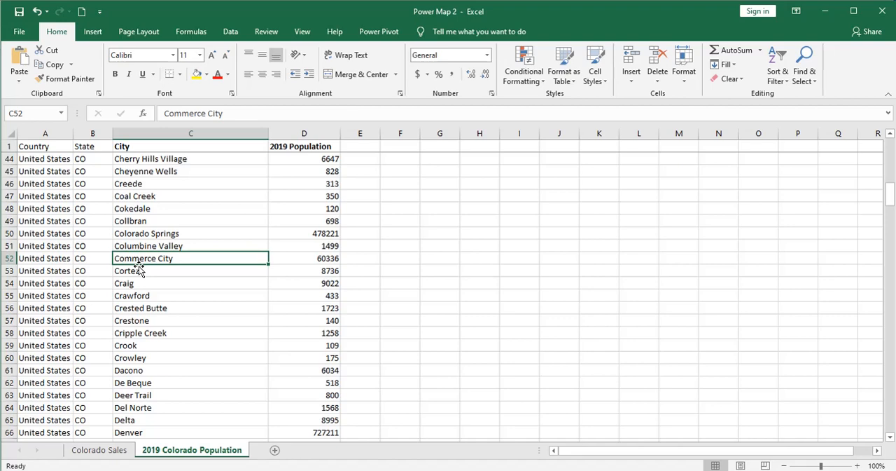
pyautogui.scroll(-4, 138, 269)
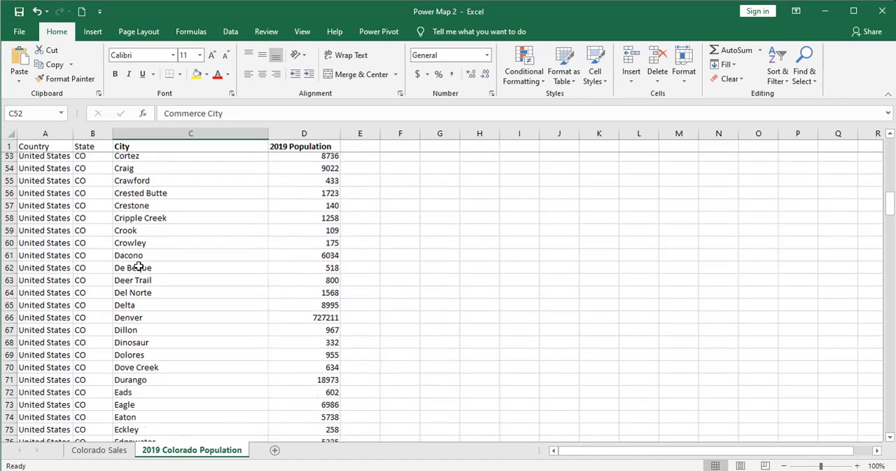
pyautogui.scroll(6, 137, 265)
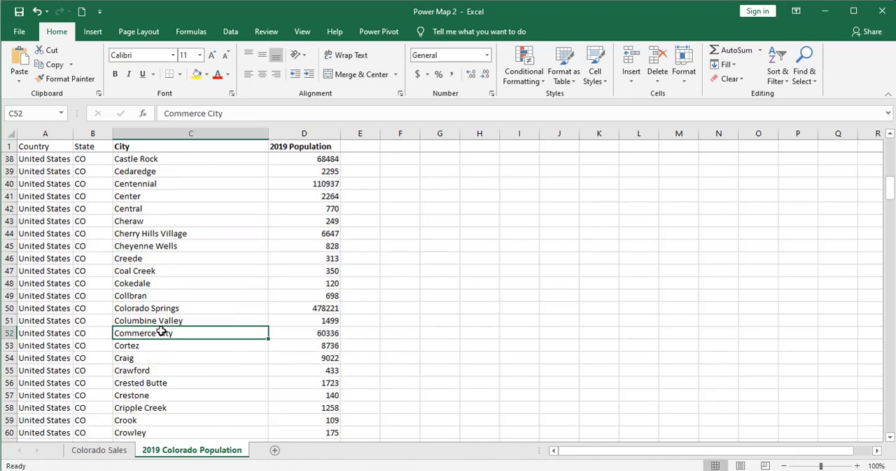
pyautogui.scroll(3, 161, 331)
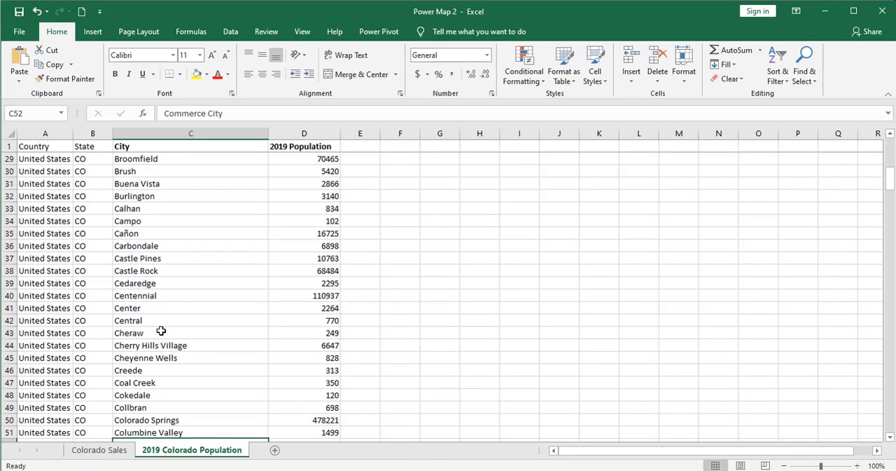
pyautogui.scroll(9, 161, 332)
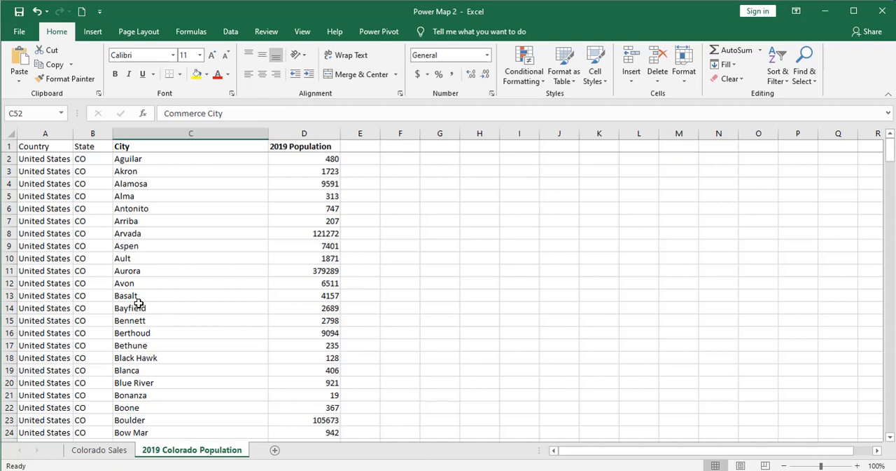
# - Add the 2019 Colorado population data to the 3D Maps tour
pyautogui.click(94, 32)
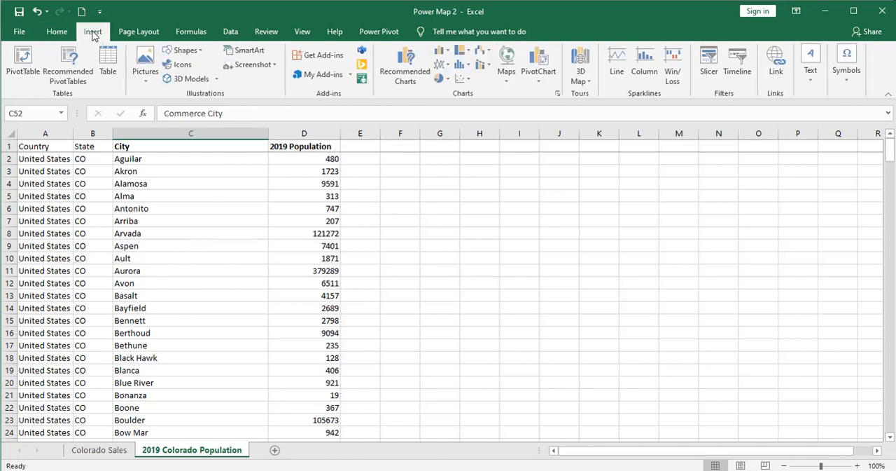
pyautogui.click(584, 78)
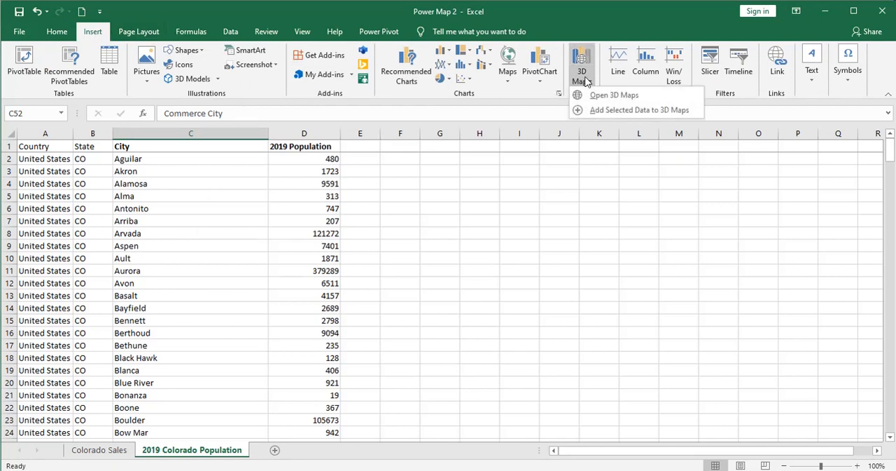
pyautogui.click(600, 111)
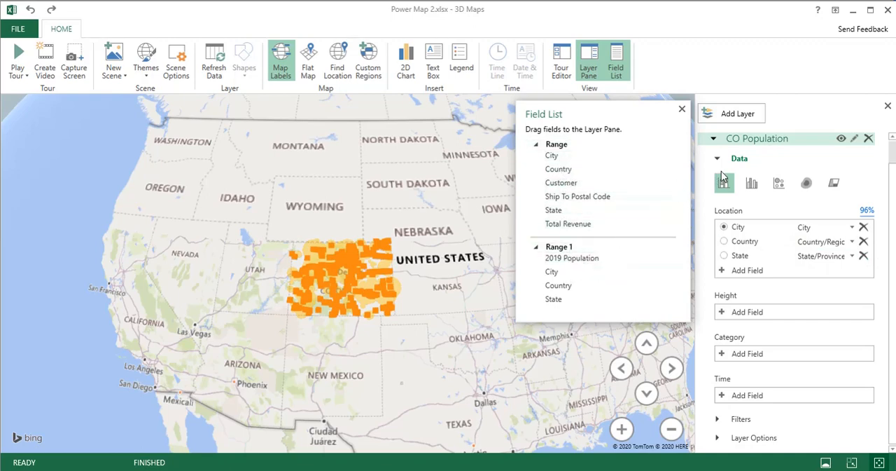
# - Collapse the CO Population layer to view the layer list, and expand its settings again
pyautogui.scroll(1, 725, 178)
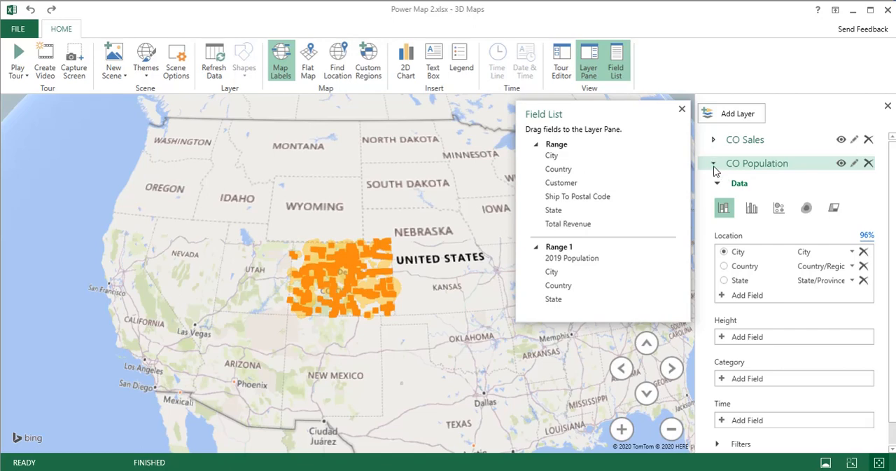
pyautogui.click(714, 164)
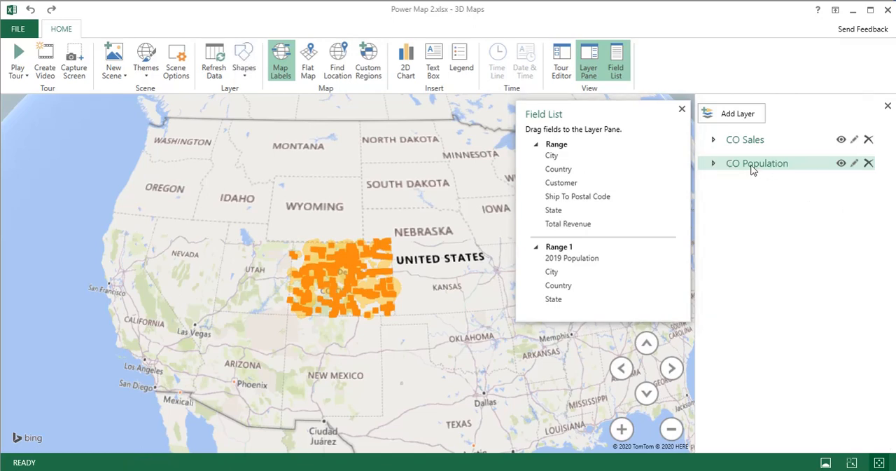
pyautogui.click(713, 165)
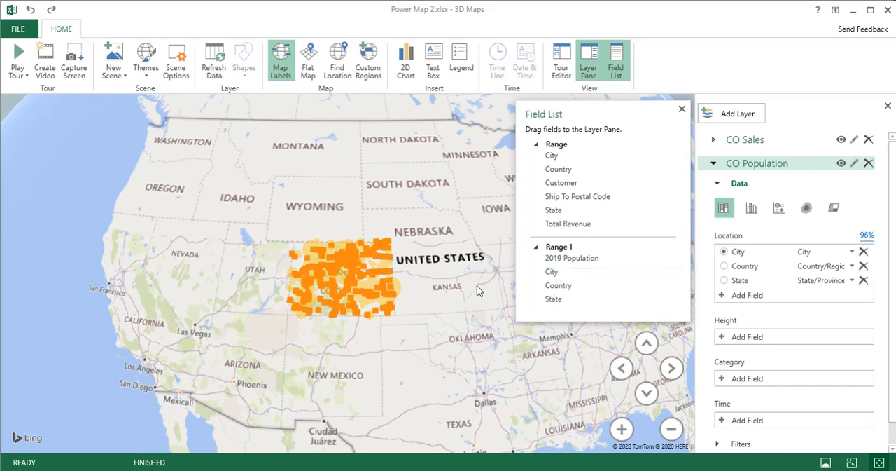
# - Rotate the globe all the way around to check for points plotted outside Colorado, and return to a close view of the state
pyautogui.scroll(-2, 494, 343)
pyautogui.scroll(-5, 493, 343)
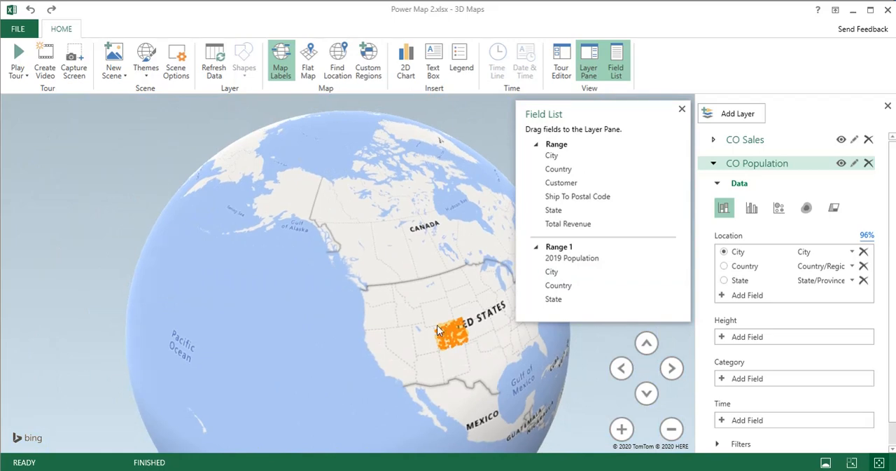
pyautogui.moveTo(437, 325)
pyautogui.mouseDown()
pyautogui.moveTo(287, 183)
pyautogui.moveTo(253, 164)
pyautogui.mouseUp()
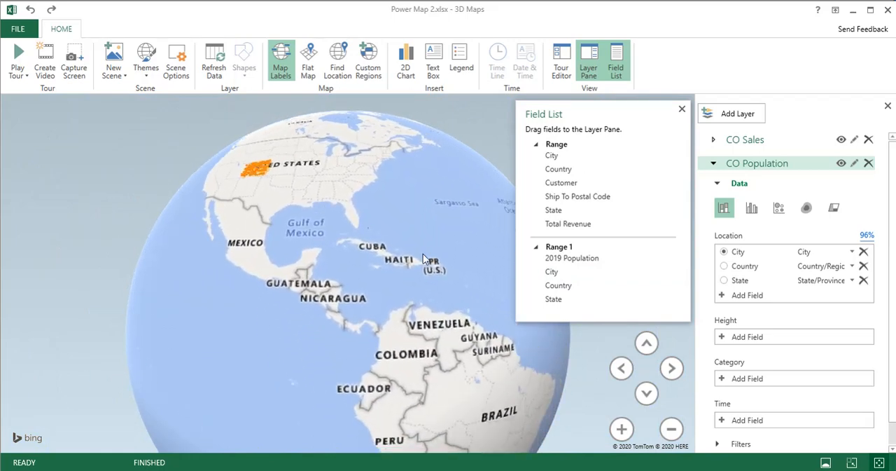
pyautogui.moveTo(428, 274)
pyautogui.mouseDown()
pyautogui.moveTo(389, 163)
pyautogui.moveTo(316, 369)
pyautogui.mouseUp()
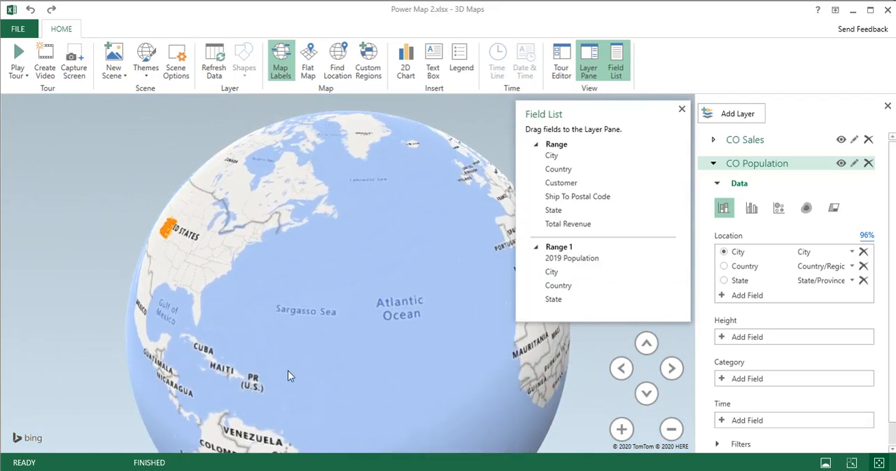
pyautogui.moveTo(428, 332); pyautogui.dragTo(181, 355)
pyautogui.moveTo(389, 344); pyautogui.dragTo(218, 244)
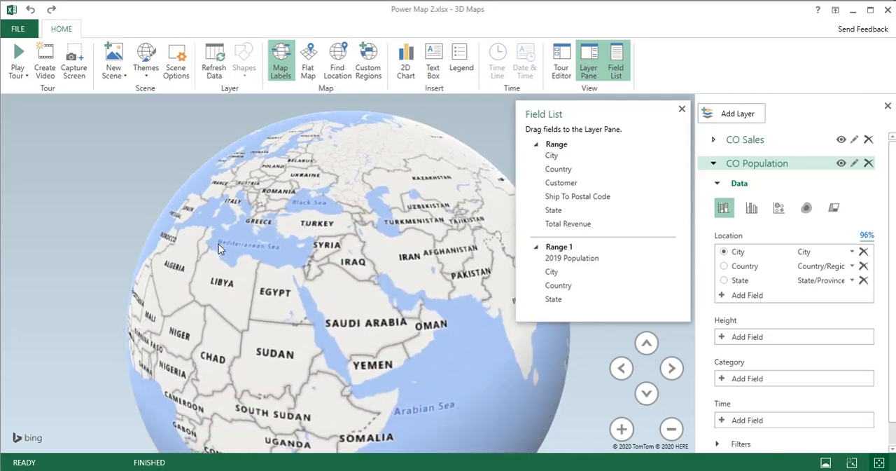
pyautogui.moveTo(473, 165); pyautogui.dragTo(266, 285)
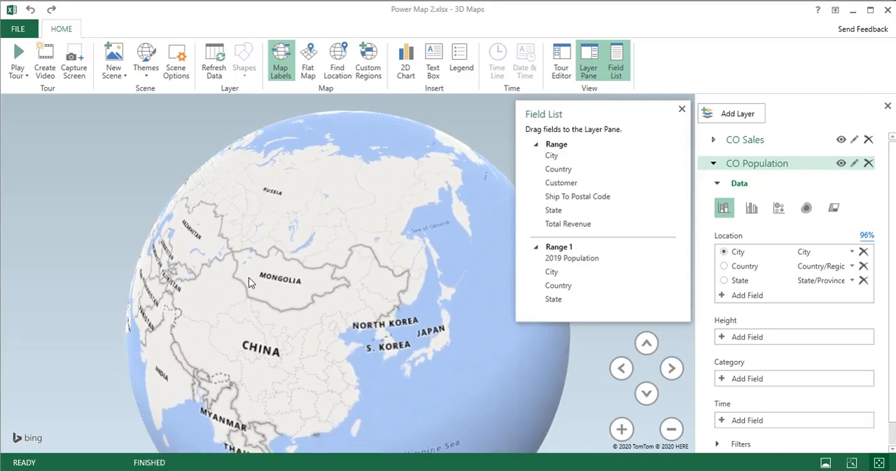
pyautogui.moveTo(360, 257); pyautogui.dragTo(179, 258)
pyautogui.moveTo(456, 302); pyautogui.dragTo(200, 261)
pyautogui.scroll(5, 377, 317)
pyautogui.moveTo(417, 269); pyautogui.dragTo(372, 398)
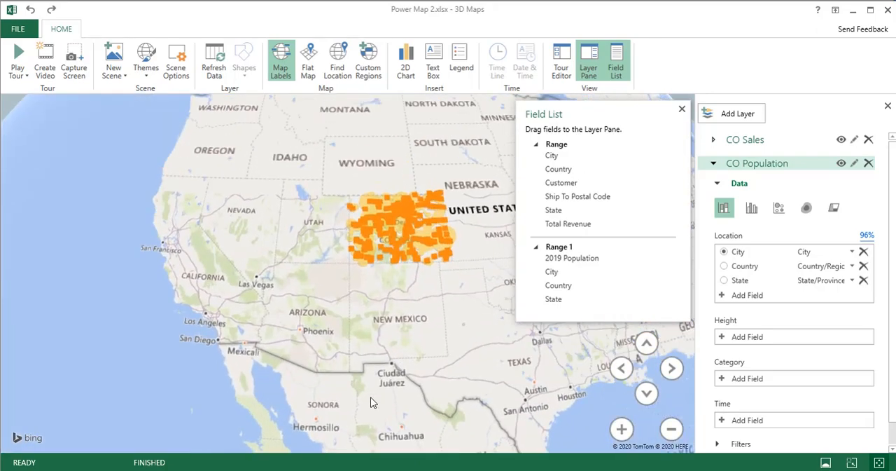
pyautogui.scroll(4, 389, 373)
pyautogui.moveTo(402, 266); pyautogui.dragTo(396, 392)
pyautogui.scroll(2, 415, 350)
pyautogui.moveTo(423, 326); pyautogui.dragTo(482, 369)
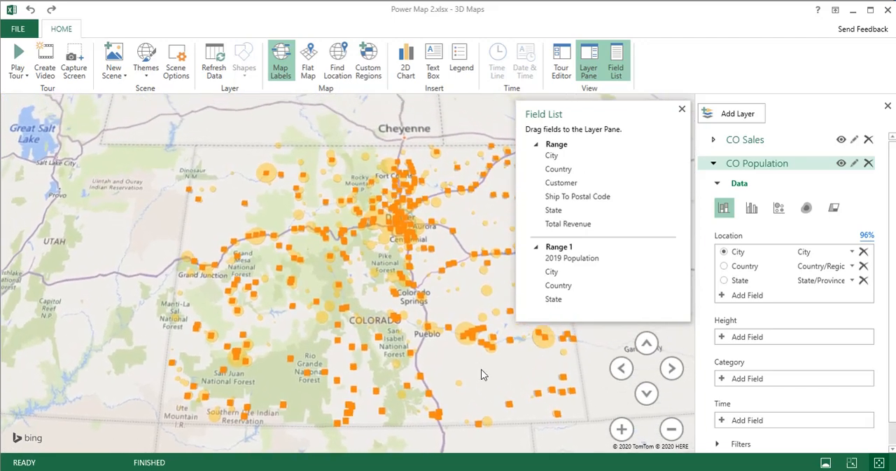
# - Hide the Field List and change the CO Population layer's visualization to Bubble
pyautogui.click(682, 110)
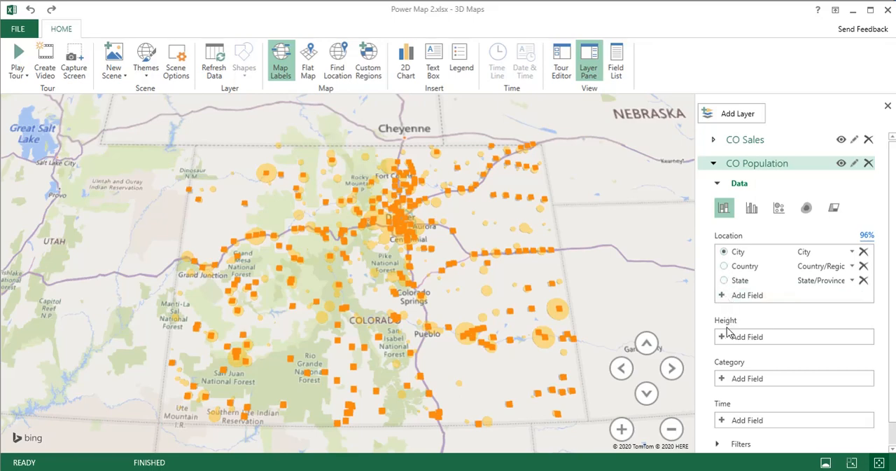
pyautogui.click(780, 209)
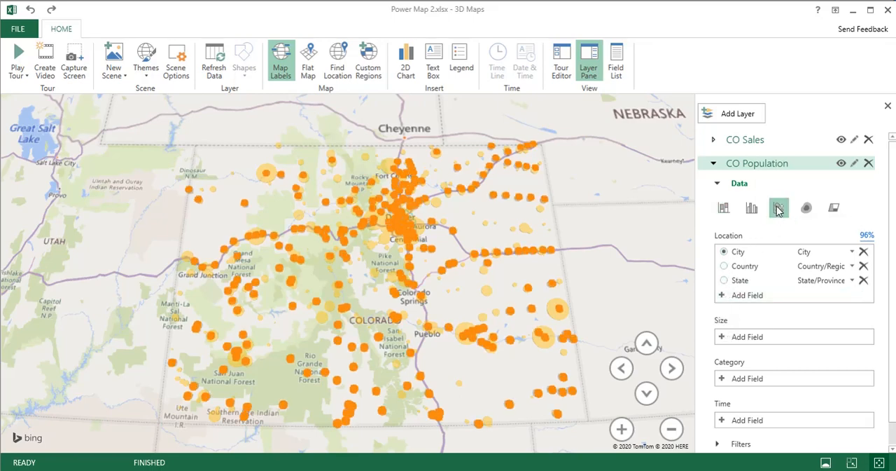
# - Size the CO Population bubbles by 2019 Population, reveal the layer's options, and remove the legend from the map
pyautogui.click(723, 337)
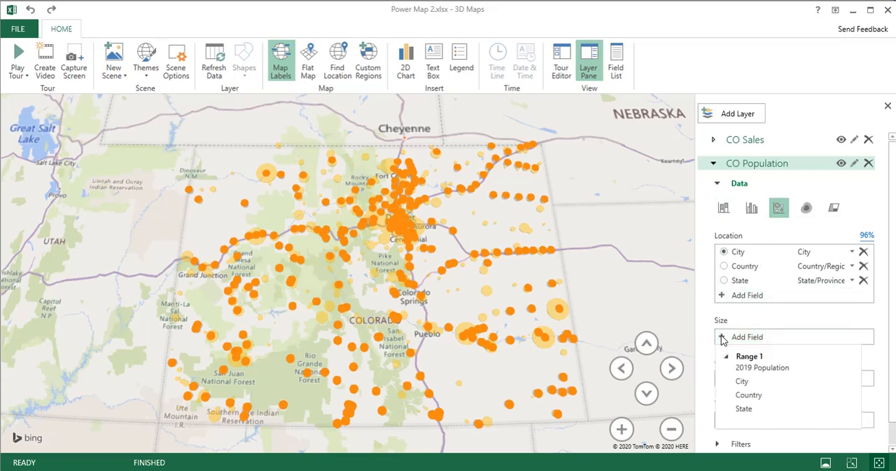
pyautogui.click(748, 368)
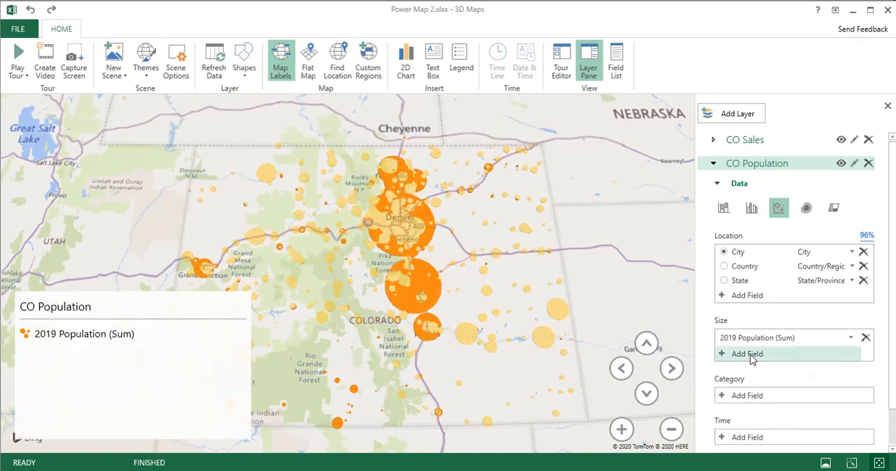
pyautogui.scroll(-2, 766, 364)
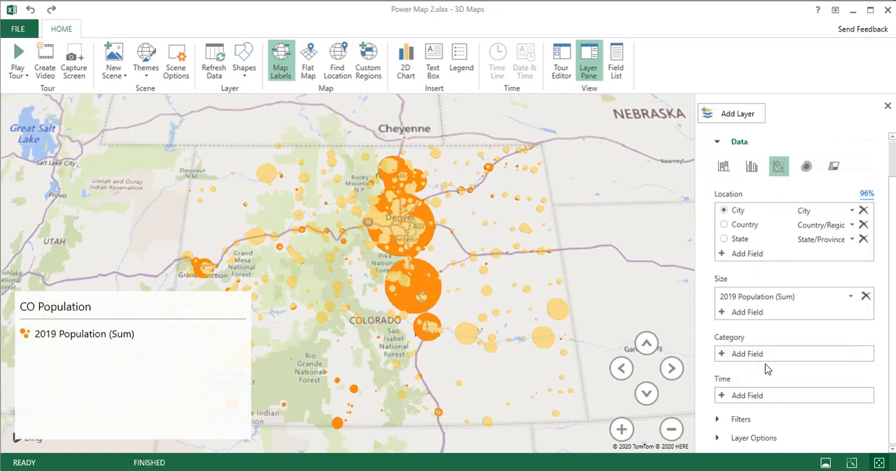
pyautogui.click(725, 438)
pyautogui.moveTo(199, 306)
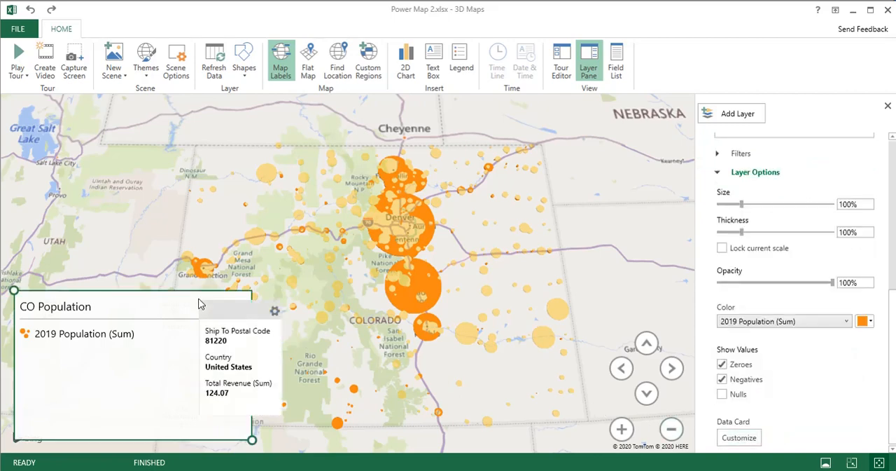
pyautogui.press('Delete')
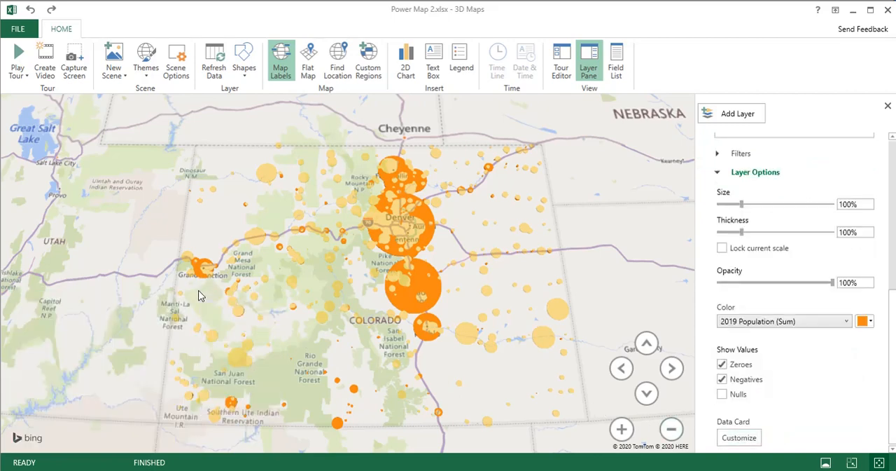
# - Recolor the CO Population bubbles medium gray and lower the layer's opacity to 58%
pyautogui.click(872, 322)
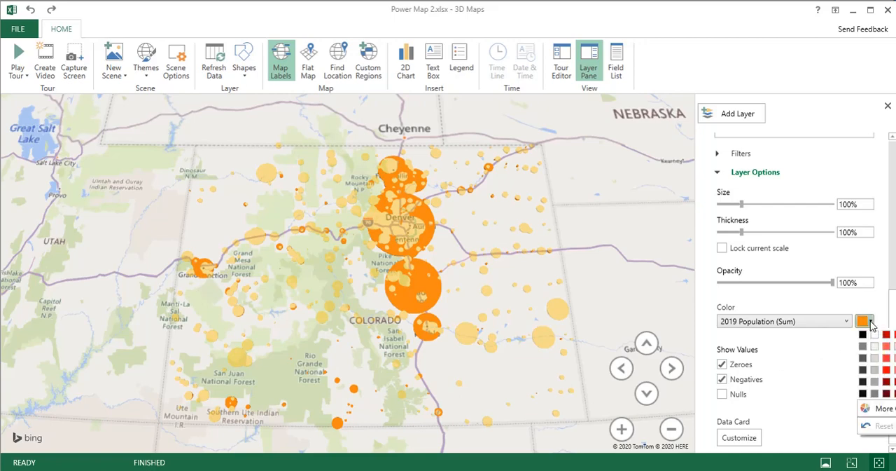
pyautogui.click(876, 358)
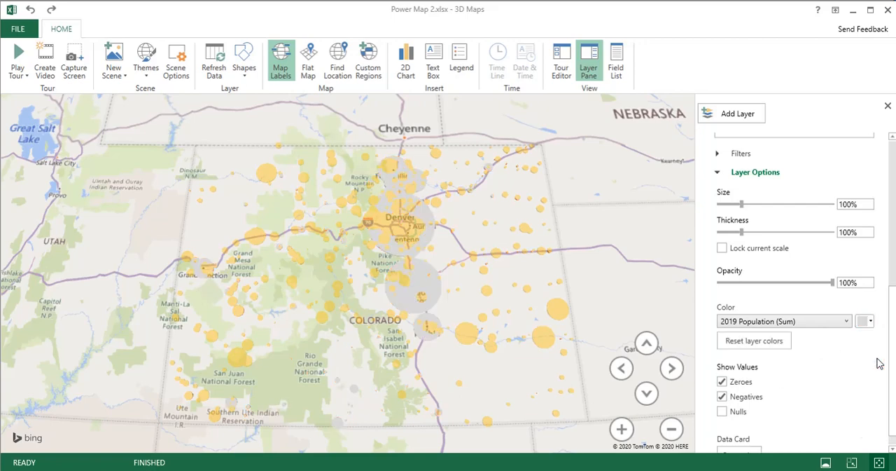
pyautogui.click(870, 322)
pyautogui.click(875, 370)
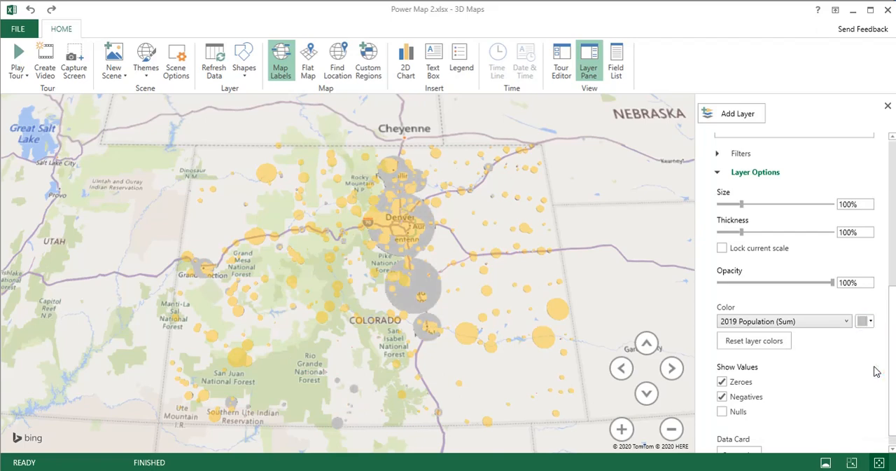
pyautogui.moveTo(832, 282); pyautogui.dragTo(781, 283)
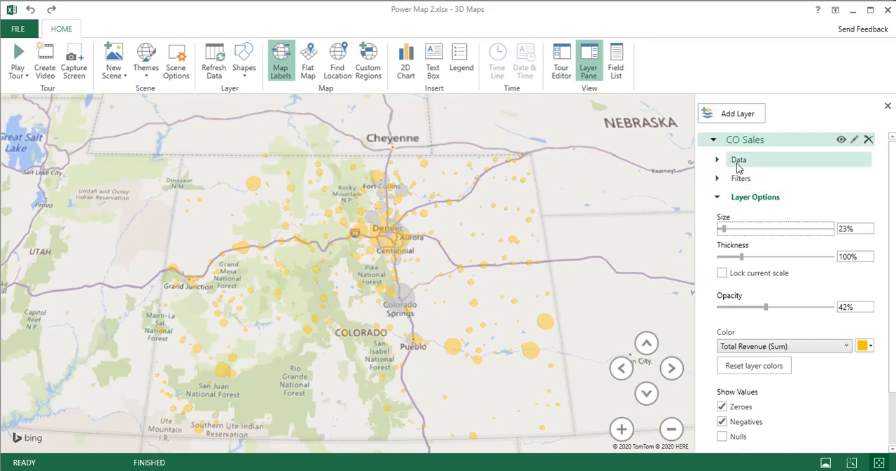
# - Collapse the CO Sales layer, then hide and show it again to compare its bubbles with the population bubbles
pyautogui.click(714, 140)
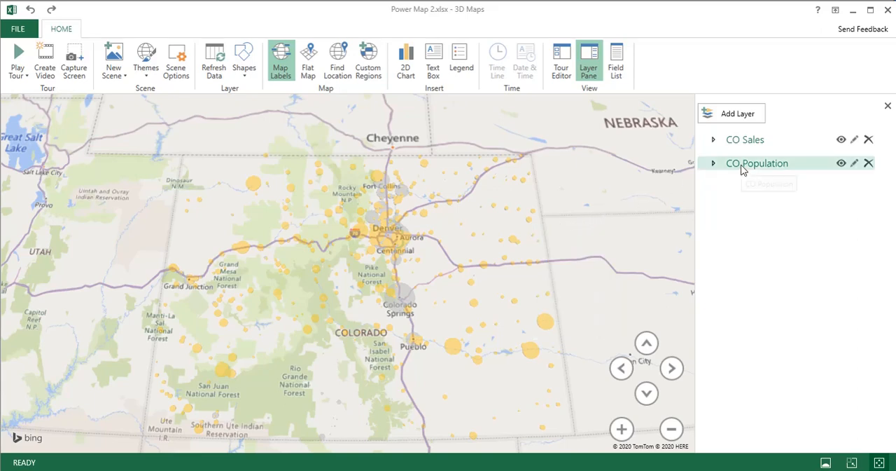
pyautogui.click(842, 140)
pyautogui.click(842, 140)
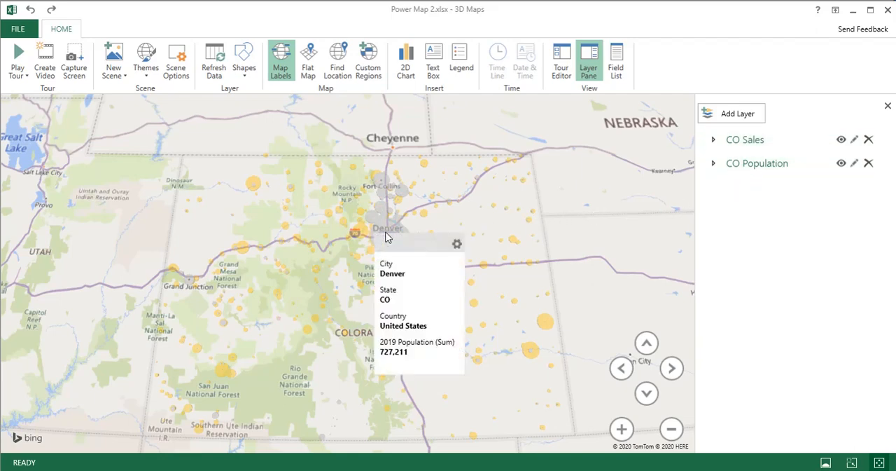
pyautogui.moveTo(428, 235)
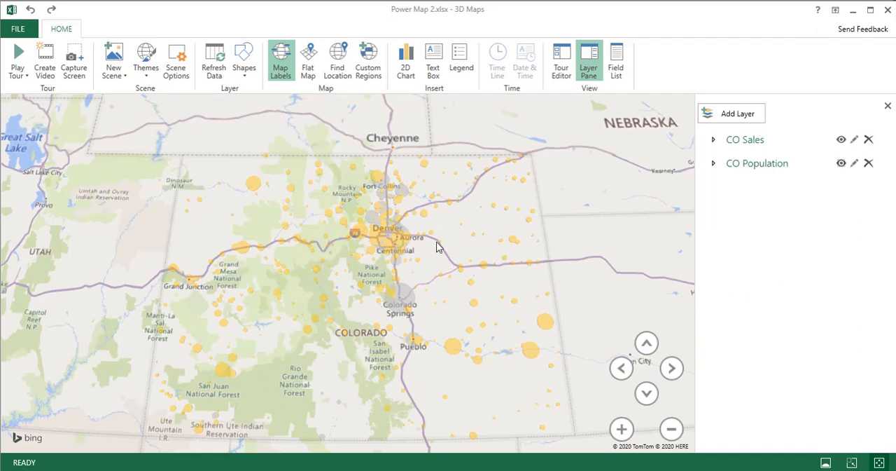
# - Enlarge the CO Population layer's bubbles to a size of 168% for the Fort Collins area
pyautogui.scroll(3, 401, 267)
pyautogui.scroll(4, 346, 253)
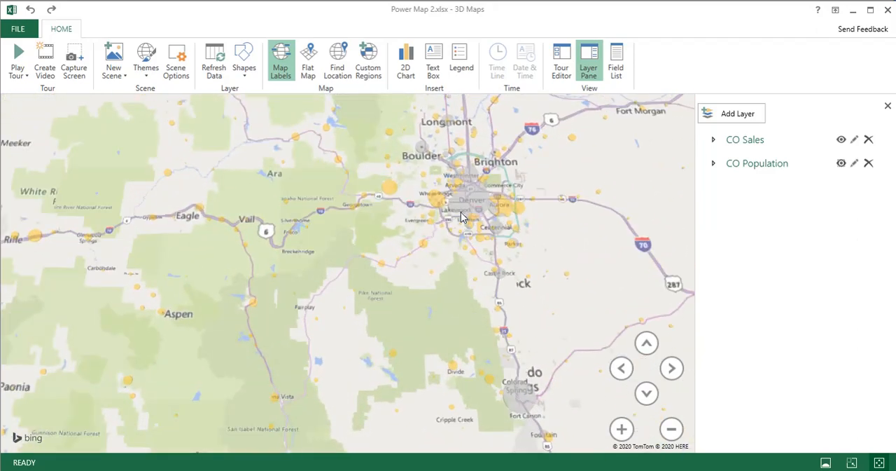
pyautogui.moveTo(461, 212); pyautogui.dragTo(447, 395)
pyautogui.scroll(3, 454, 323)
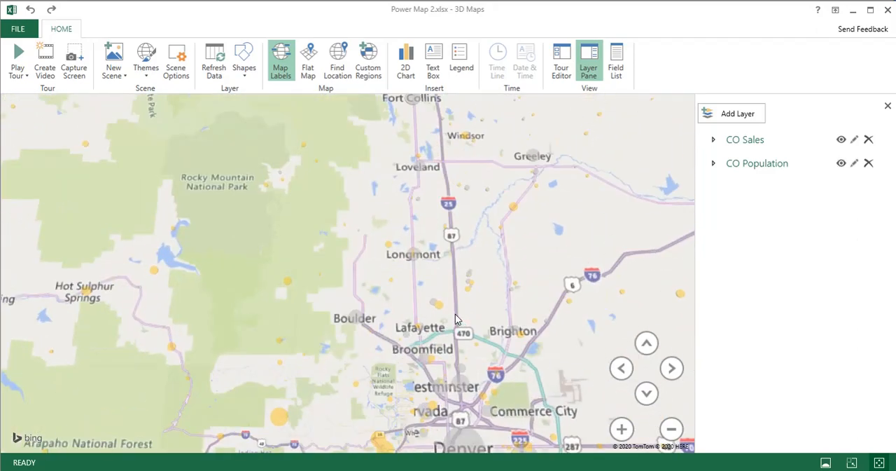
pyautogui.moveTo(435, 202); pyautogui.dragTo(436, 359)
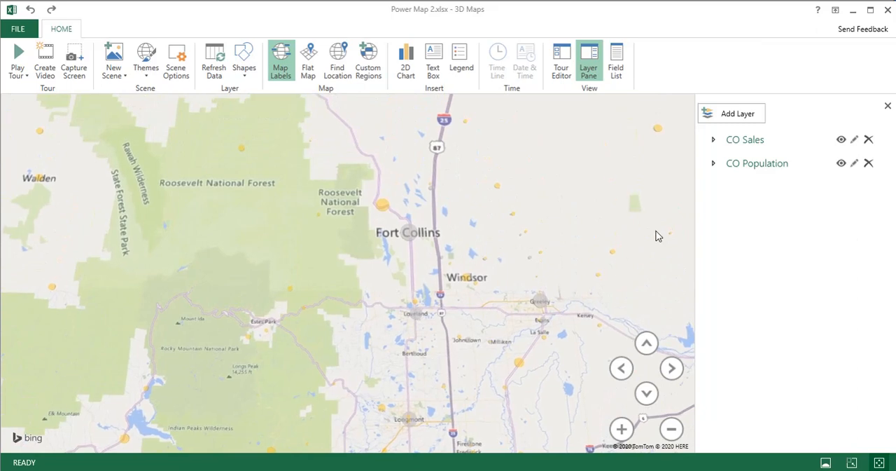
pyautogui.click(714, 166)
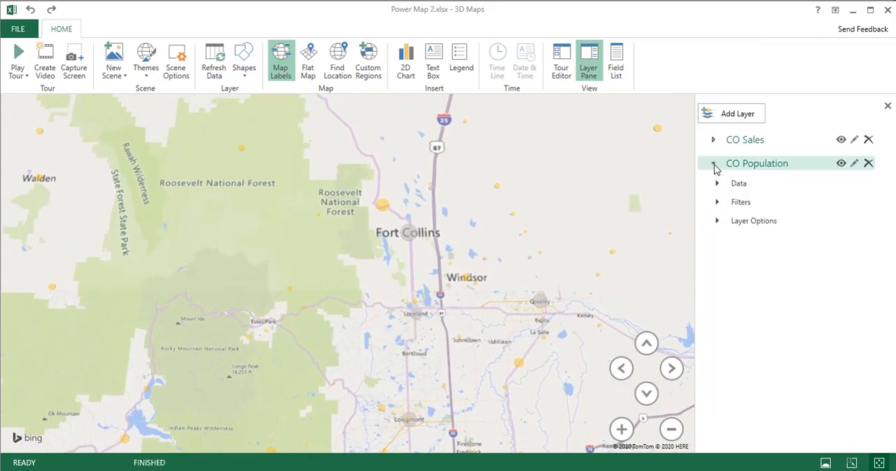
pyautogui.click(717, 220)
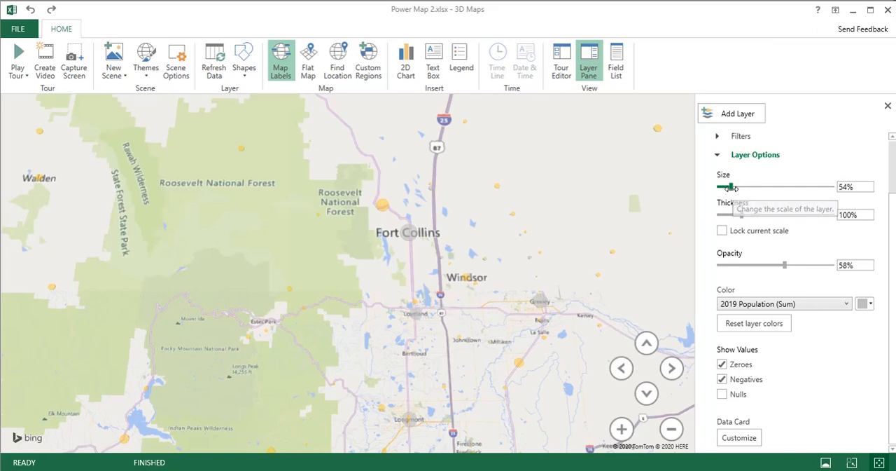
pyautogui.moveTo(730, 187); pyautogui.dragTo(757, 185)
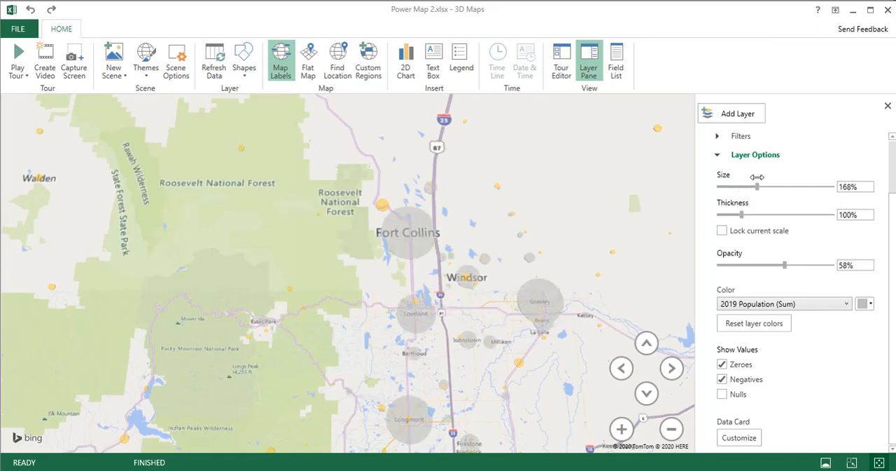
# - Enlarge the CO Sales layer's bubbles to a size of 67%, collapsing the CO Population layer's options first
pyautogui.click(718, 154)
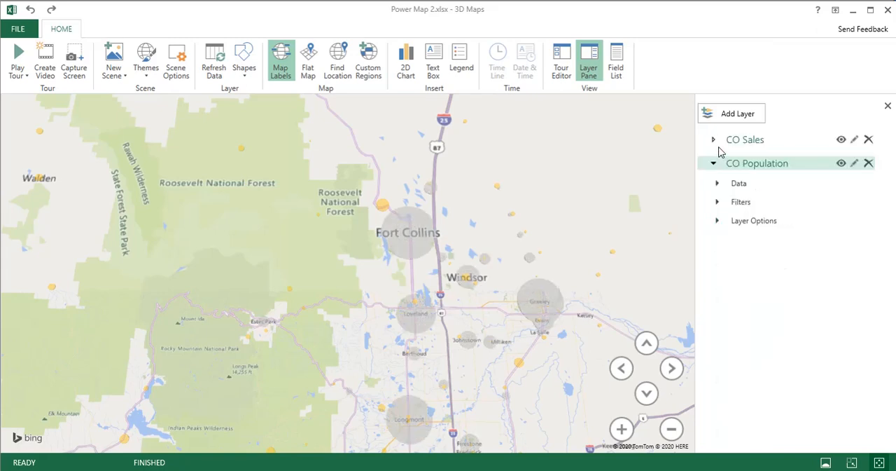
pyautogui.click(714, 140)
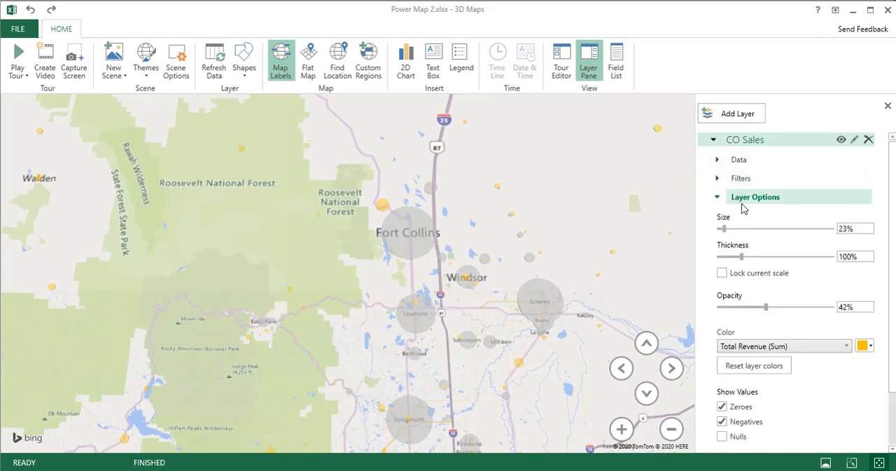
pyautogui.moveTo(725, 230); pyautogui.dragTo(733, 227)
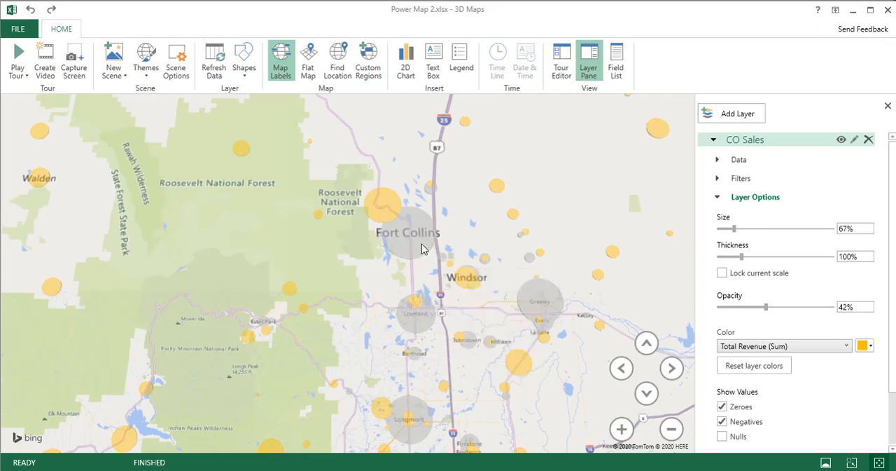
pyautogui.moveTo(530, 300)
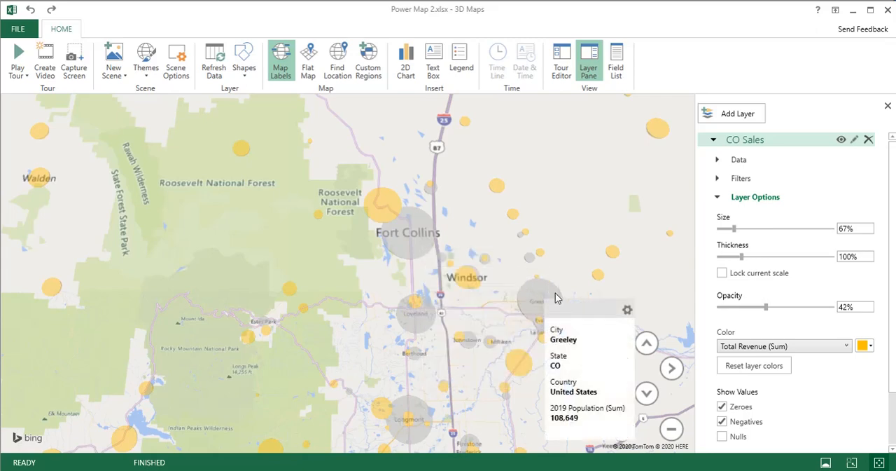